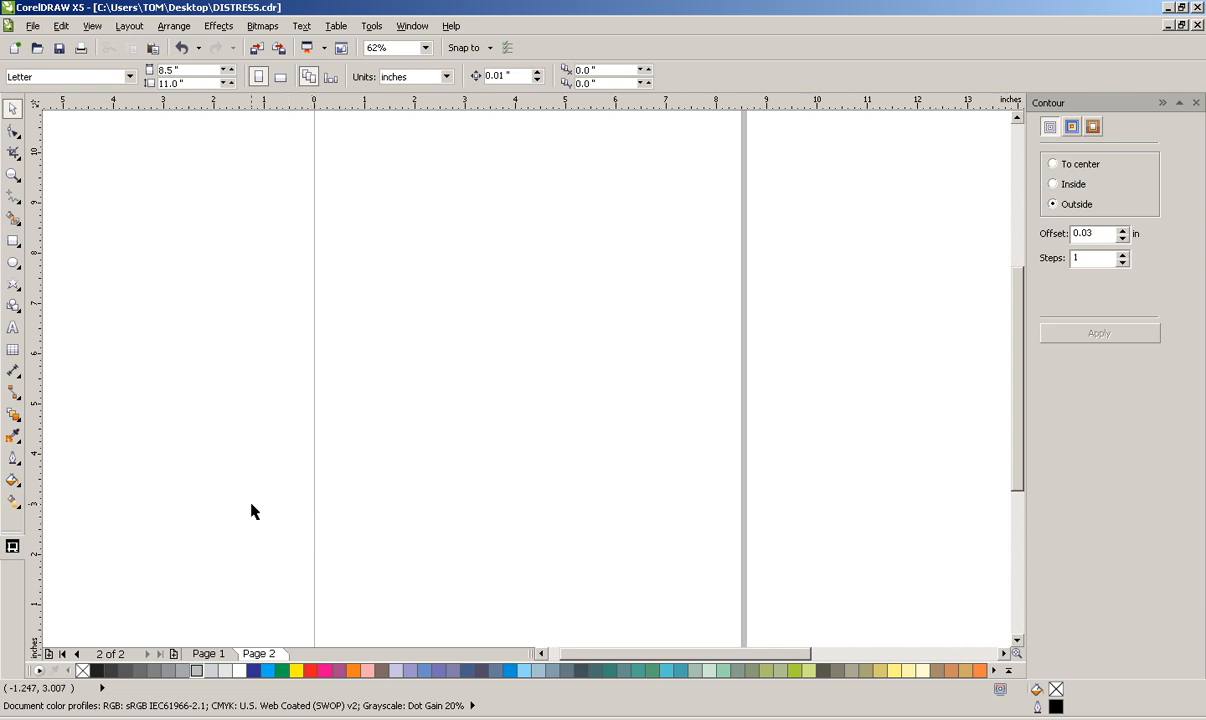
# Step: Switch to Page 1 and zoom in on the Western Athletic Dept. artwork
pyautogui.click(208, 655)
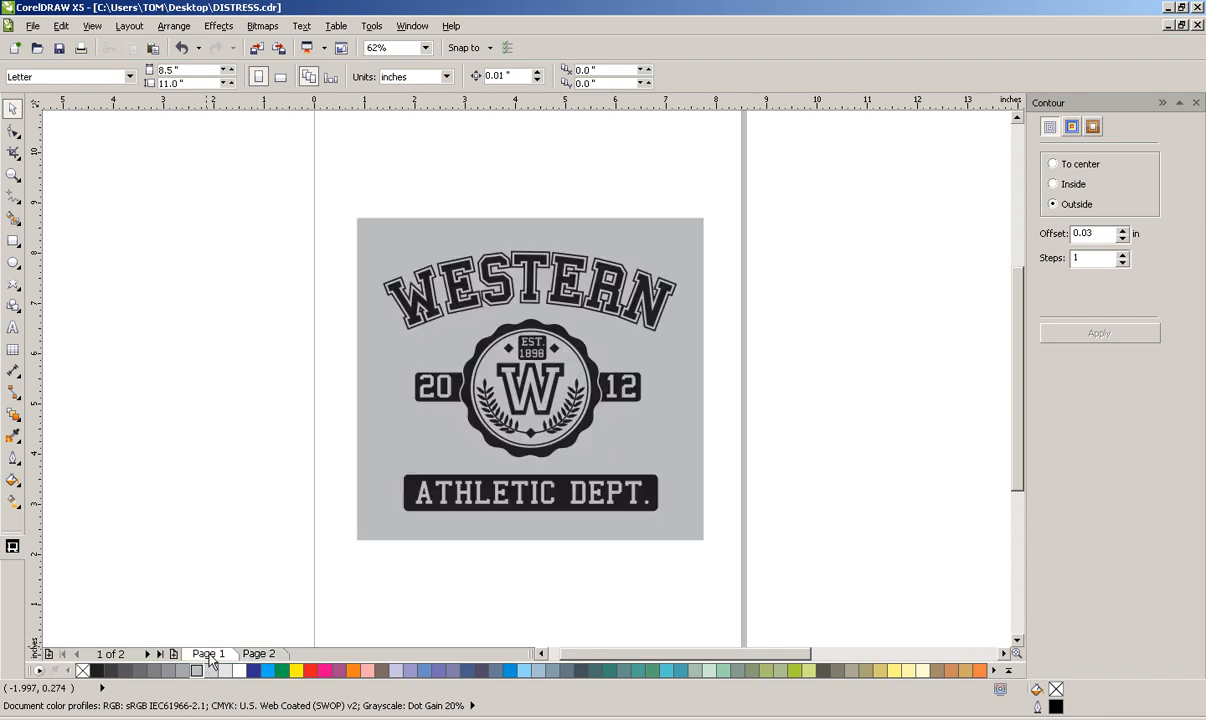
pyautogui.click(11, 175)
pyautogui.moveTo(343, 204); pyautogui.dragTo(713, 557)
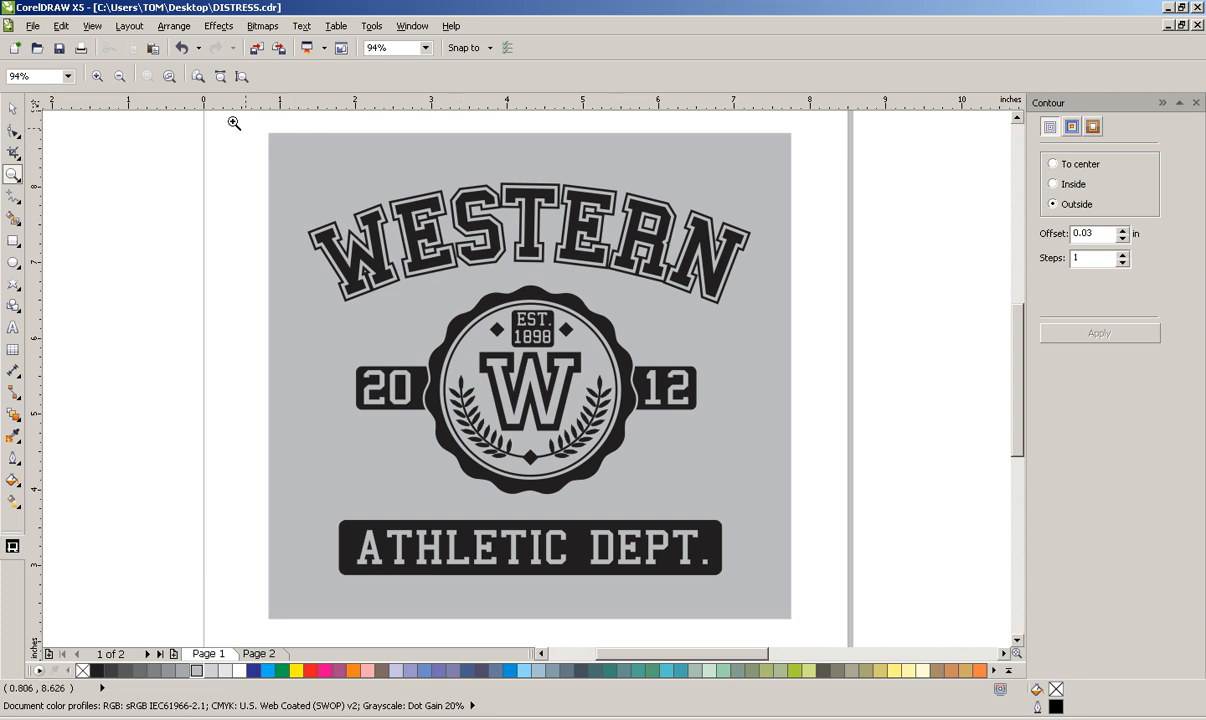
pyautogui.click(12, 108)
# Step: Replace every black fill in the Page 1 artwork with white using the Replace Wizard
pyautogui.click(36, 27)
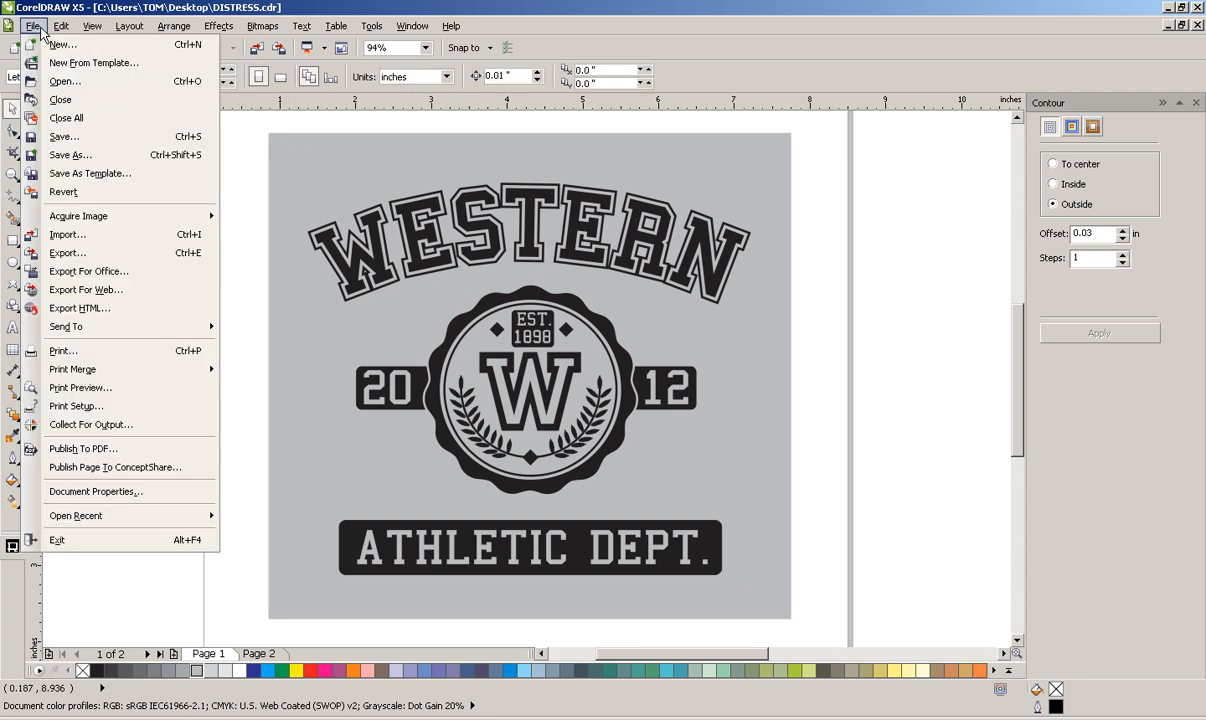
pyautogui.moveTo(58, 27)
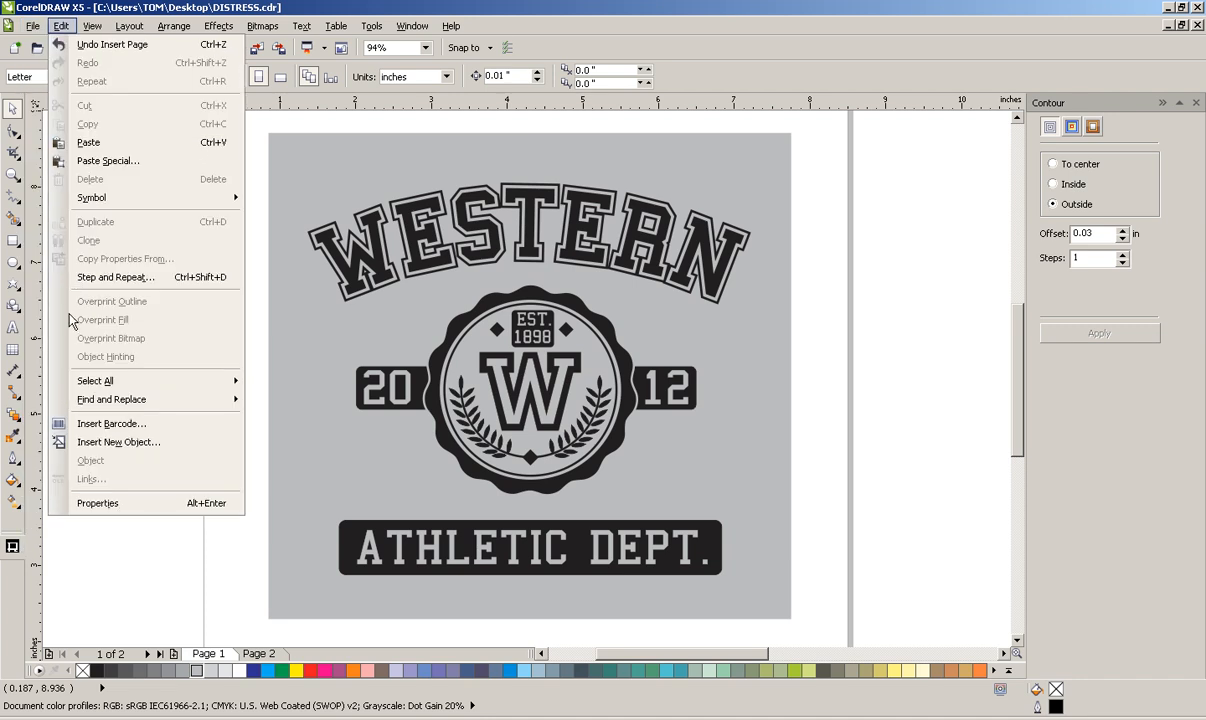
pyautogui.moveTo(92, 397)
pyautogui.click(281, 420)
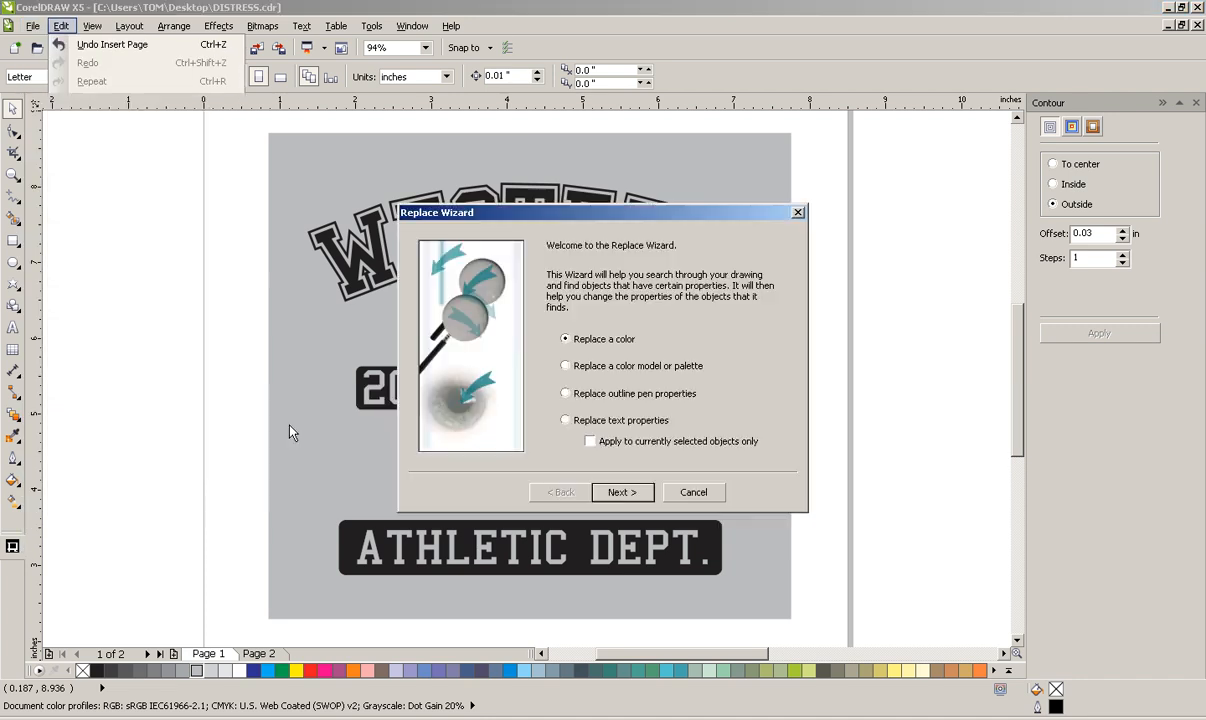
pyautogui.click(621, 492)
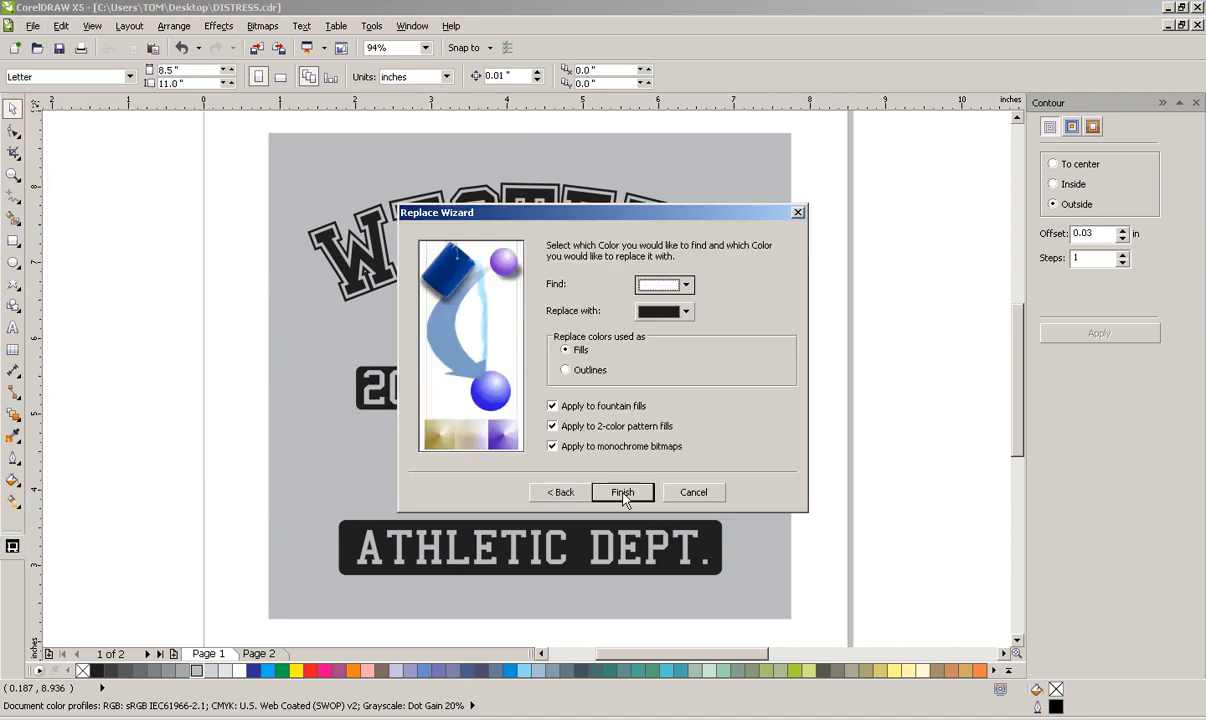
pyautogui.click(685, 284)
pyautogui.scroll(2, 685, 320)
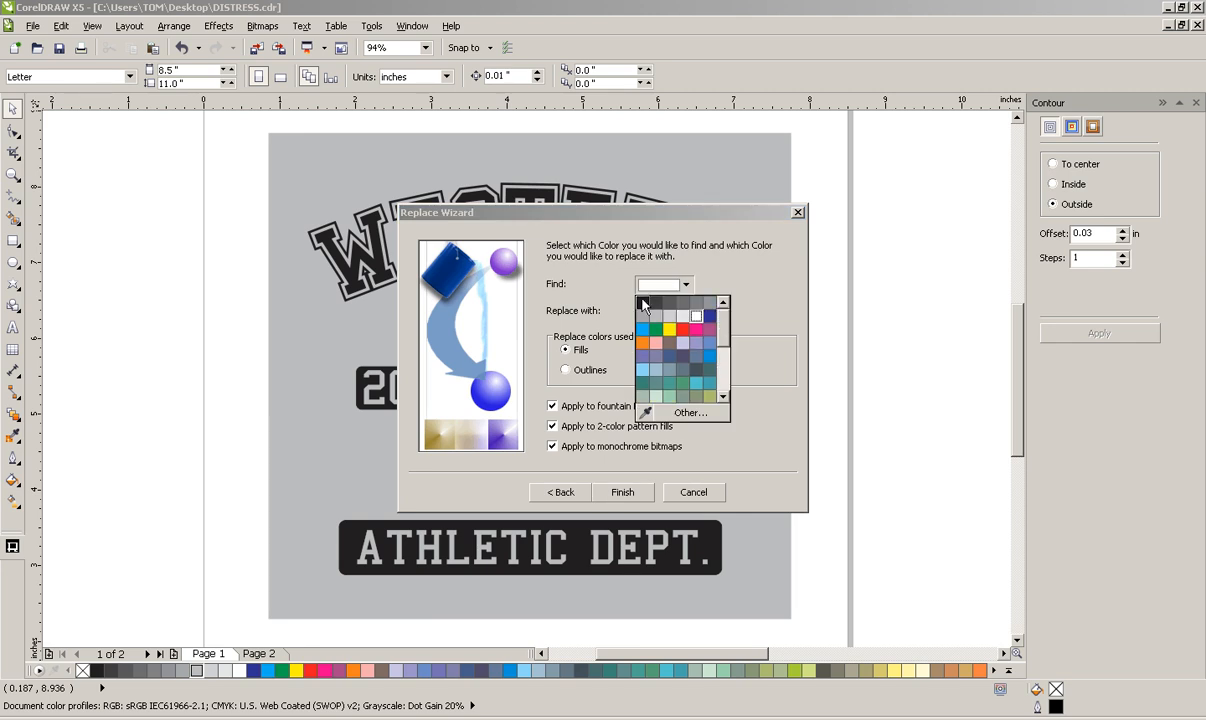
pyautogui.click(650, 302)
pyautogui.click(686, 311)
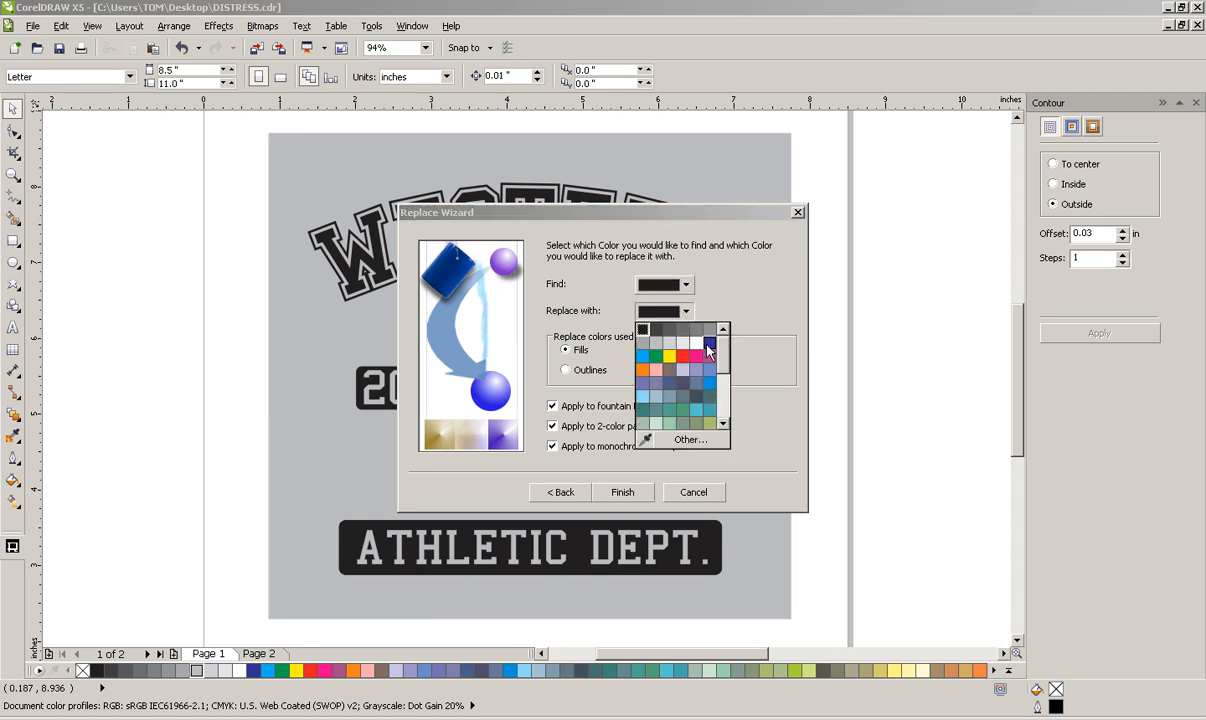
pyautogui.click(670, 328)
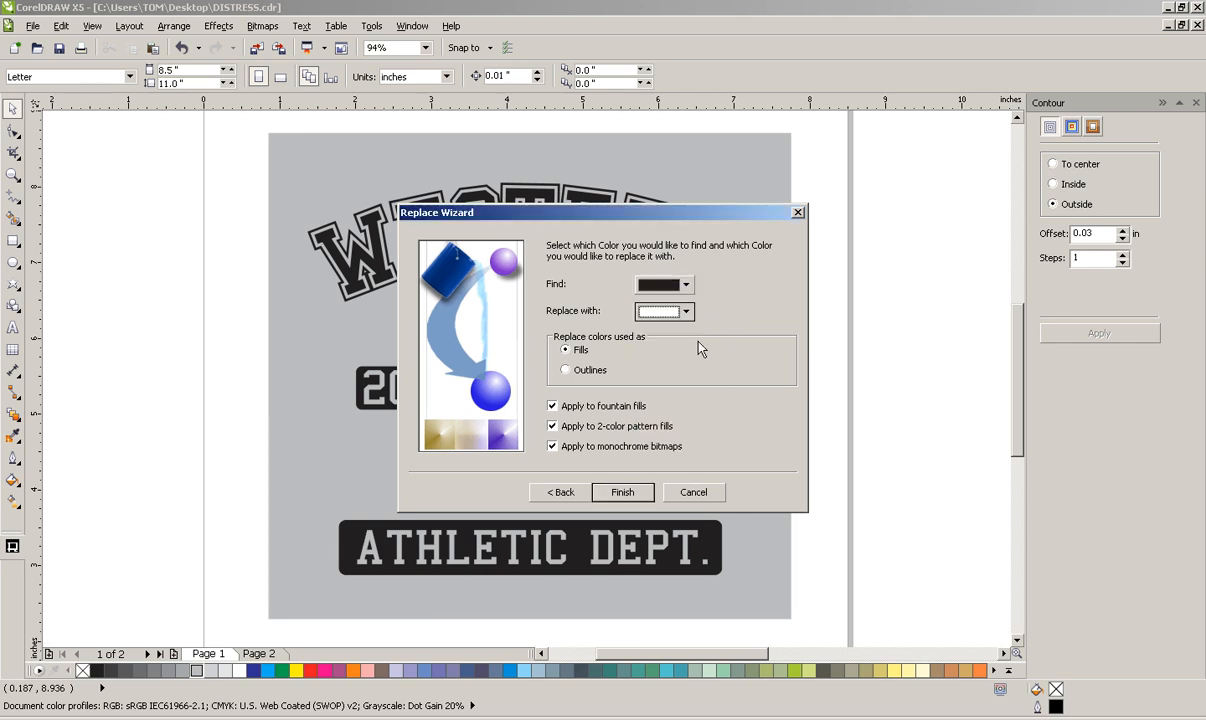
pyautogui.click(622, 492)
pyautogui.click(737, 367)
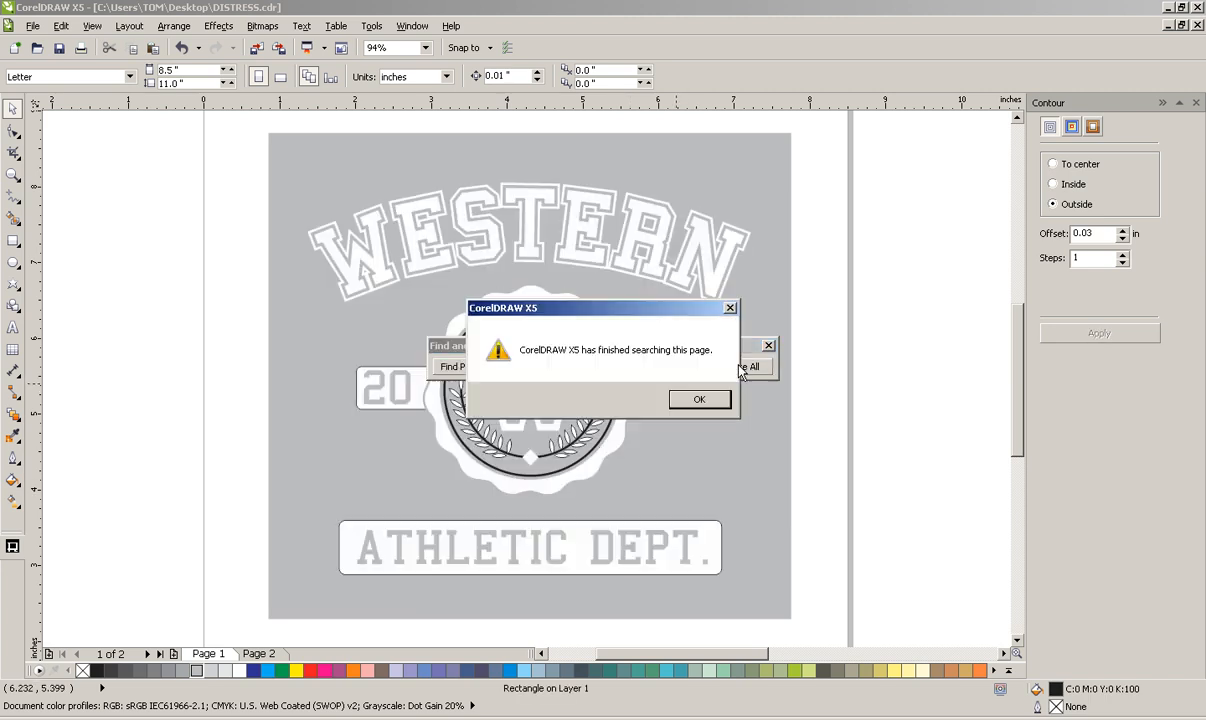
pyautogui.click(699, 399)
pyautogui.click(768, 345)
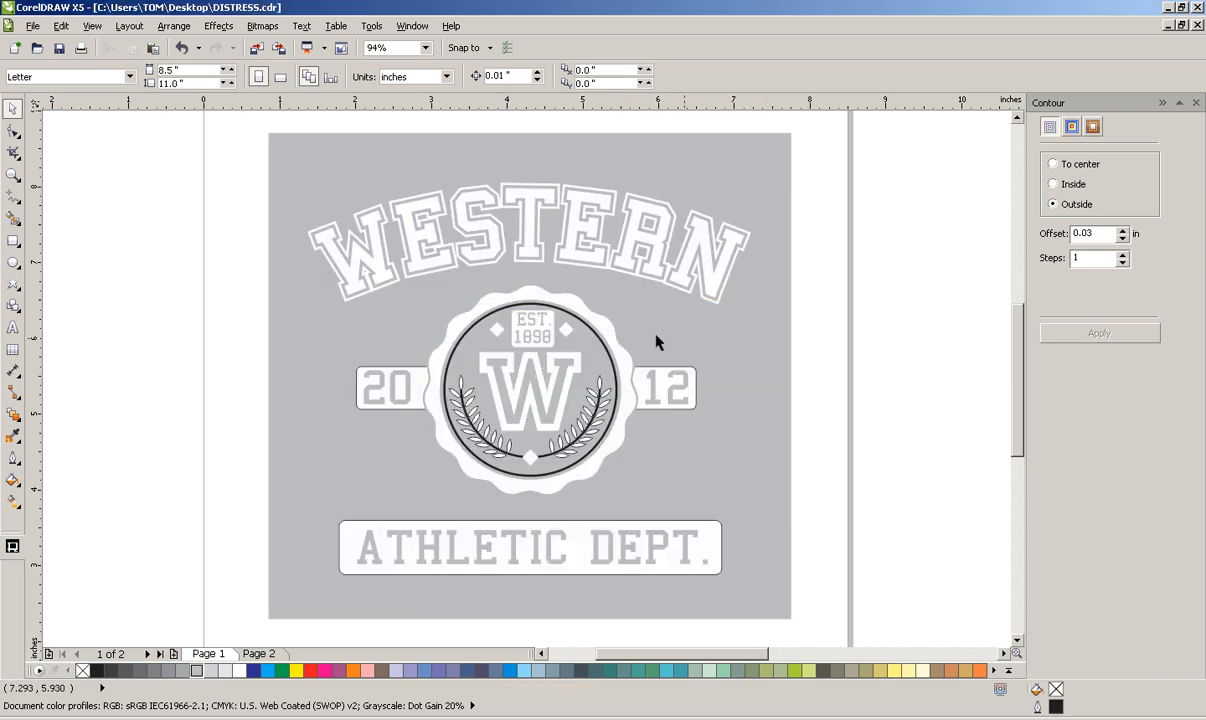
# Step: Replace every black outline in the artwork with white using the Replace Wizard
pyautogui.click(61, 26)
pyautogui.moveTo(204, 402)
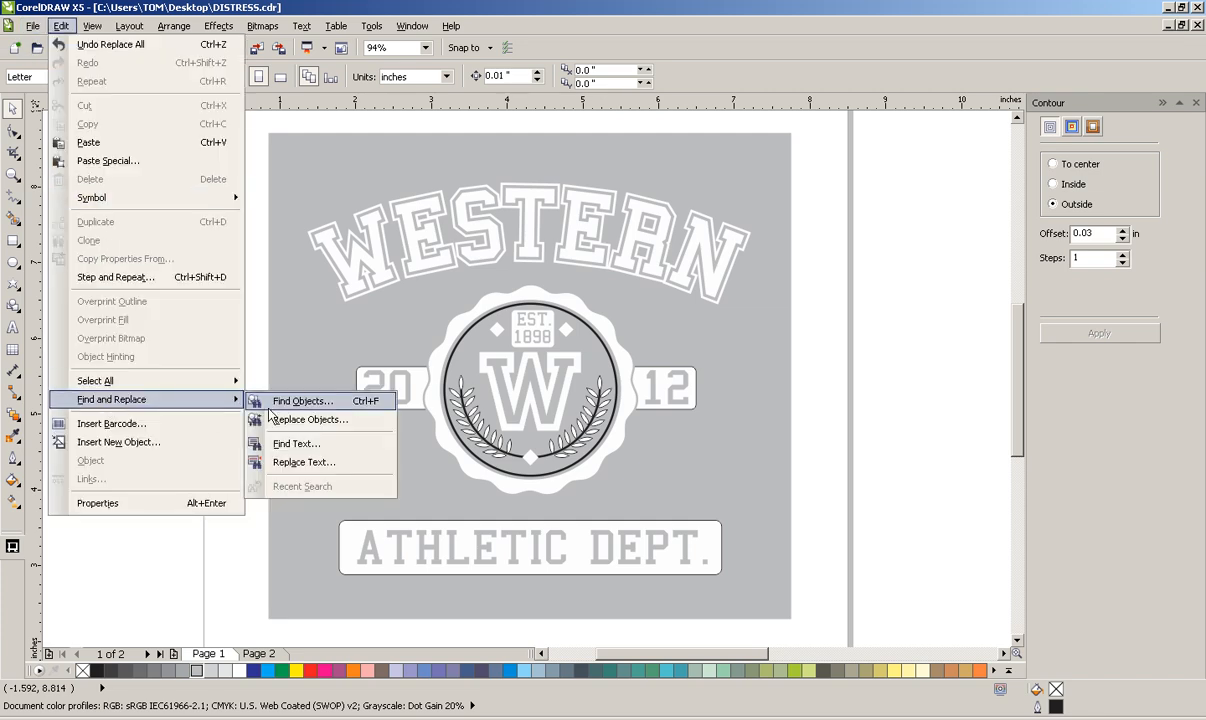
pyautogui.click(310, 419)
pyautogui.click(626, 492)
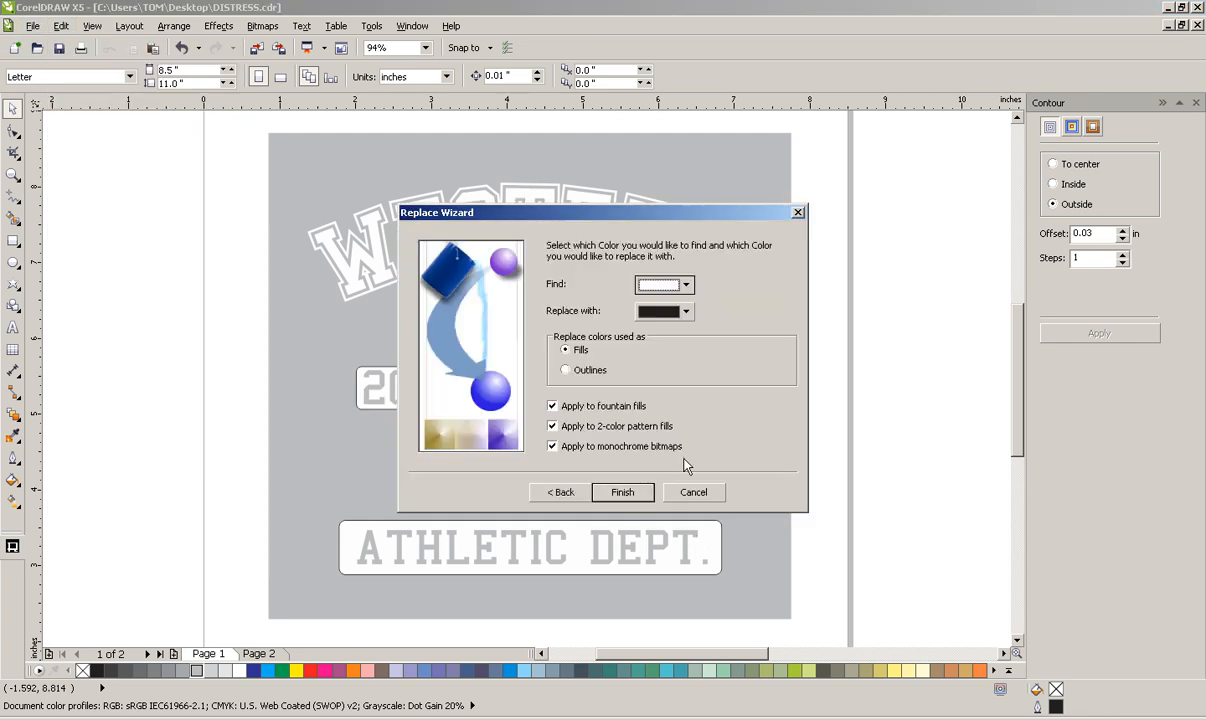
pyautogui.click(660, 285)
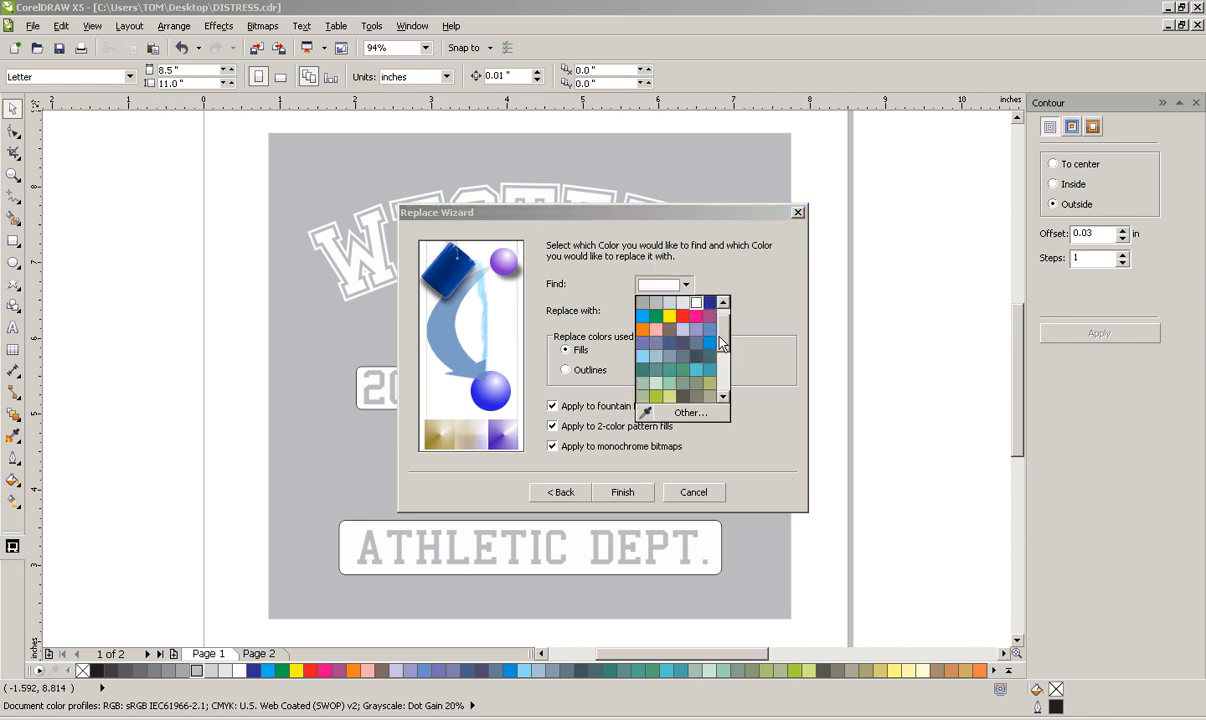
pyautogui.scroll(2, 700, 345)
pyautogui.click(650, 302)
pyautogui.click(660, 318)
pyautogui.click(656, 334)
pyautogui.click(567, 372)
pyautogui.click(621, 491)
pyautogui.click(739, 368)
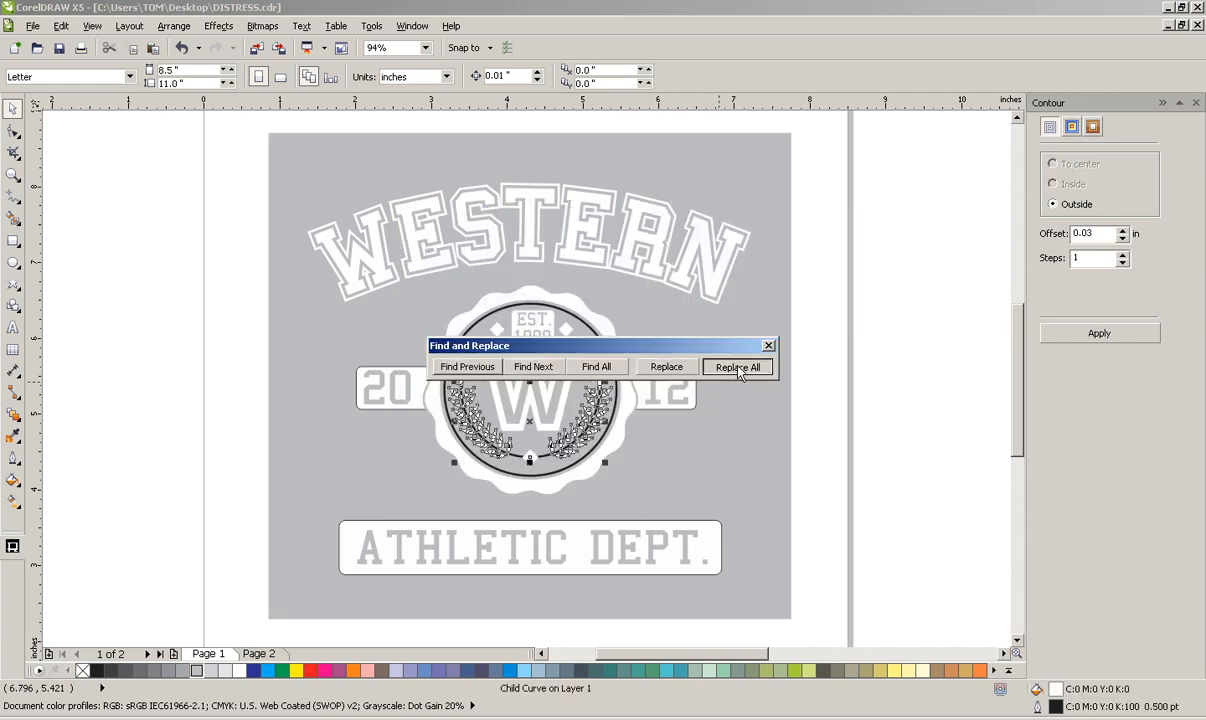
pyautogui.click(700, 400)
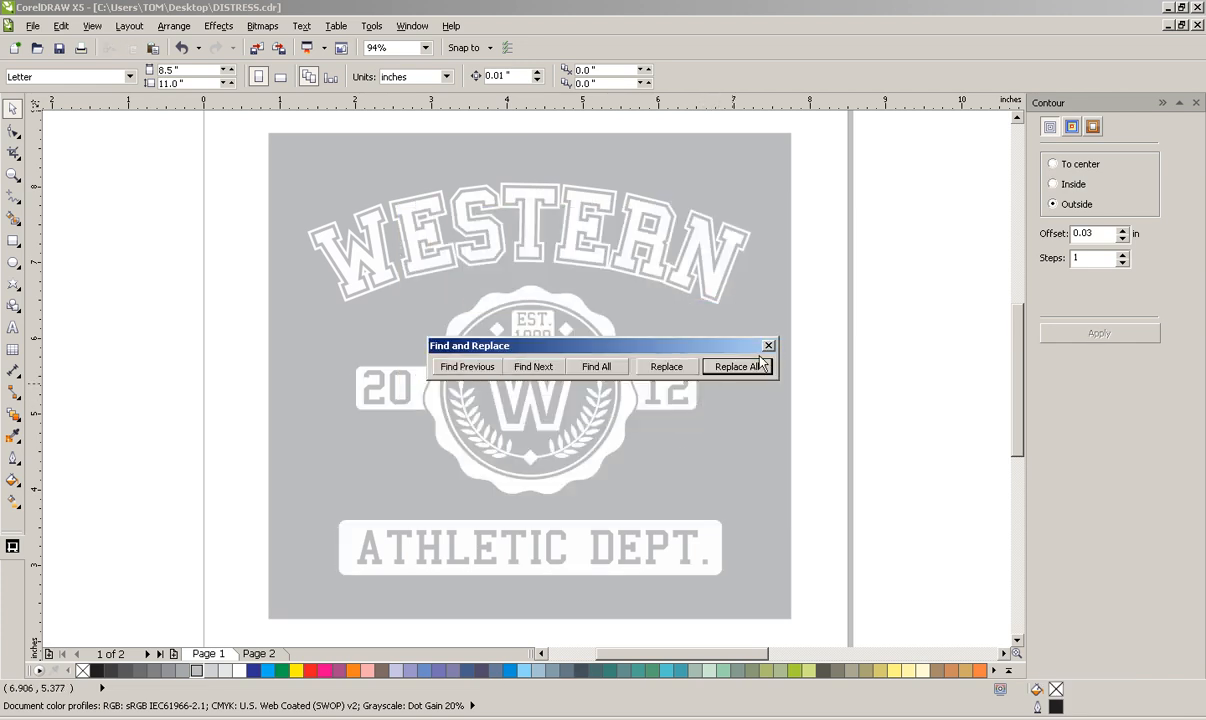
pyautogui.click(768, 345)
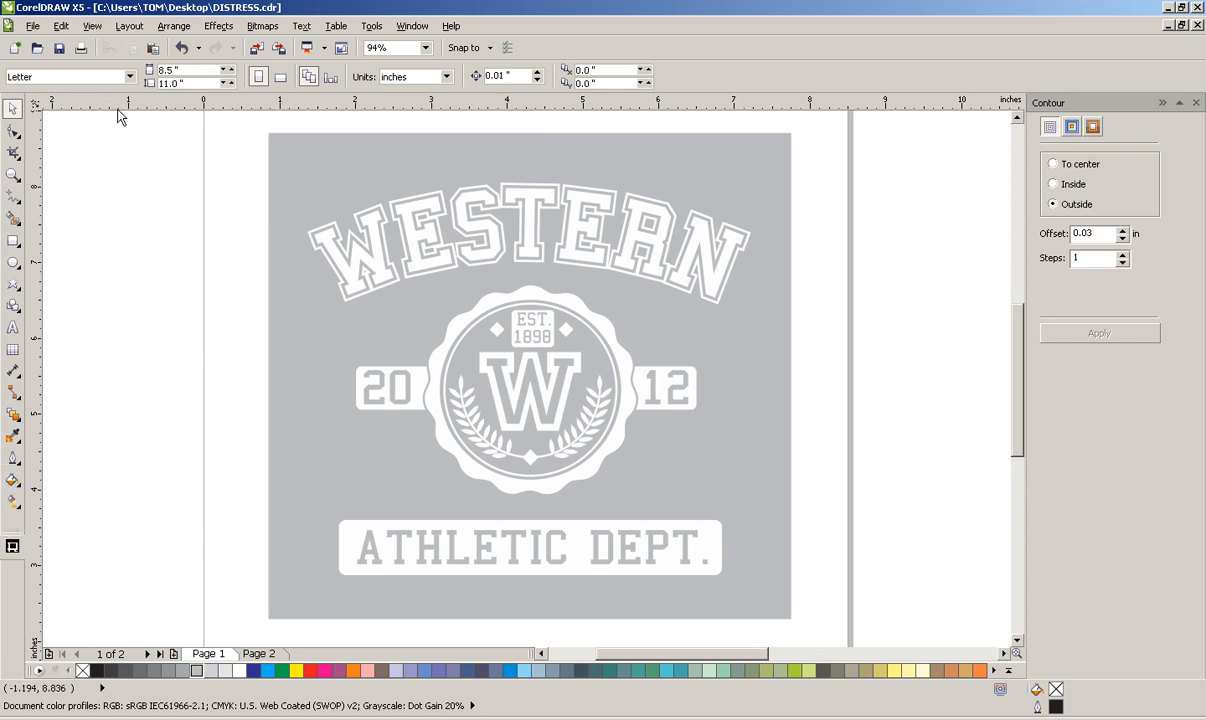
# Step: Replace all 30% black (gray) fills in the artwork, including the background, with dark blue
pyautogui.click(61, 25)
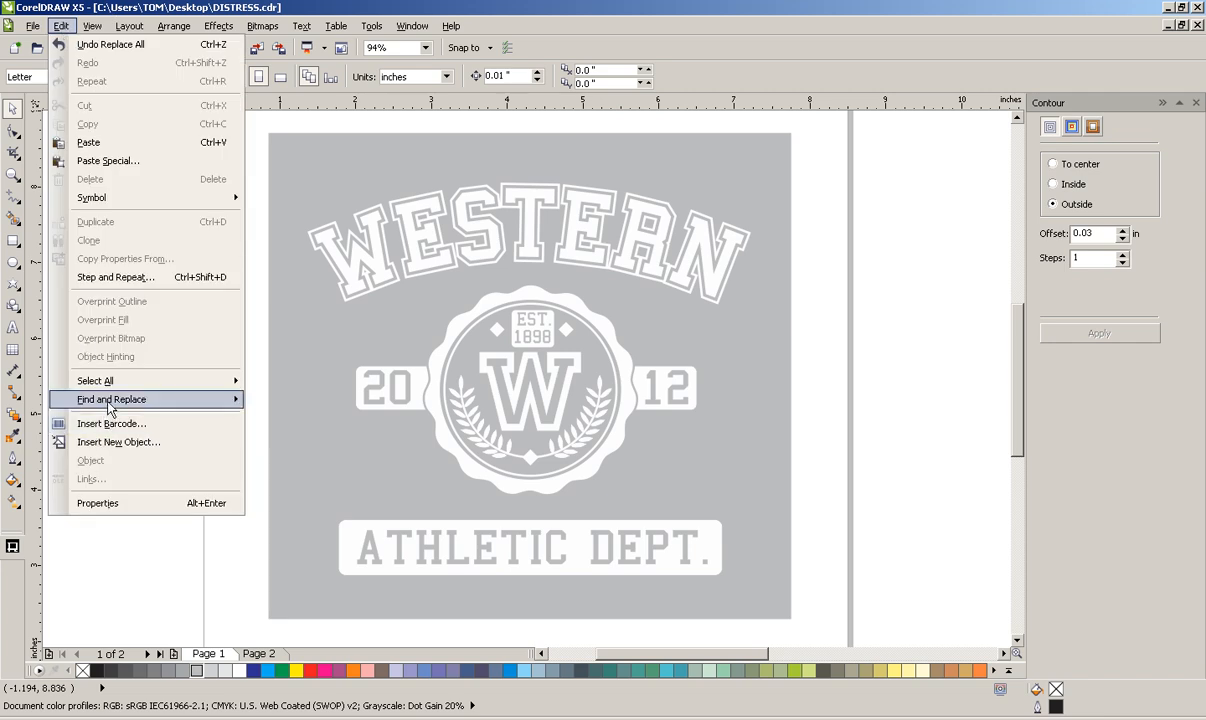
pyautogui.moveTo(100, 399)
pyautogui.click(265, 418)
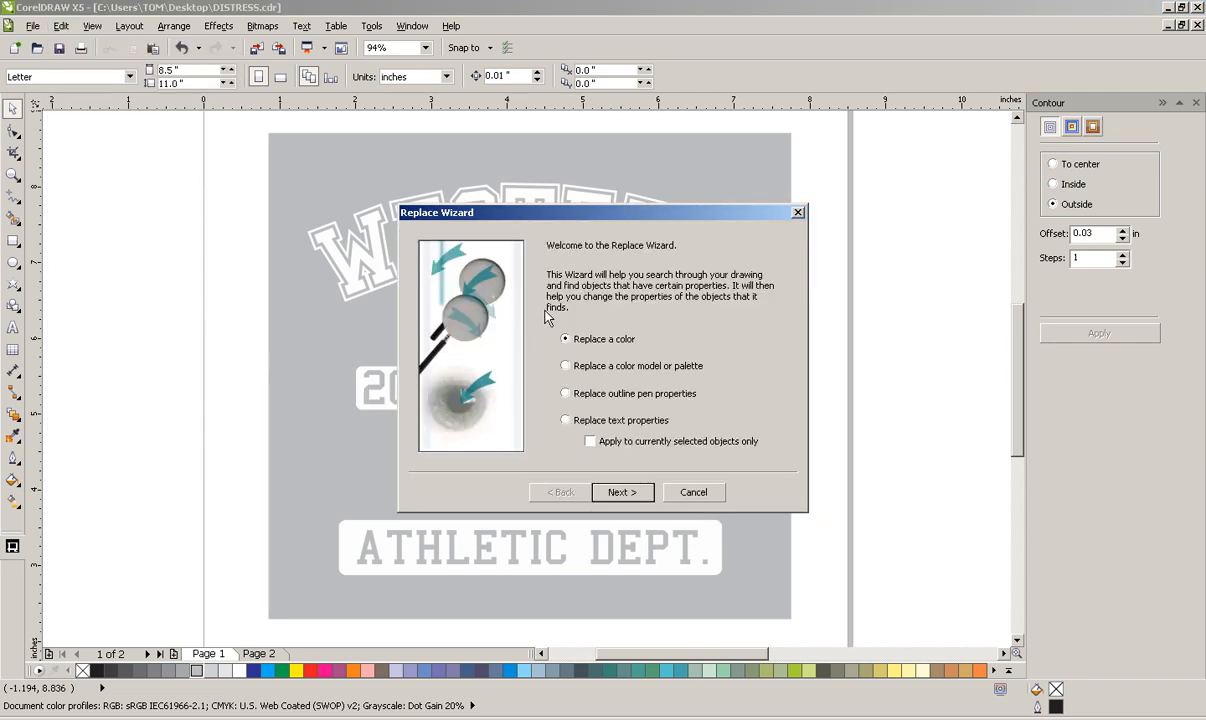
pyautogui.click(620, 491)
pyautogui.click(660, 285)
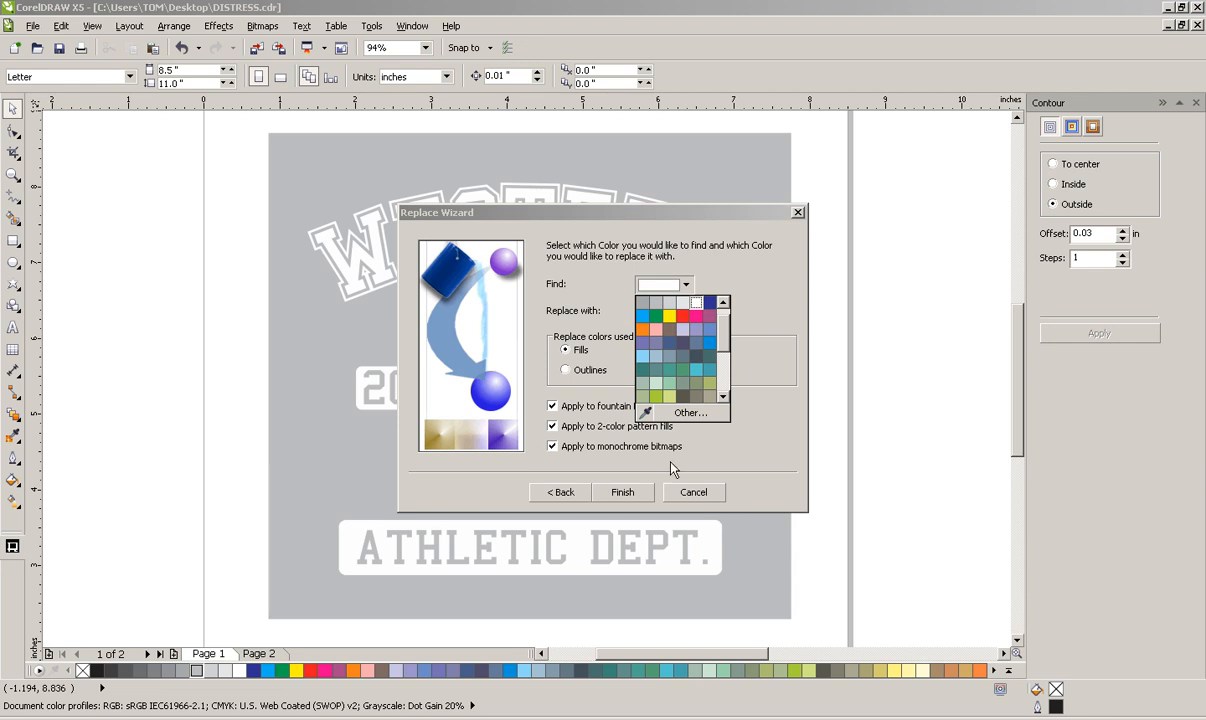
pyautogui.click(659, 305)
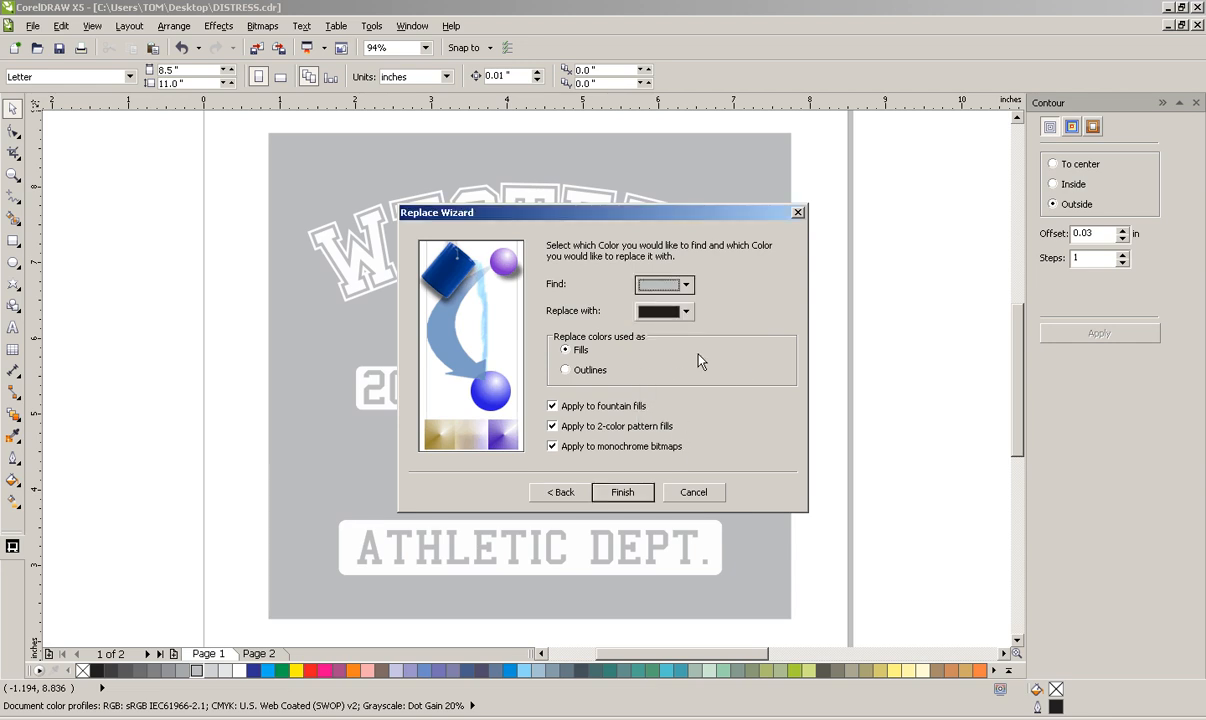
pyautogui.click(664, 312)
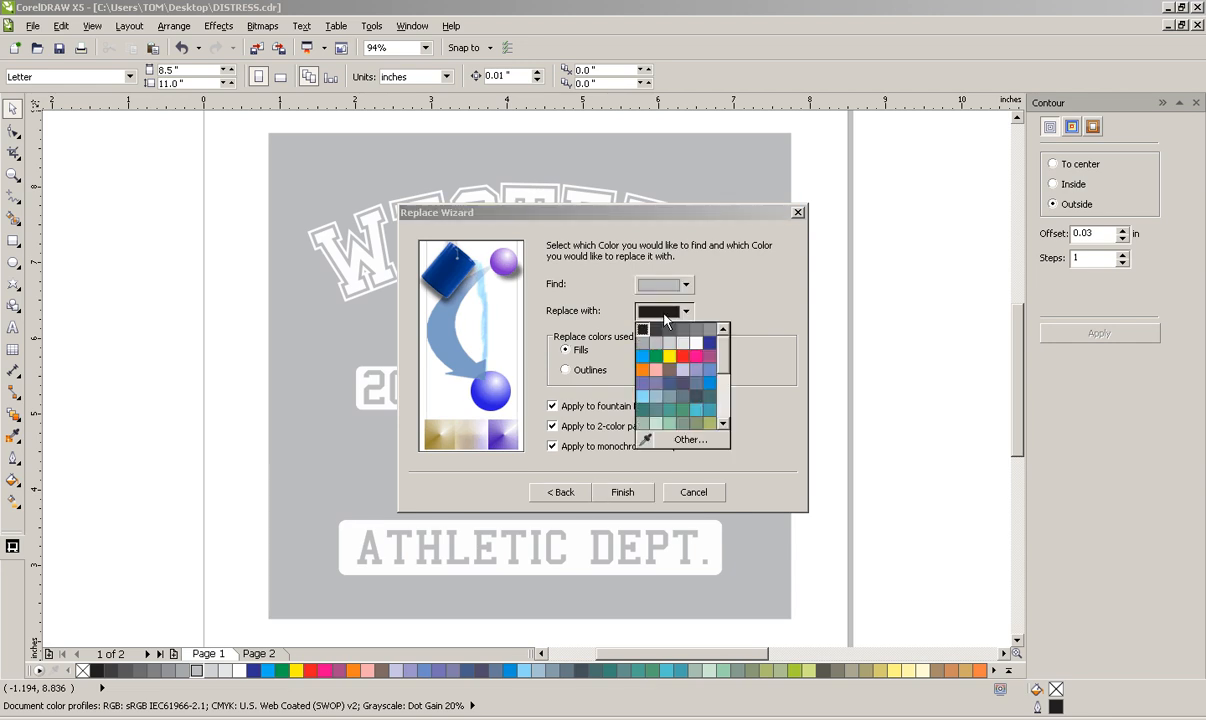
pyautogui.click(709, 342)
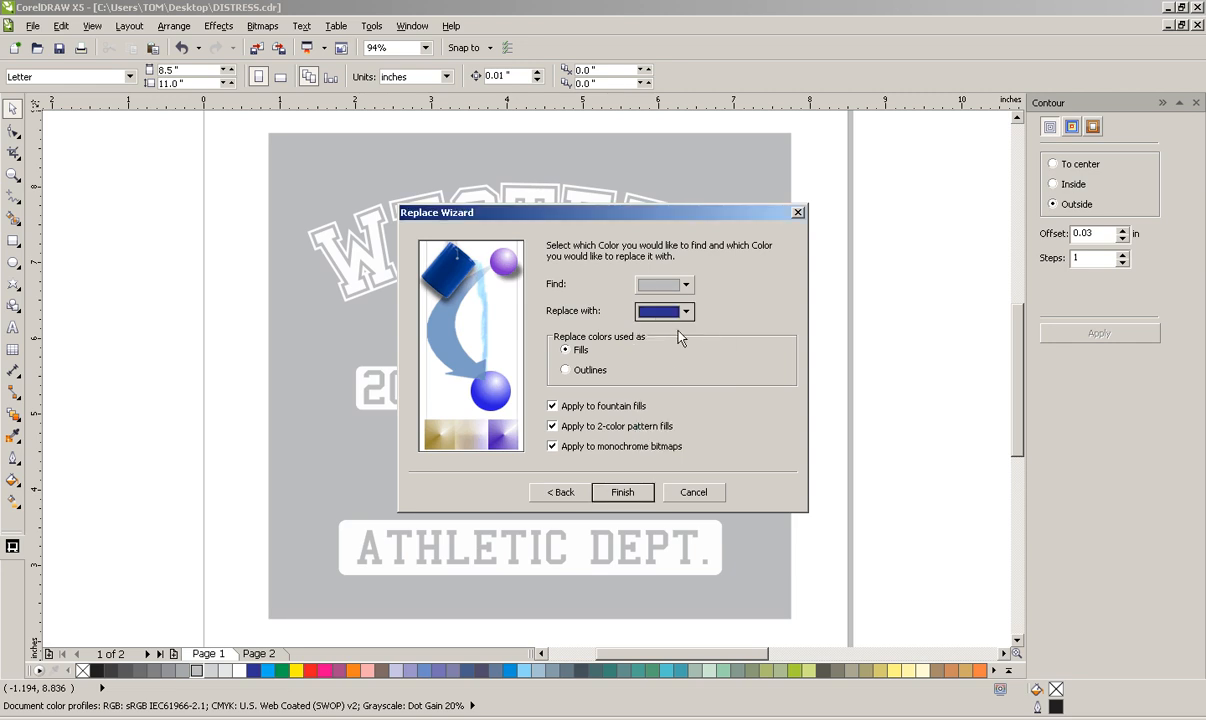
pyautogui.click(622, 492)
pyautogui.click(715, 377)
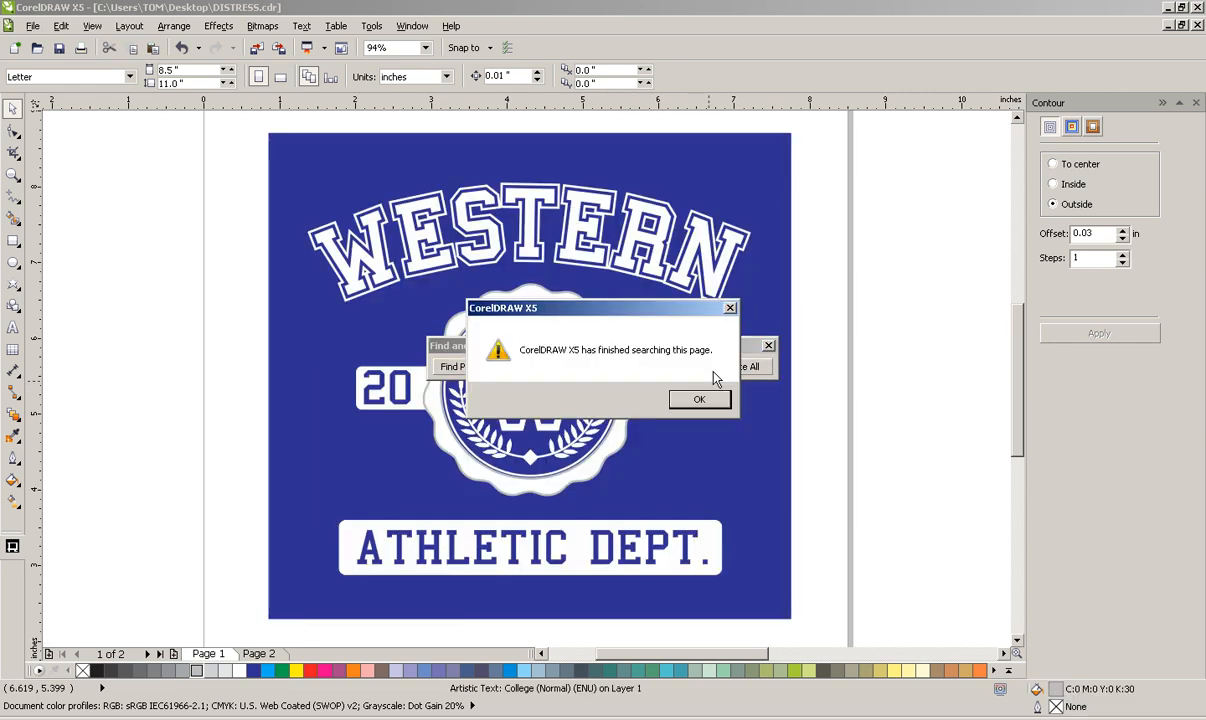
pyautogui.click(703, 400)
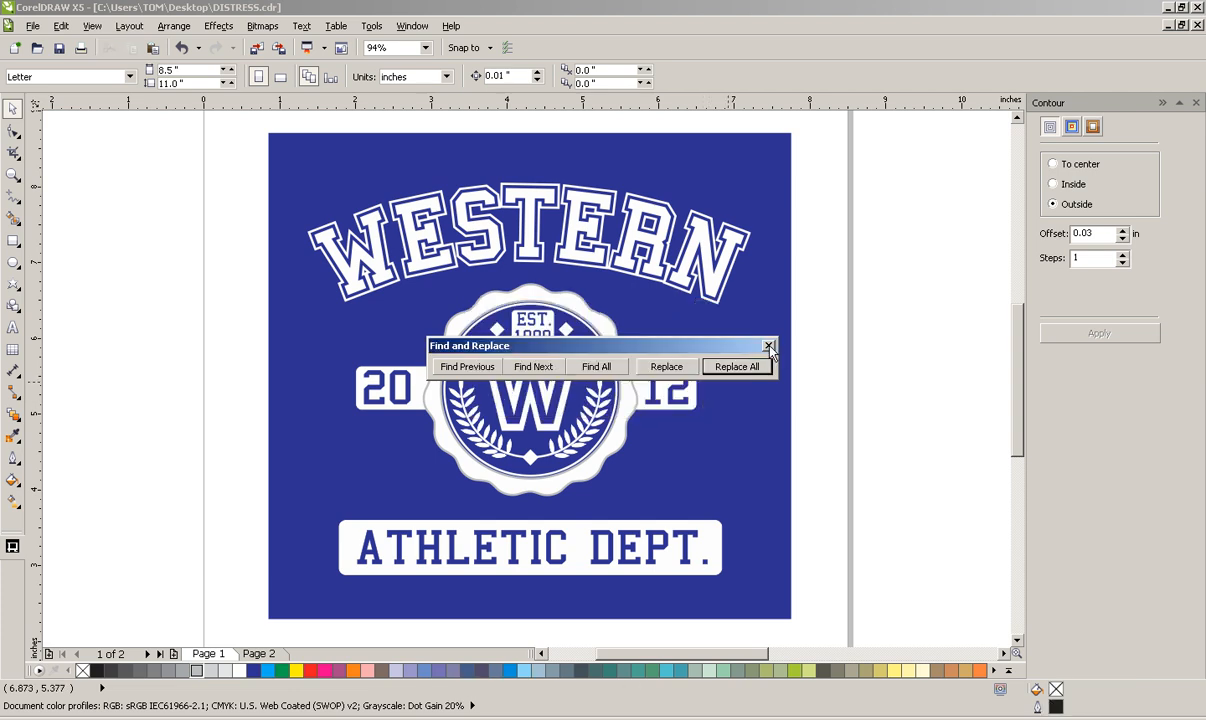
pyautogui.click(768, 346)
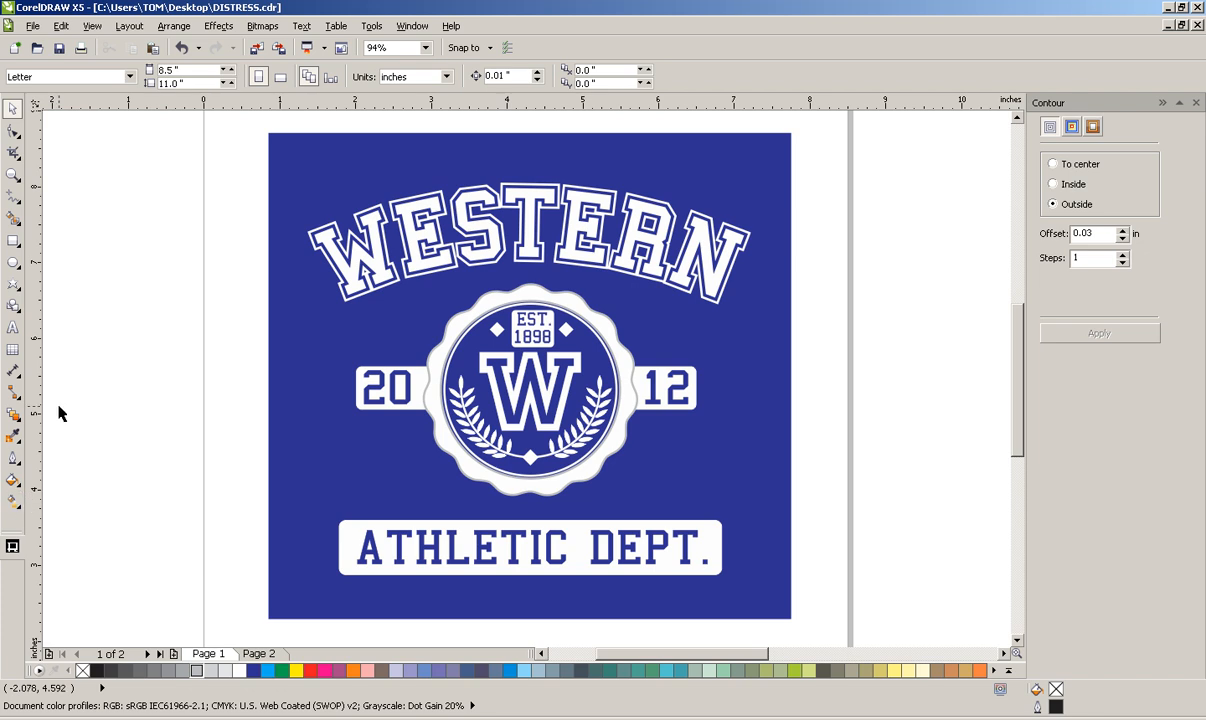
# Step: Try to replace a lighter gray fill color across the page with dark blue
pyautogui.click(61, 26)
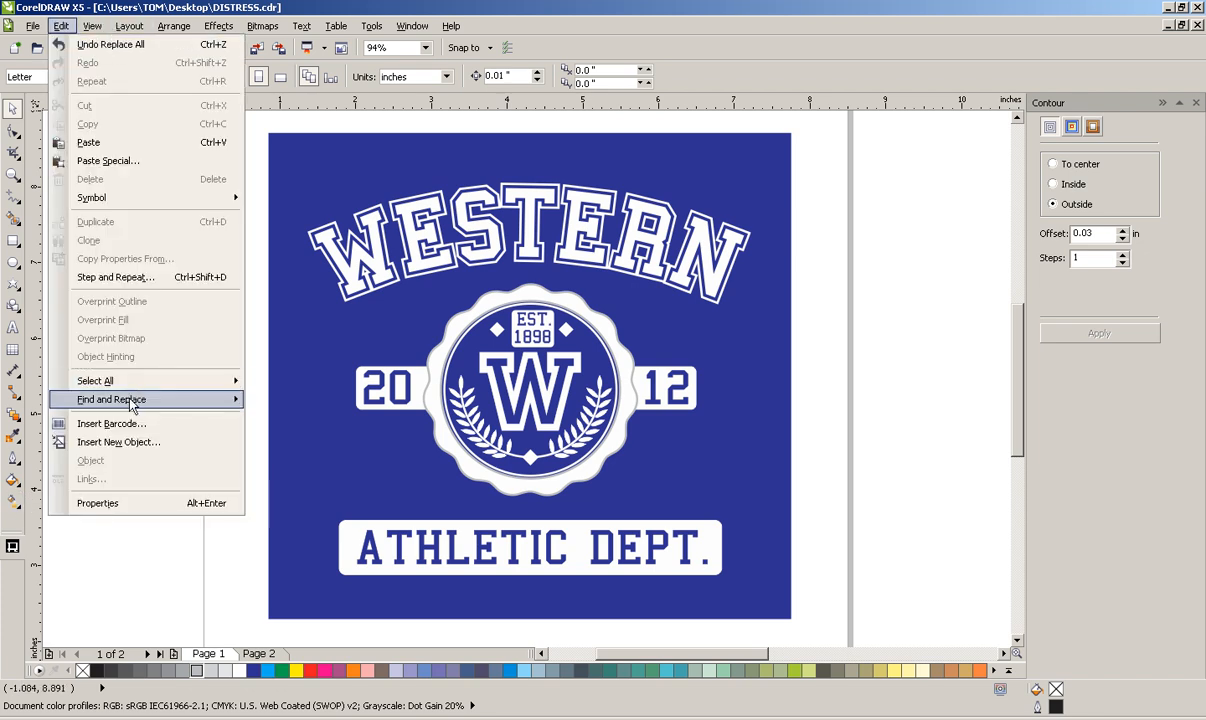
pyautogui.moveTo(130, 399)
pyautogui.click(285, 420)
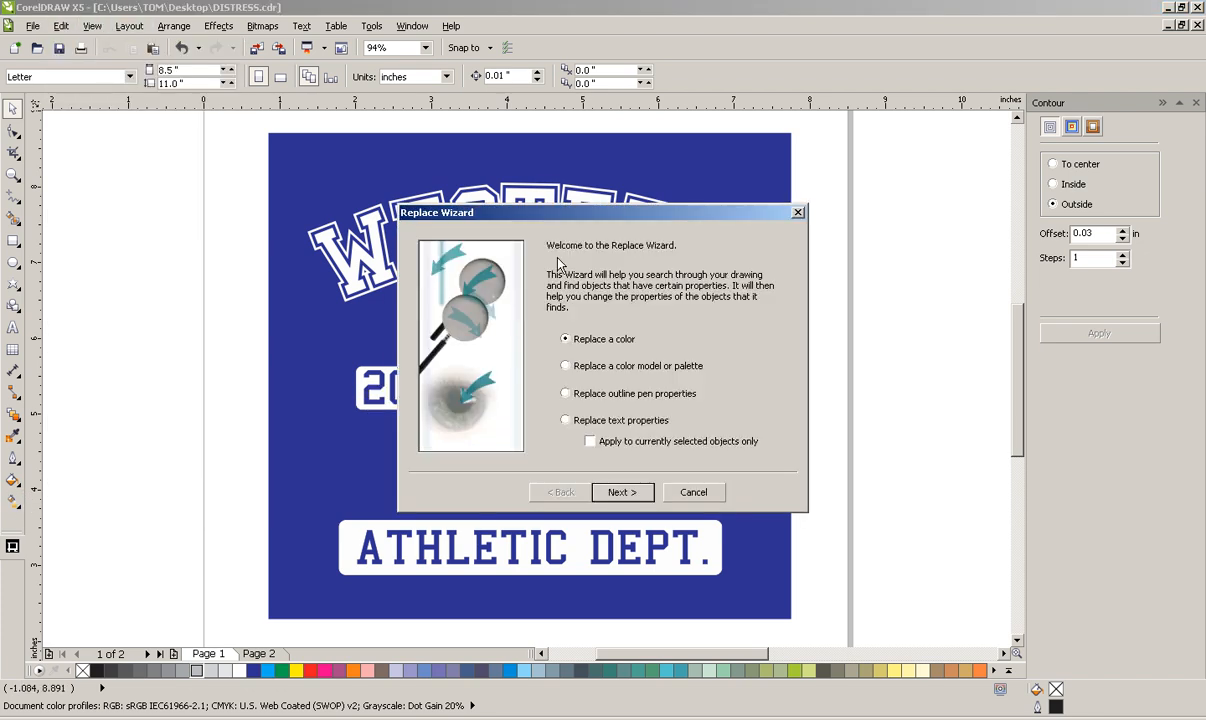
pyautogui.click(618, 491)
pyautogui.click(668, 287)
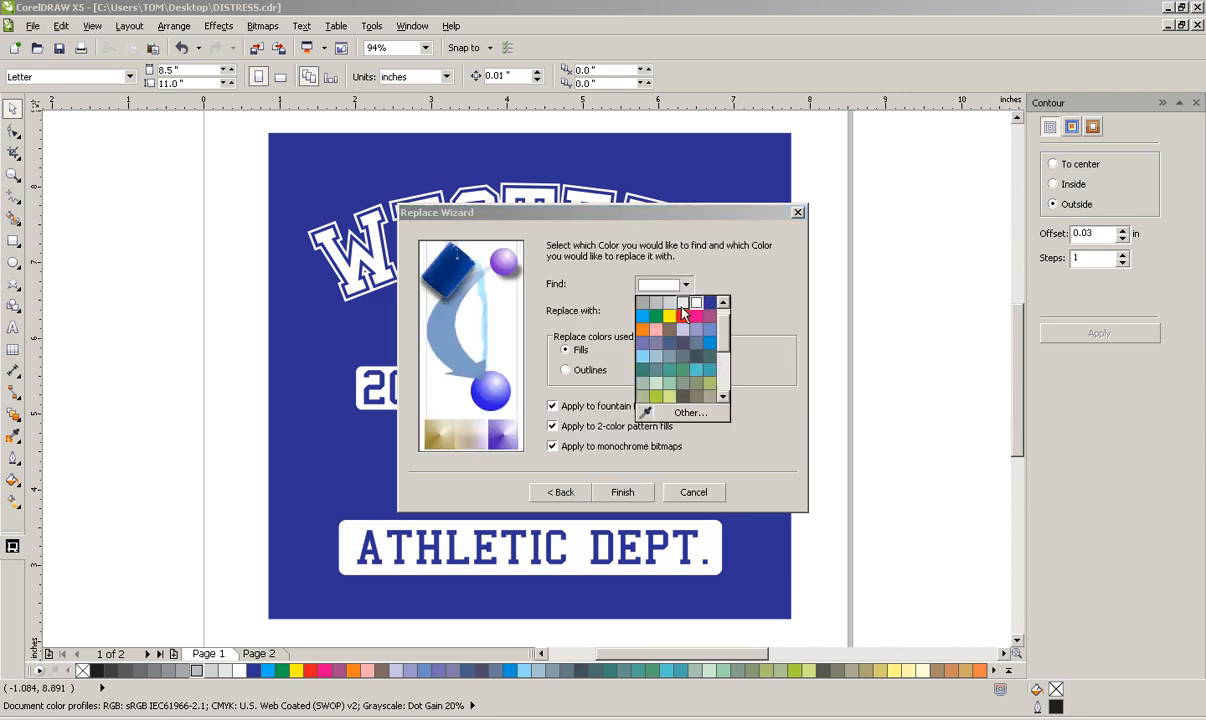
pyautogui.click(669, 302)
pyautogui.click(673, 313)
pyautogui.click(709, 344)
pyautogui.click(620, 492)
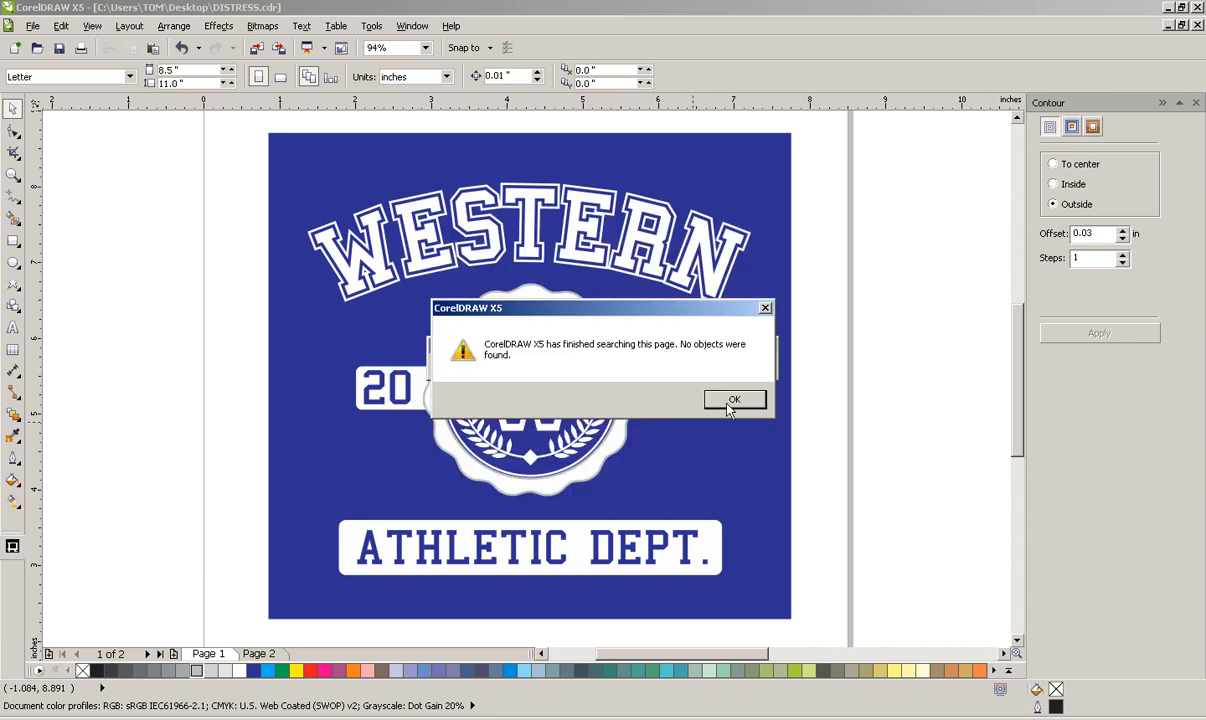
pyautogui.click(733, 401)
pyautogui.click(756, 360)
pyautogui.click(734, 399)
pyautogui.click(774, 345)
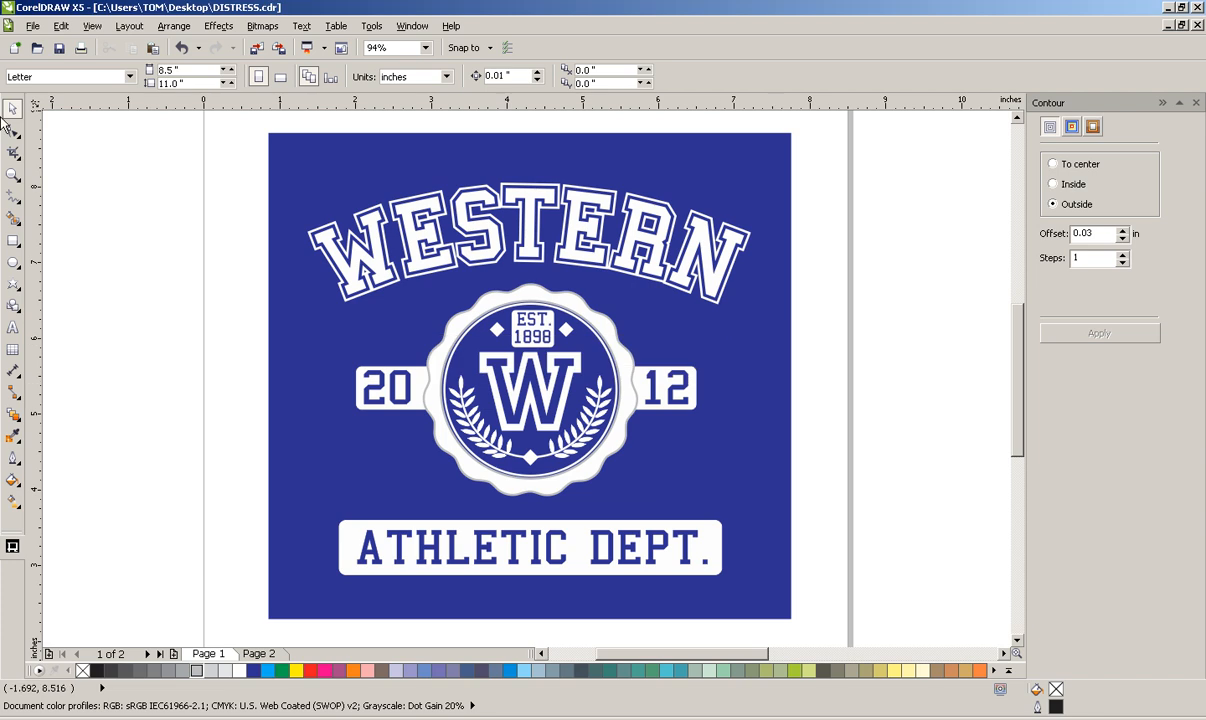
# Step: Replace all 30% black outlines in the artwork with dark blue using the Replace Wizard
pyautogui.click(60, 26)
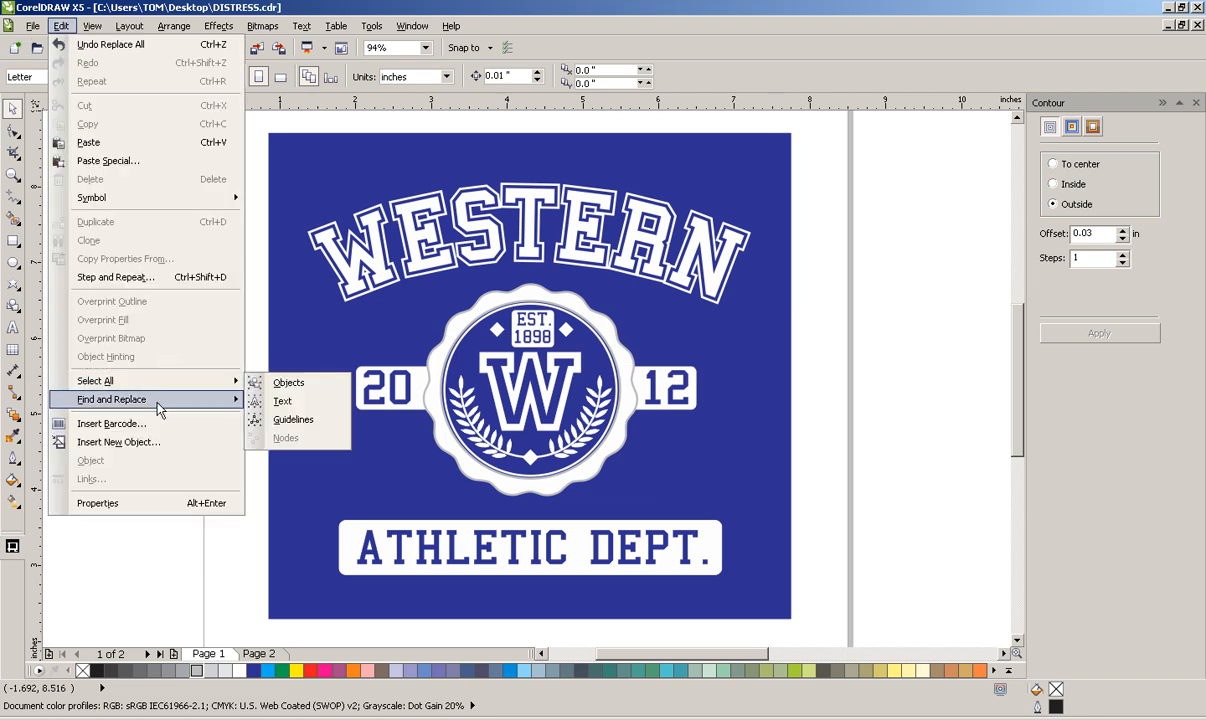
pyautogui.moveTo(165, 399)
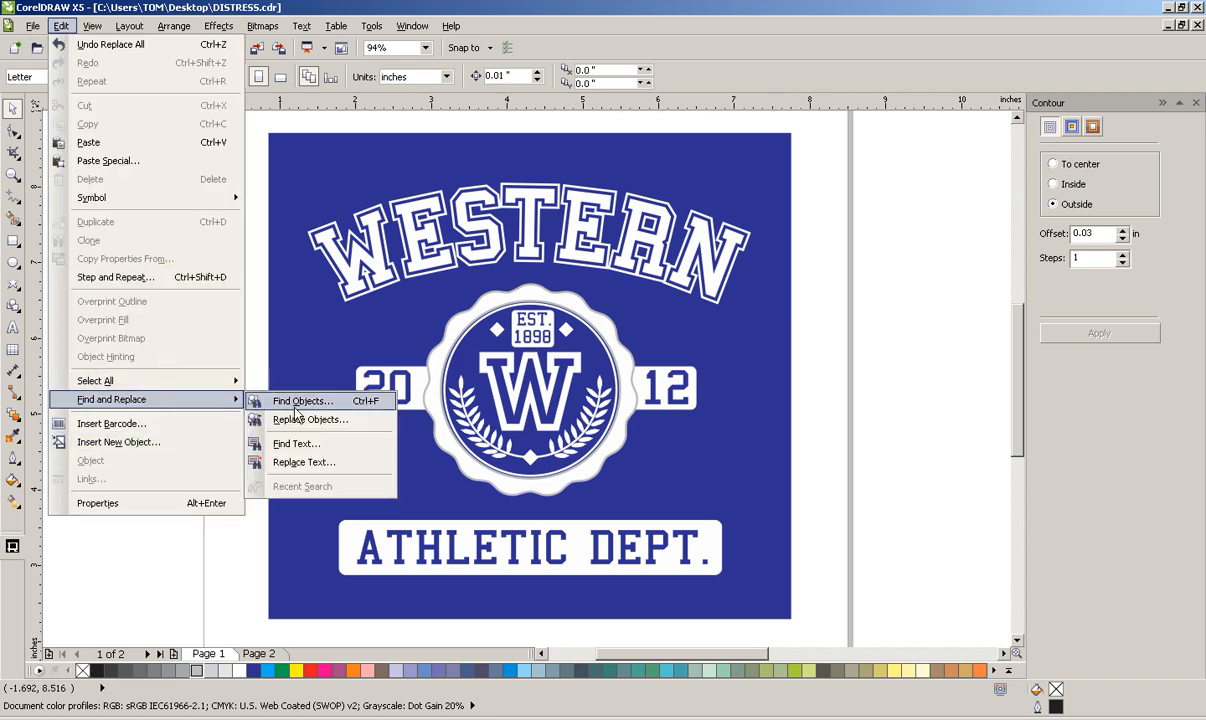
pyautogui.click(296, 419)
pyautogui.click(622, 492)
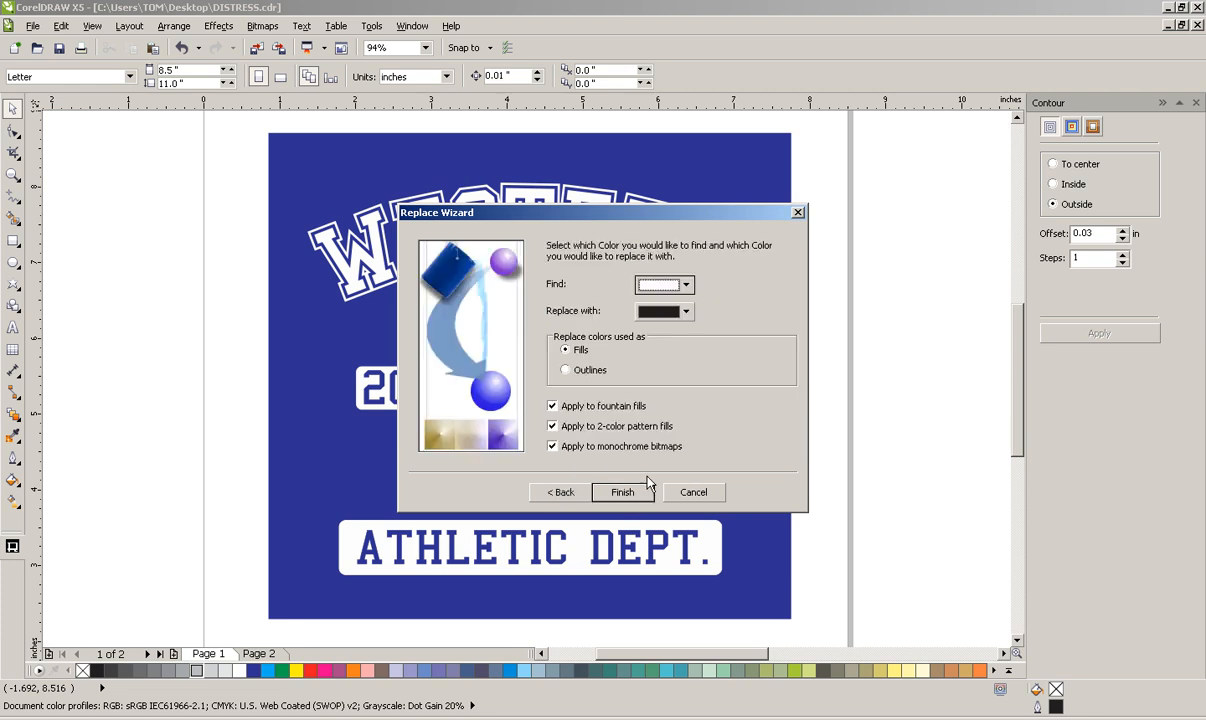
pyautogui.click(566, 369)
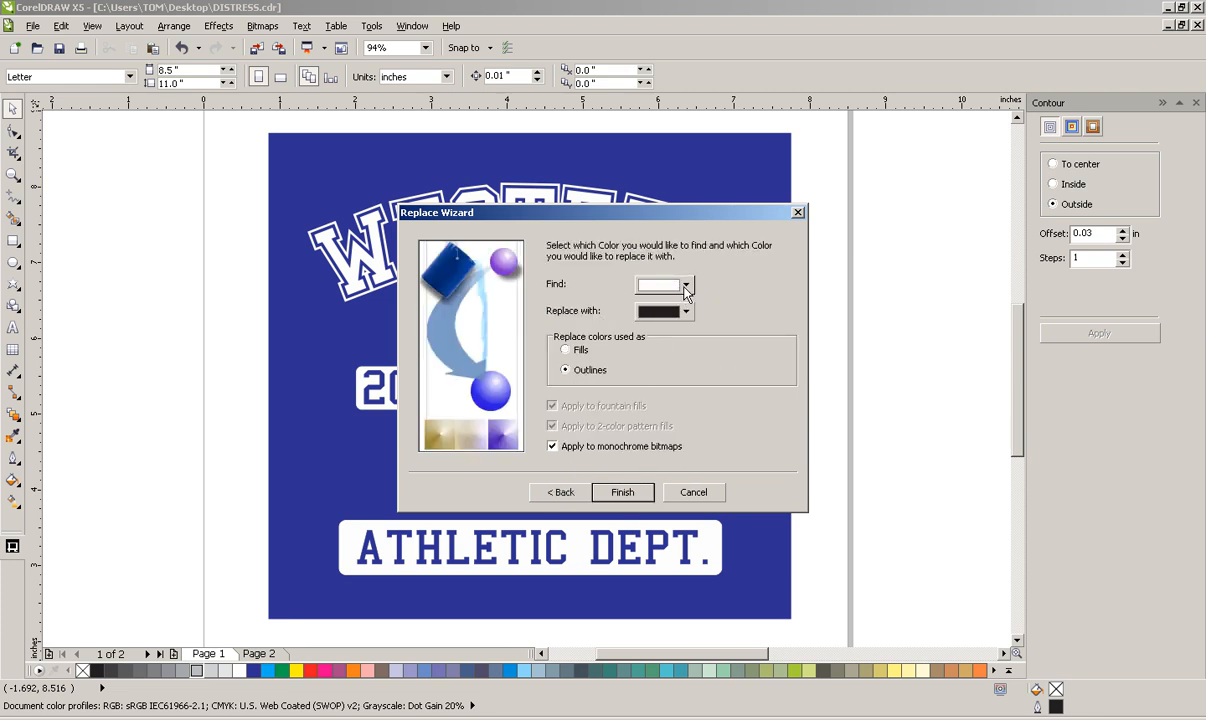
pyautogui.click(662, 284)
pyautogui.click(656, 302)
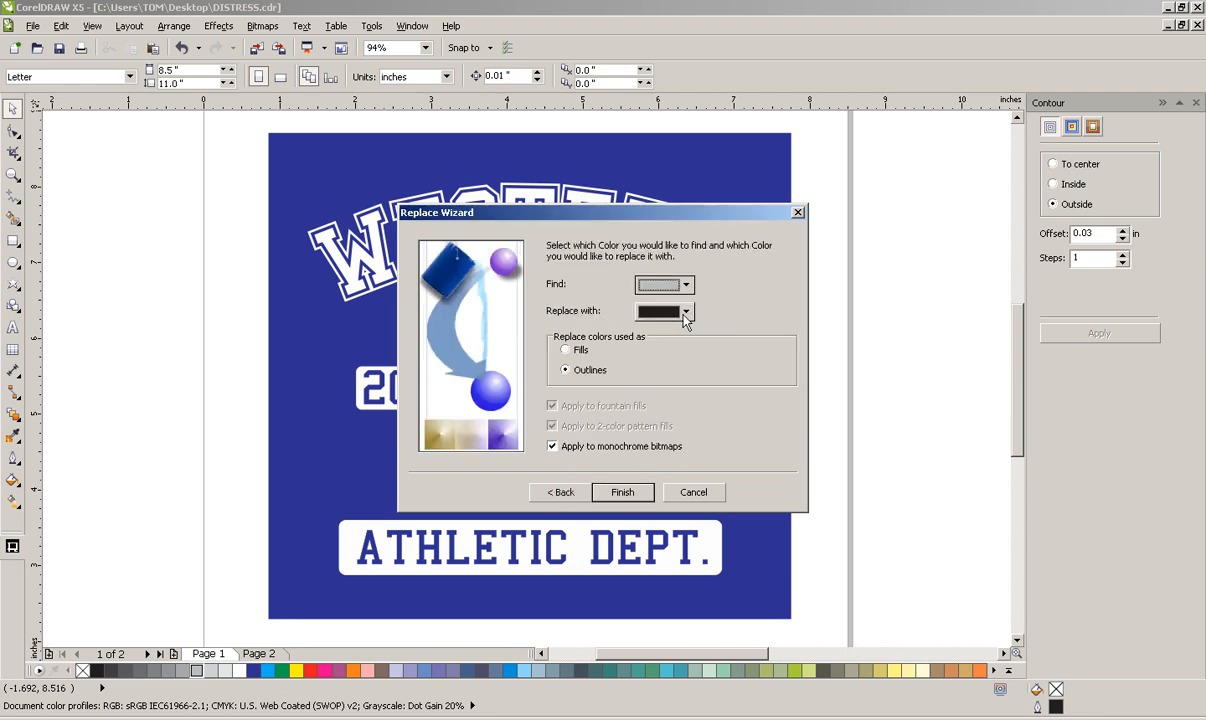
pyautogui.click(676, 316)
pyautogui.click(605, 310)
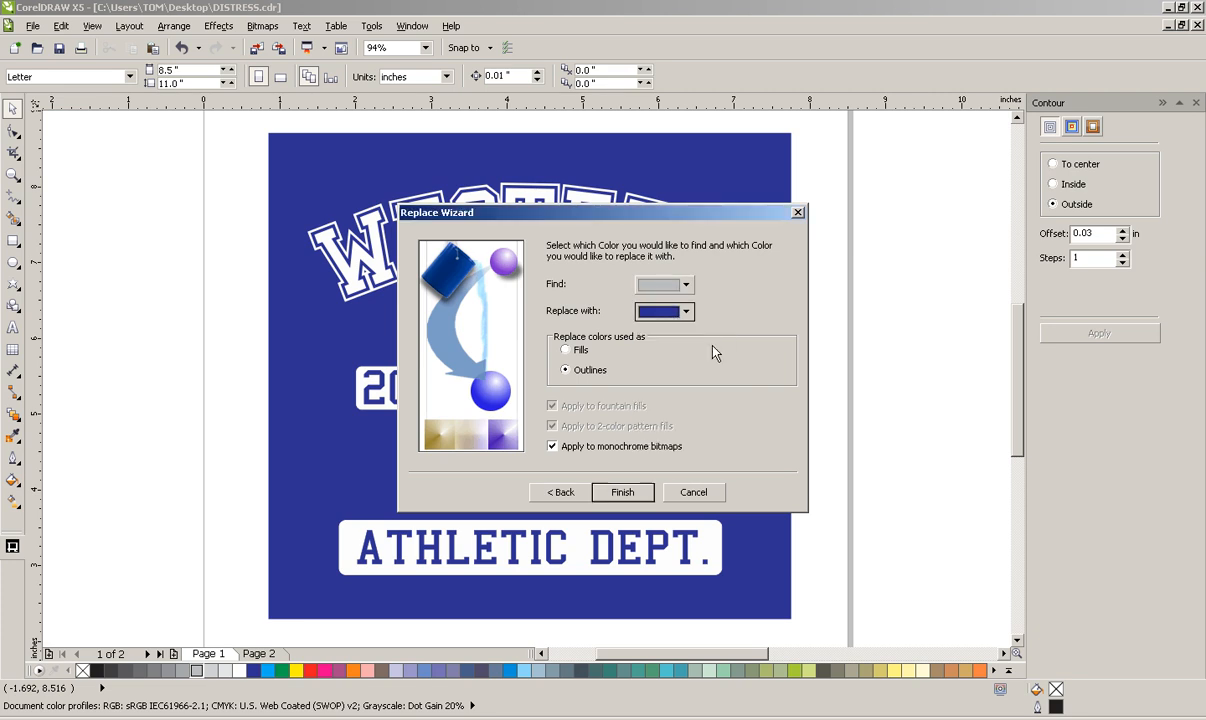
pyautogui.click(622, 492)
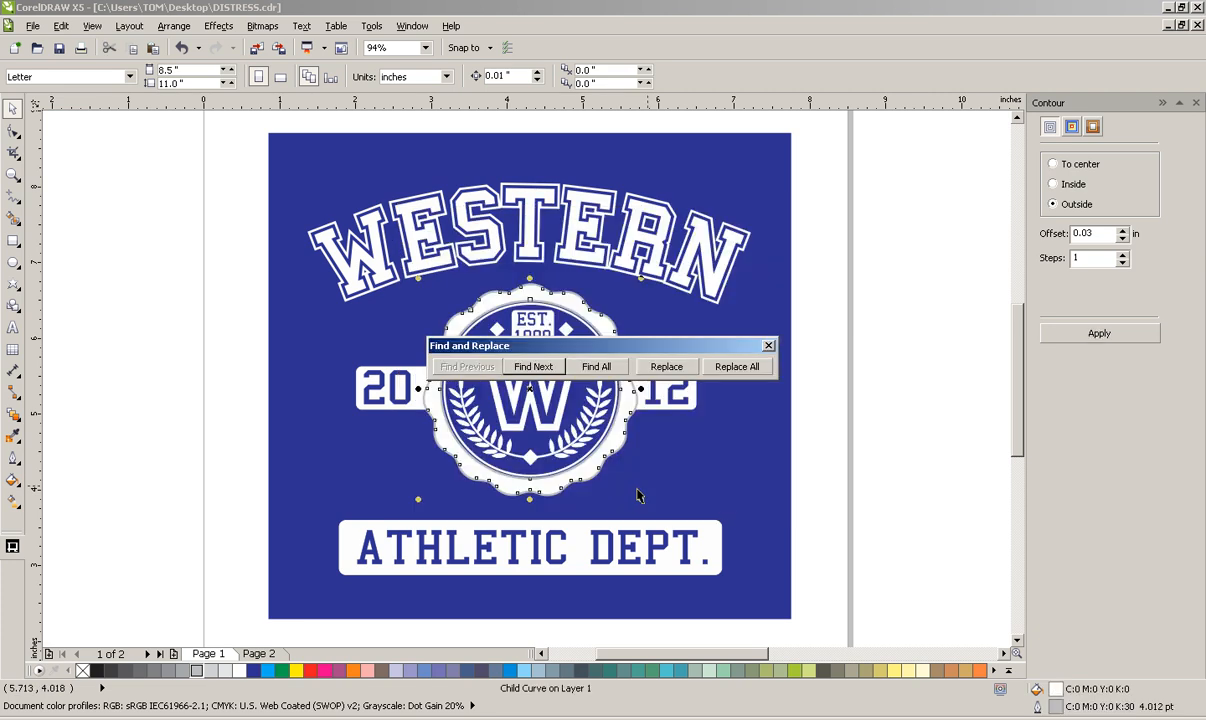
pyautogui.click(740, 367)
pyautogui.click(700, 399)
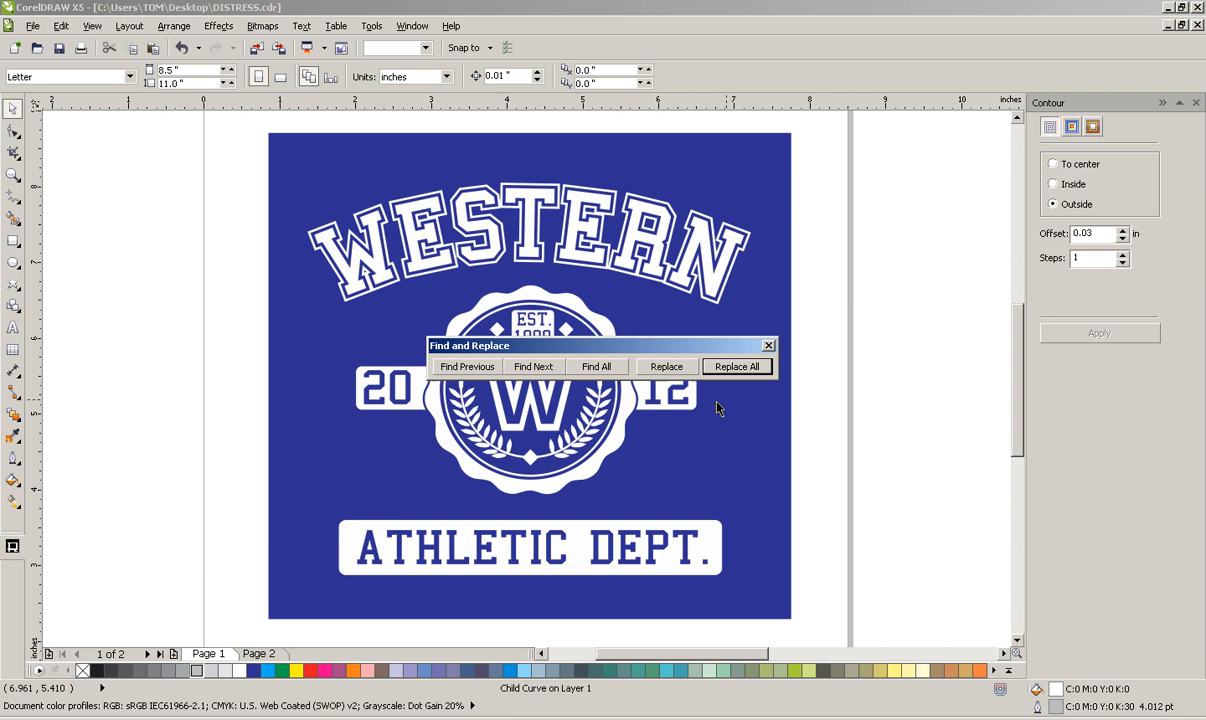
pyautogui.click(768, 345)
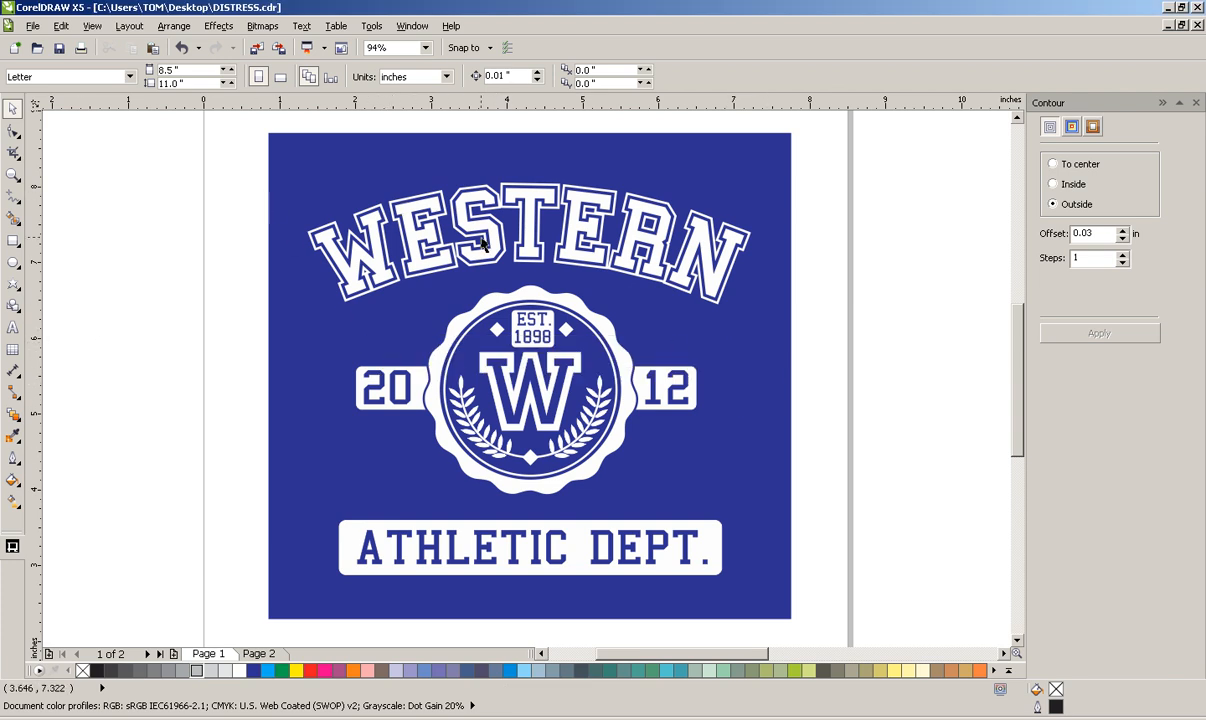
# Step: Enlarge the blue background rectangle around the artwork to about 7.667 by 7.109 inches
pyautogui.click(727, 186)
pyautogui.moveTo(796, 378); pyautogui.dragTo(824, 376)
pyautogui.moveTo(528, 128); pyautogui.dragTo(526, 155)
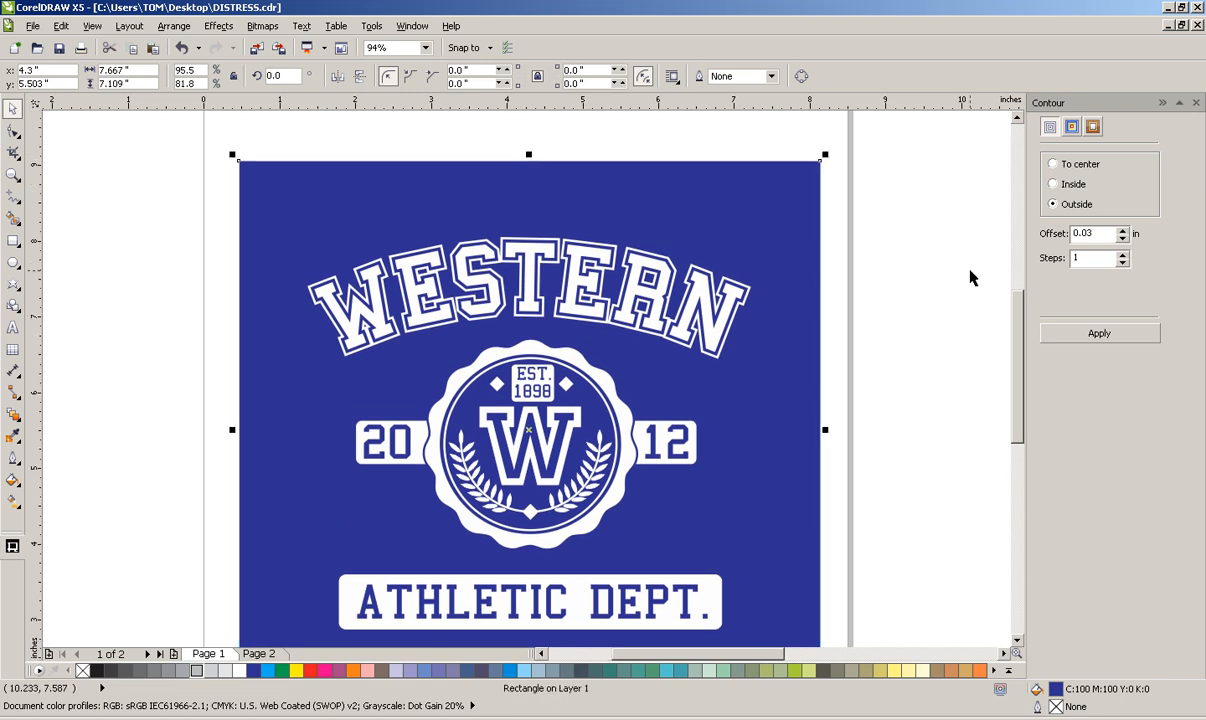
pyautogui.click(910, 316)
pyautogui.moveTo(1016, 381); pyautogui.dragTo(1017, 396)
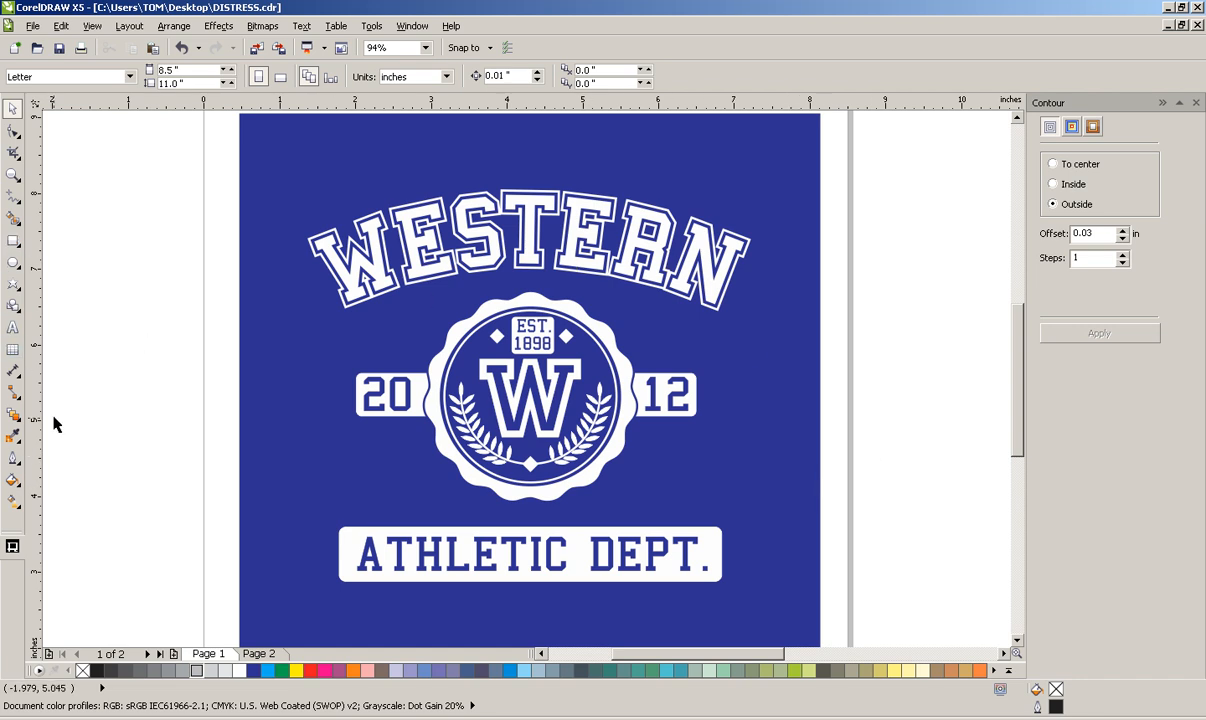
# Step: Move the wood and brown texture bitmaps next to the page, placing the wood texture closest to the artwork
pyautogui.click(13, 174)
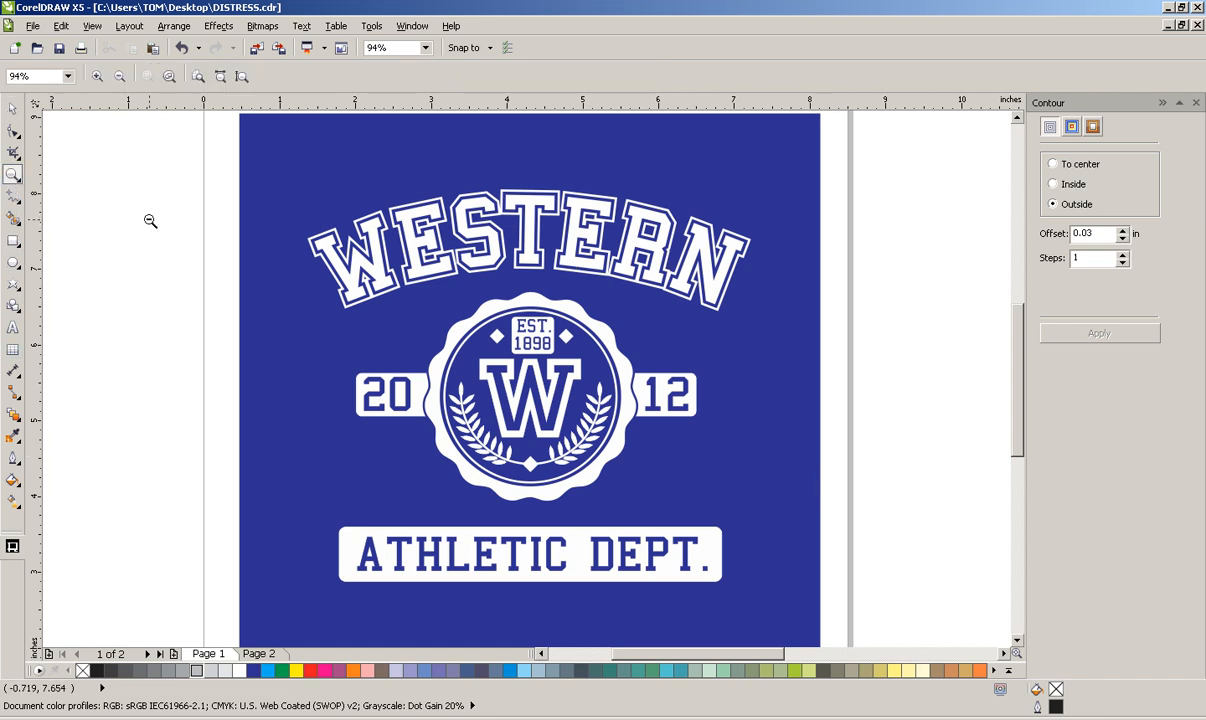
pyautogui.press('F3')
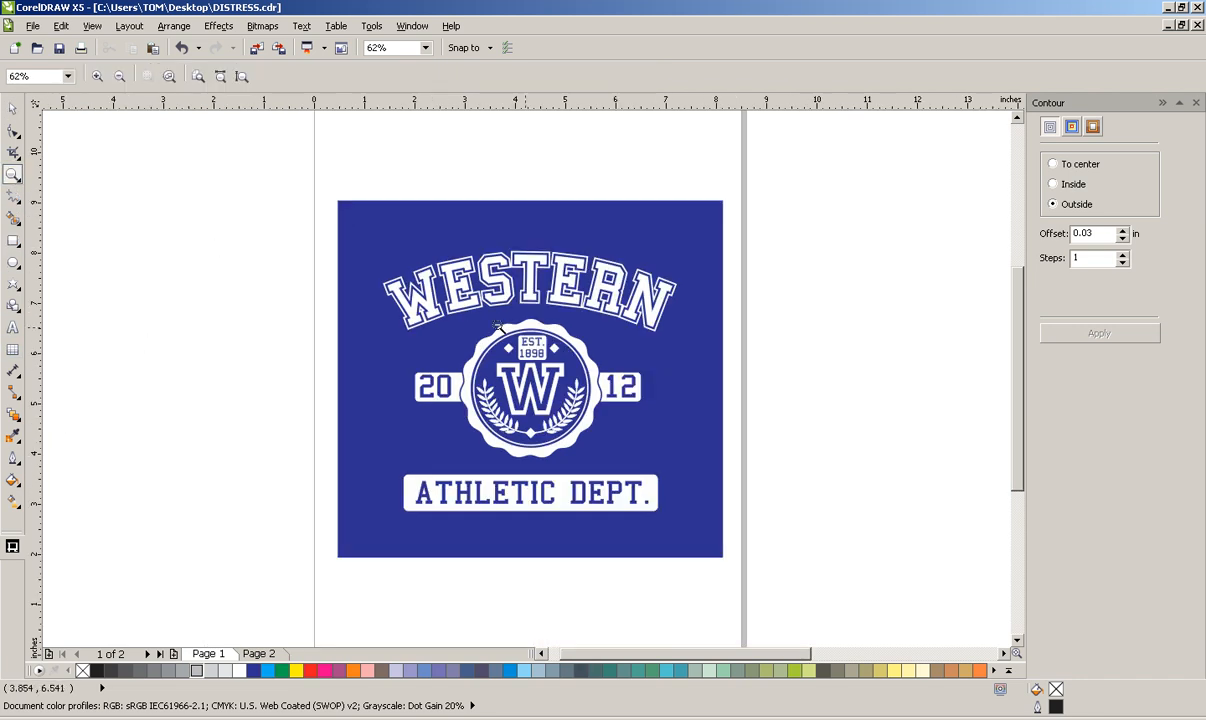
pyautogui.click(12, 109)
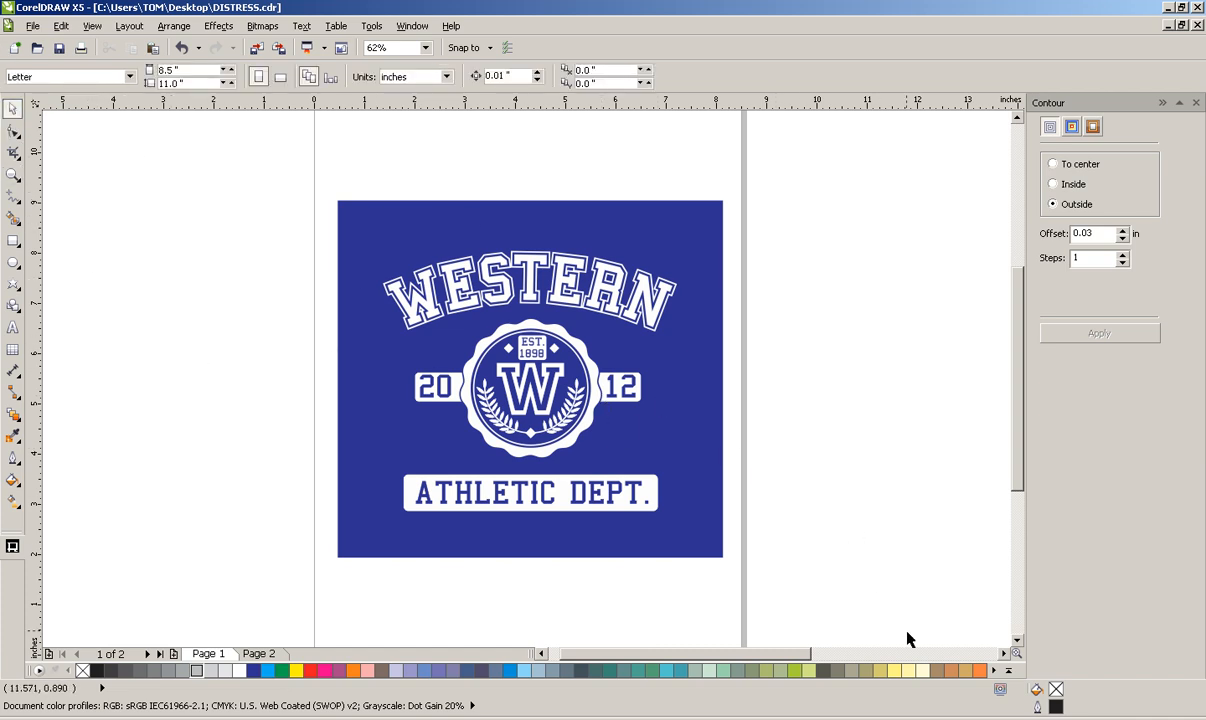
pyautogui.click(1003, 653)
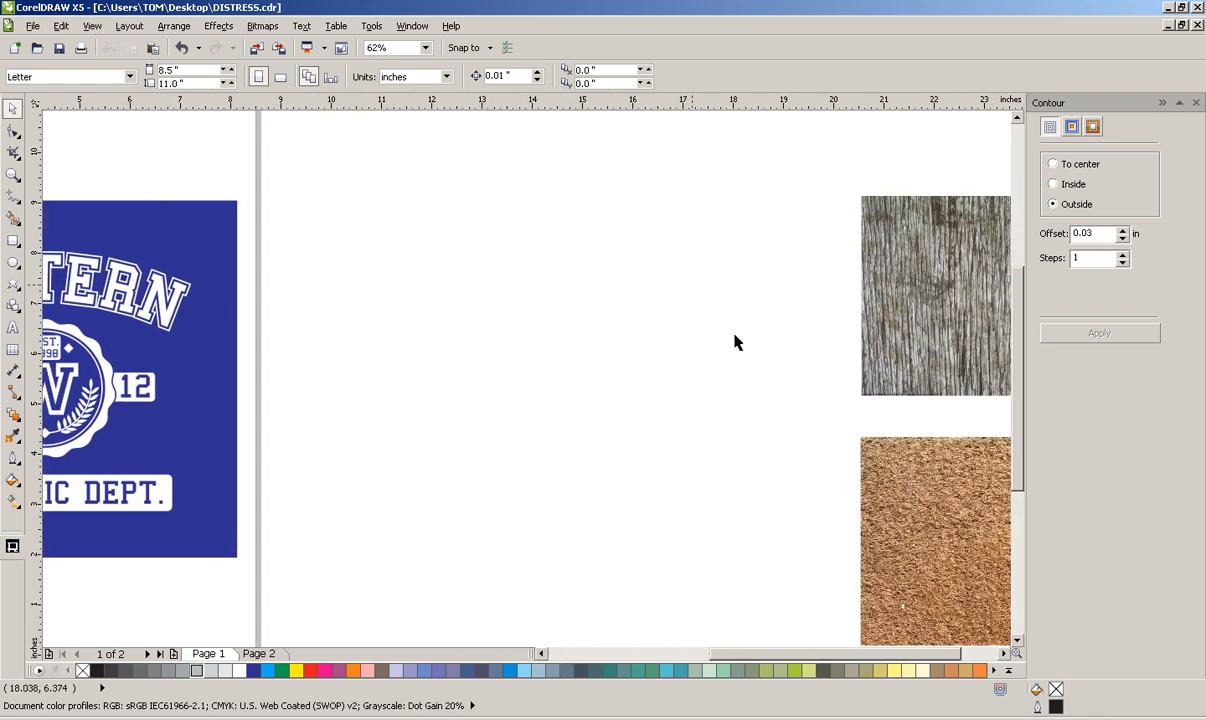
pyautogui.click(862, 242)
pyautogui.moveTo(862, 243); pyautogui.dragTo(392, 209)
pyautogui.moveTo(878, 487); pyautogui.dragTo(377, 416)
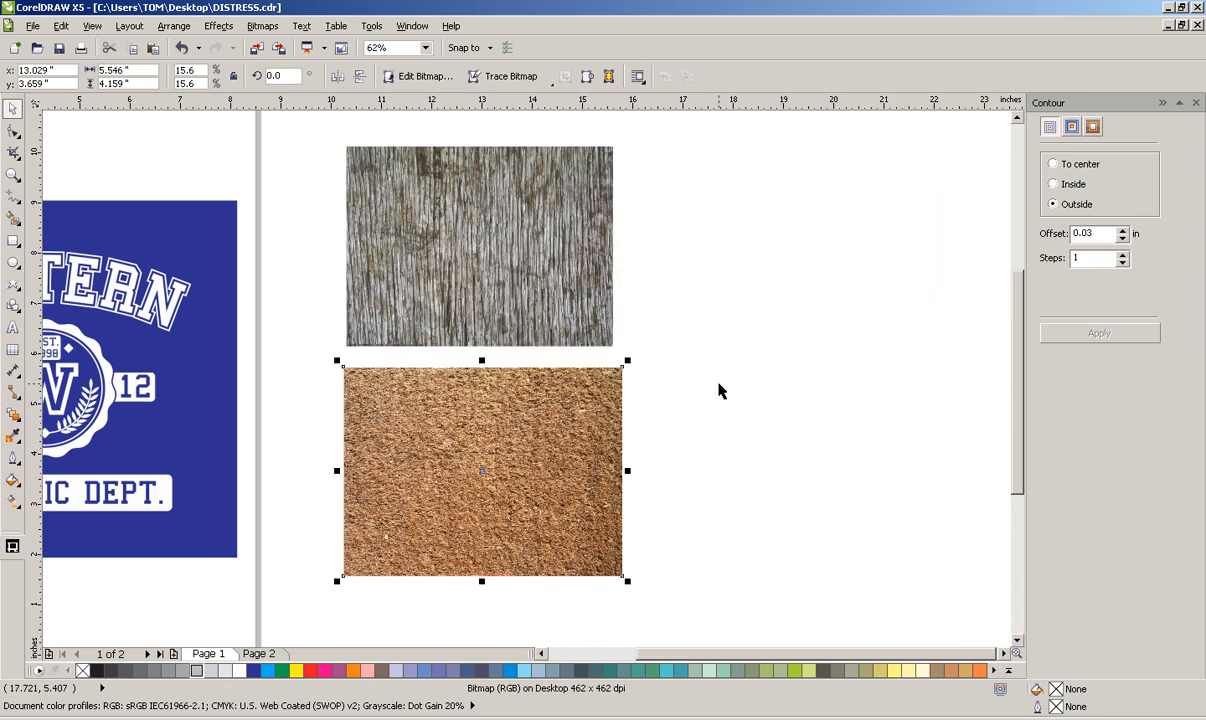
pyautogui.click(718, 390)
pyautogui.click(543, 654)
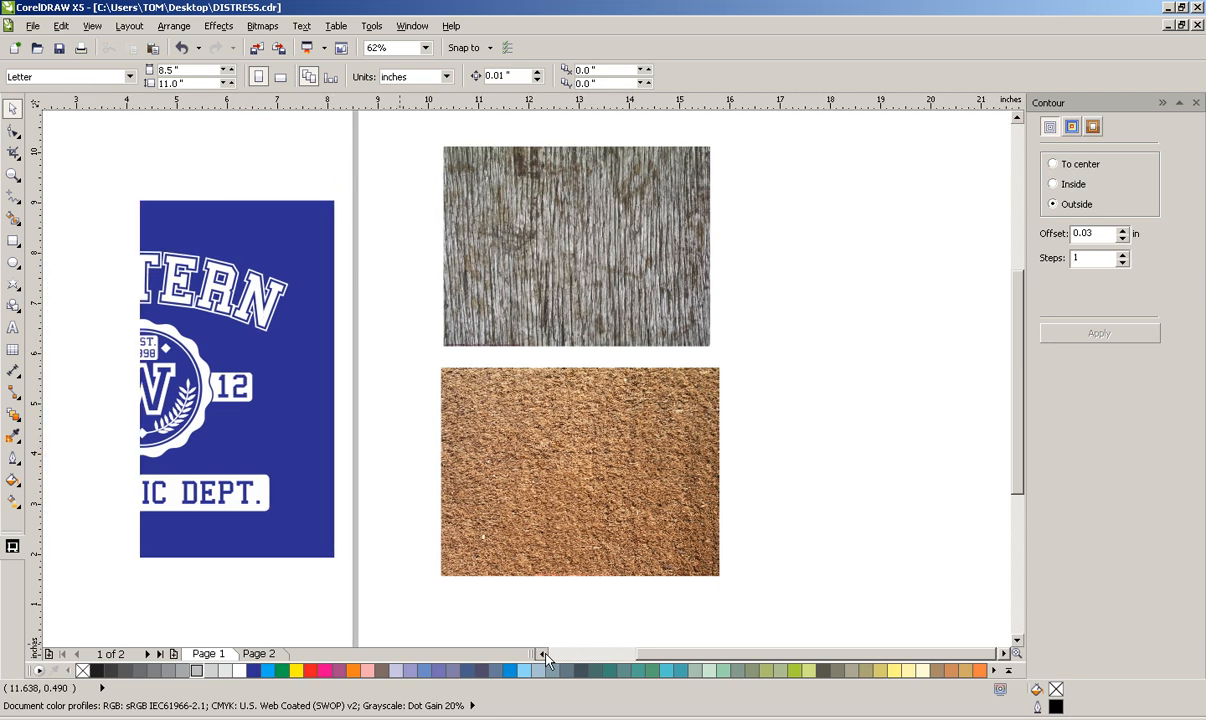
pyautogui.click(543, 654)
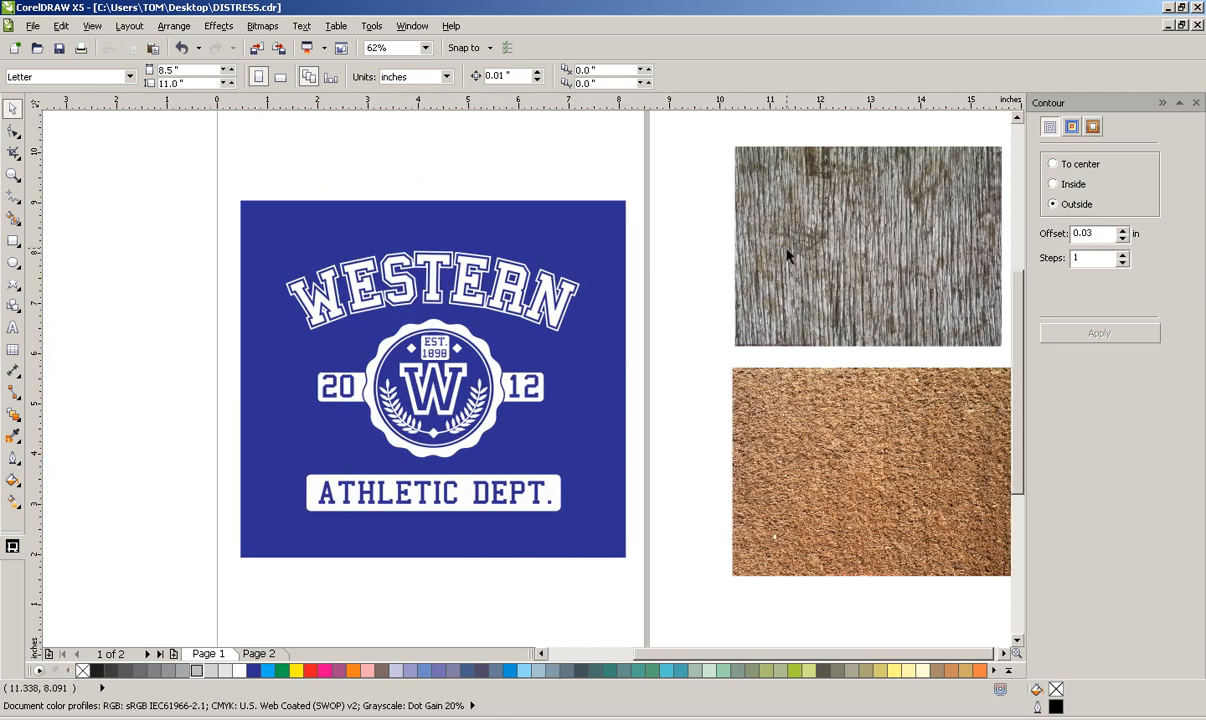
pyautogui.moveTo(829, 264); pyautogui.dragTo(751, 251)
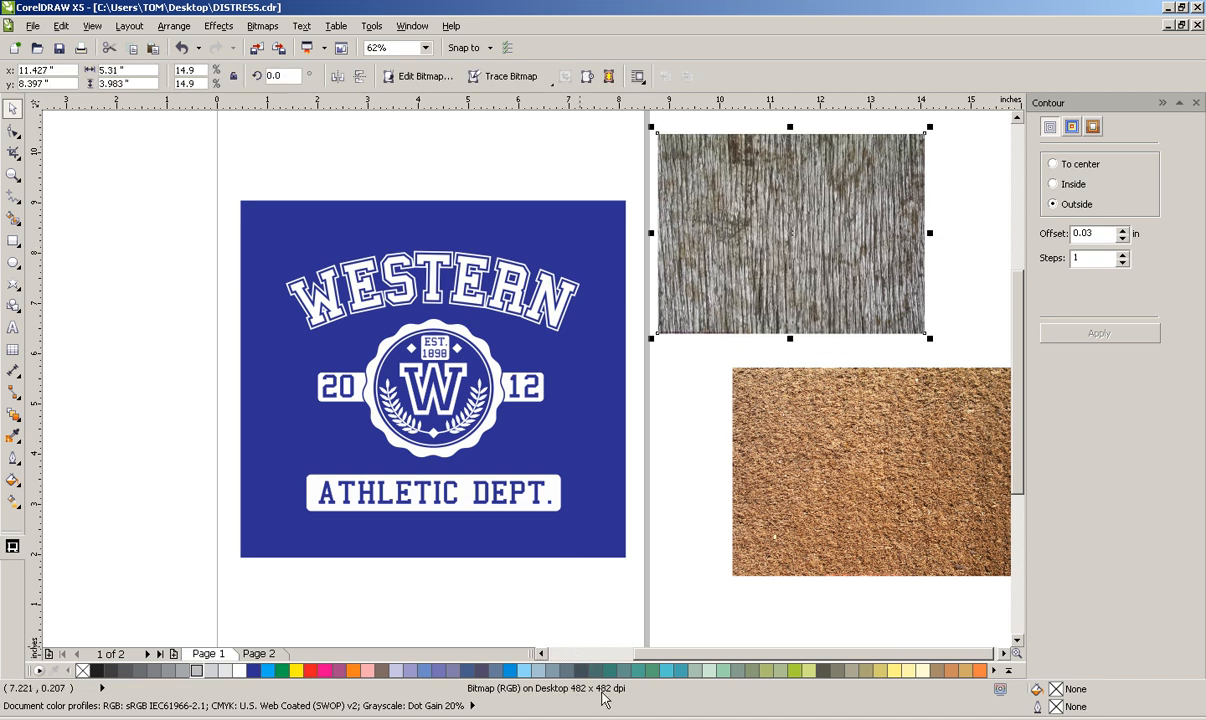
# Step: Convert the wood texture bitmap to grayscale mode
pyautogui.click(13, 174)
pyautogui.moveTo(485, 116); pyautogui.dragTo(958, 368)
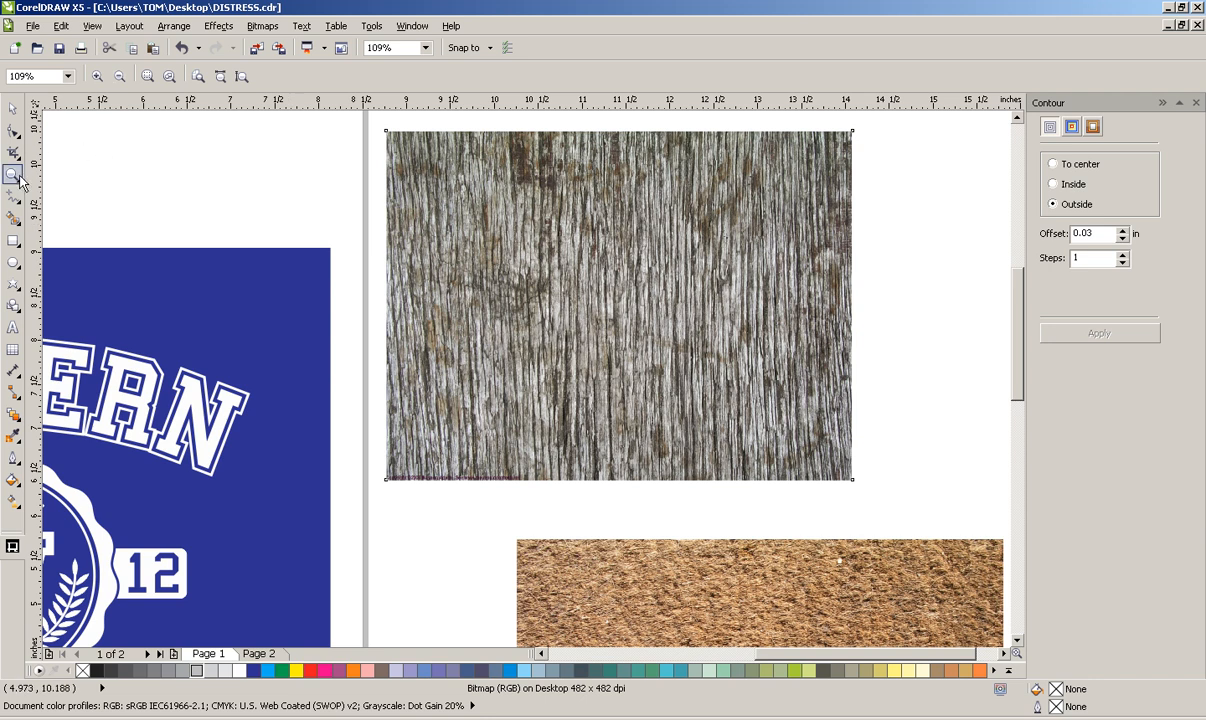
pyautogui.click(13, 108)
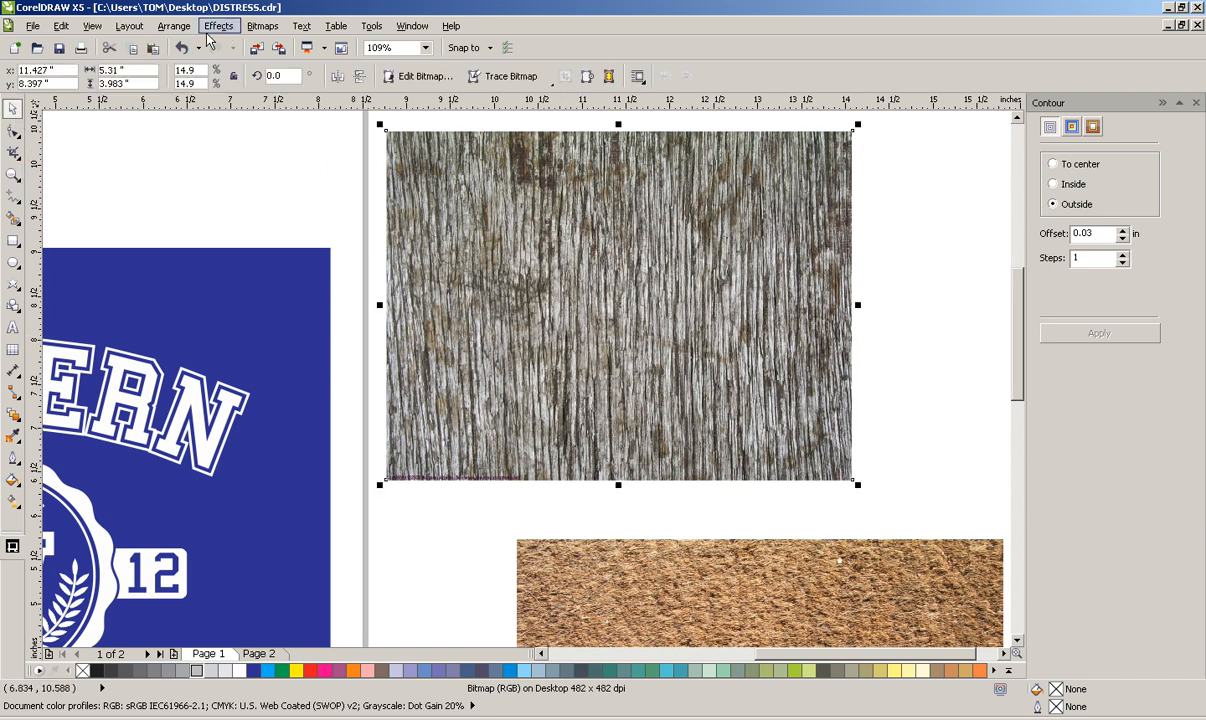
pyautogui.click(245, 30)
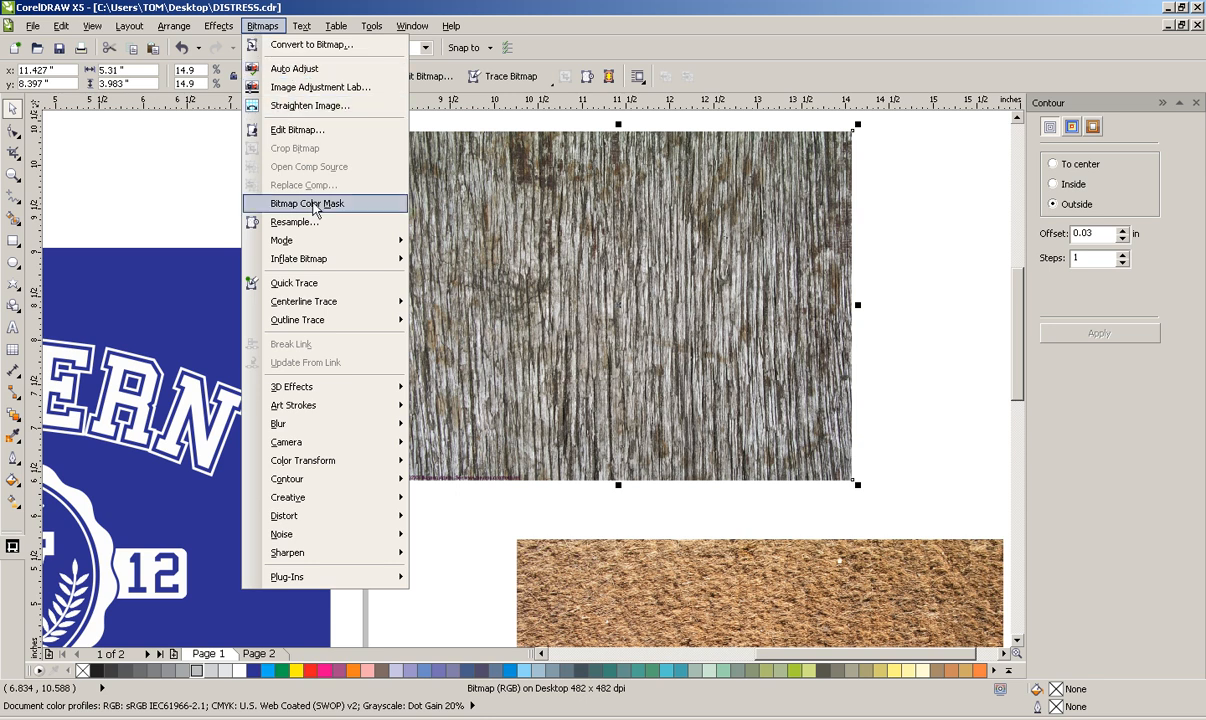
pyautogui.moveTo(315, 243)
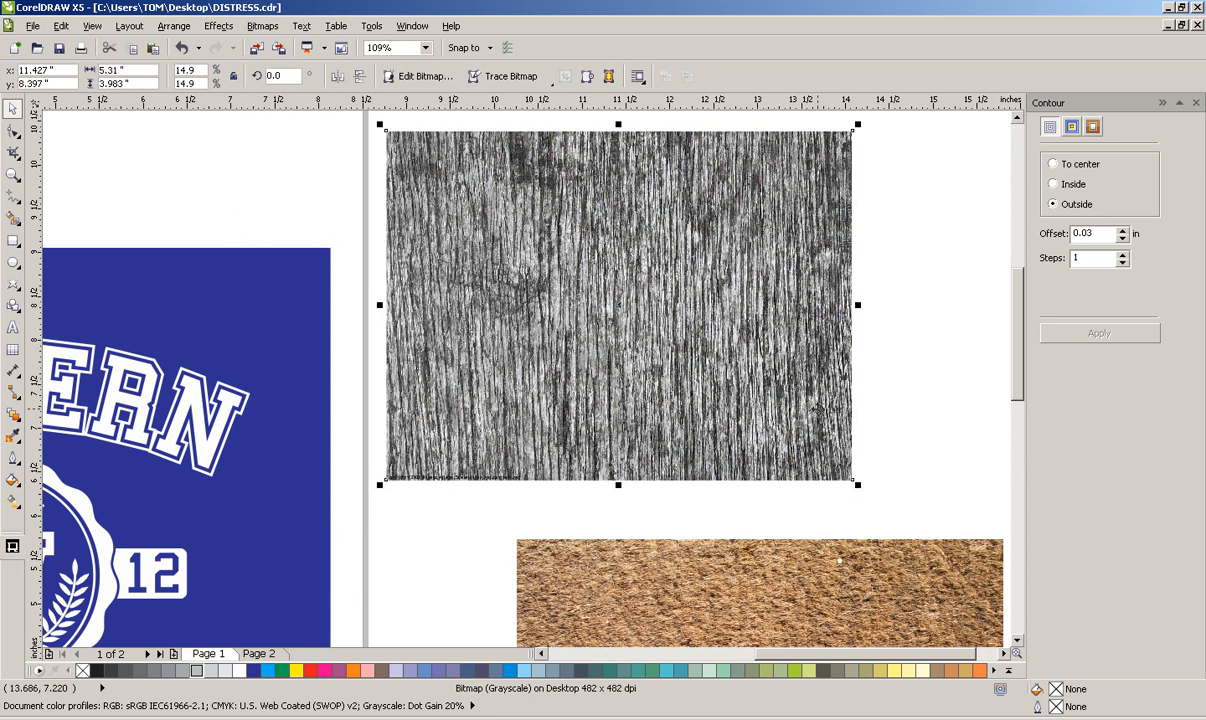
# Step: Steepen the wood bitmap's tone curve with a low shadow point and a point at X 68, Y 127, and preview it
pyautogui.click(218, 25)
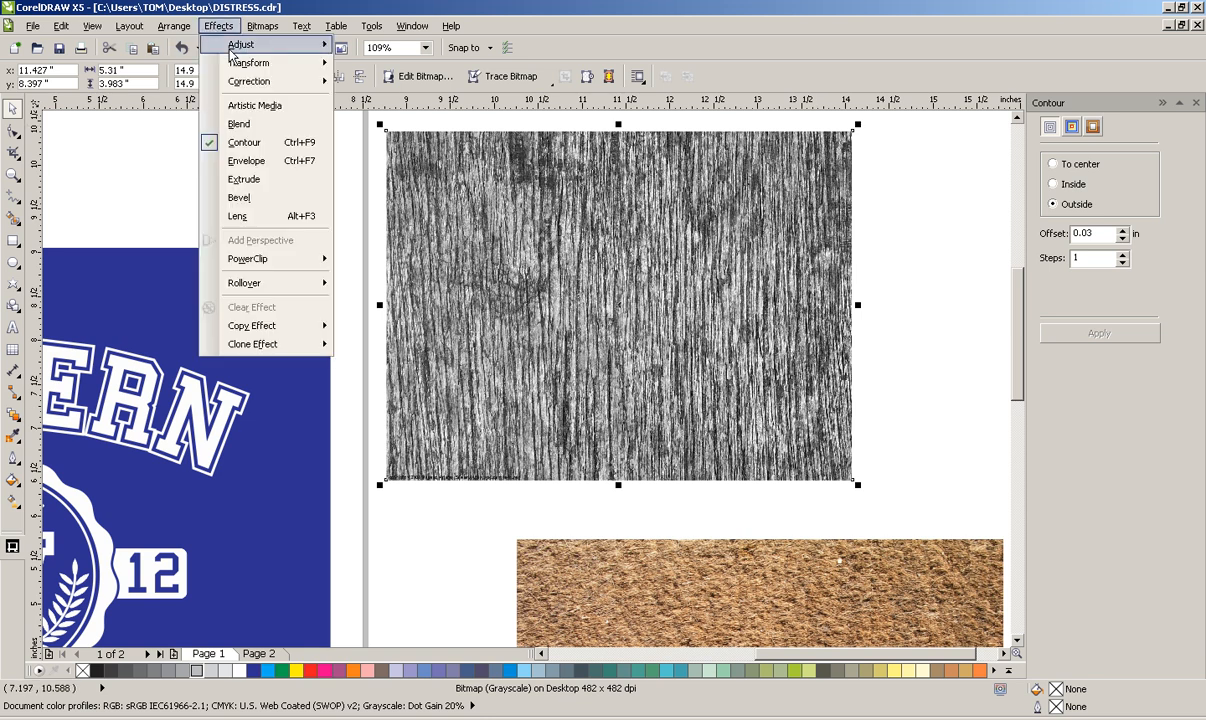
pyautogui.moveTo(255, 45)
pyautogui.click(447, 104)
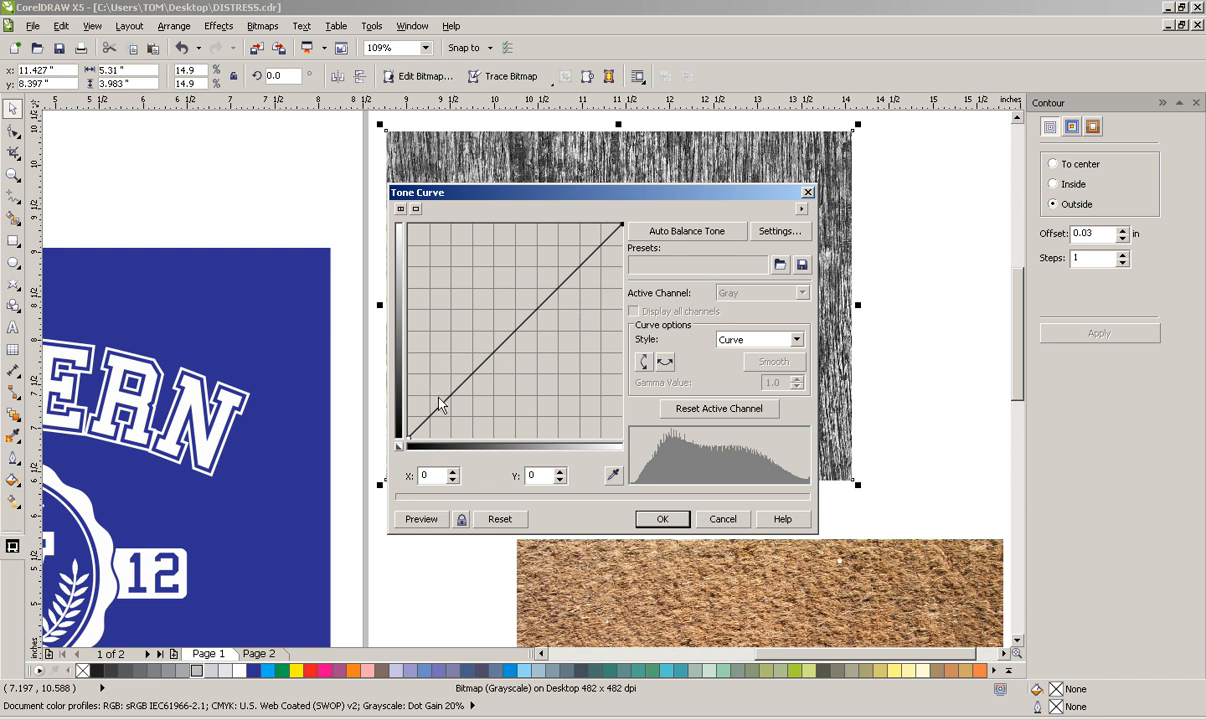
pyautogui.moveTo(439, 403); pyautogui.dragTo(436, 429)
pyautogui.moveTo(517, 370); pyautogui.dragTo(465, 331)
pyautogui.click(422, 519)
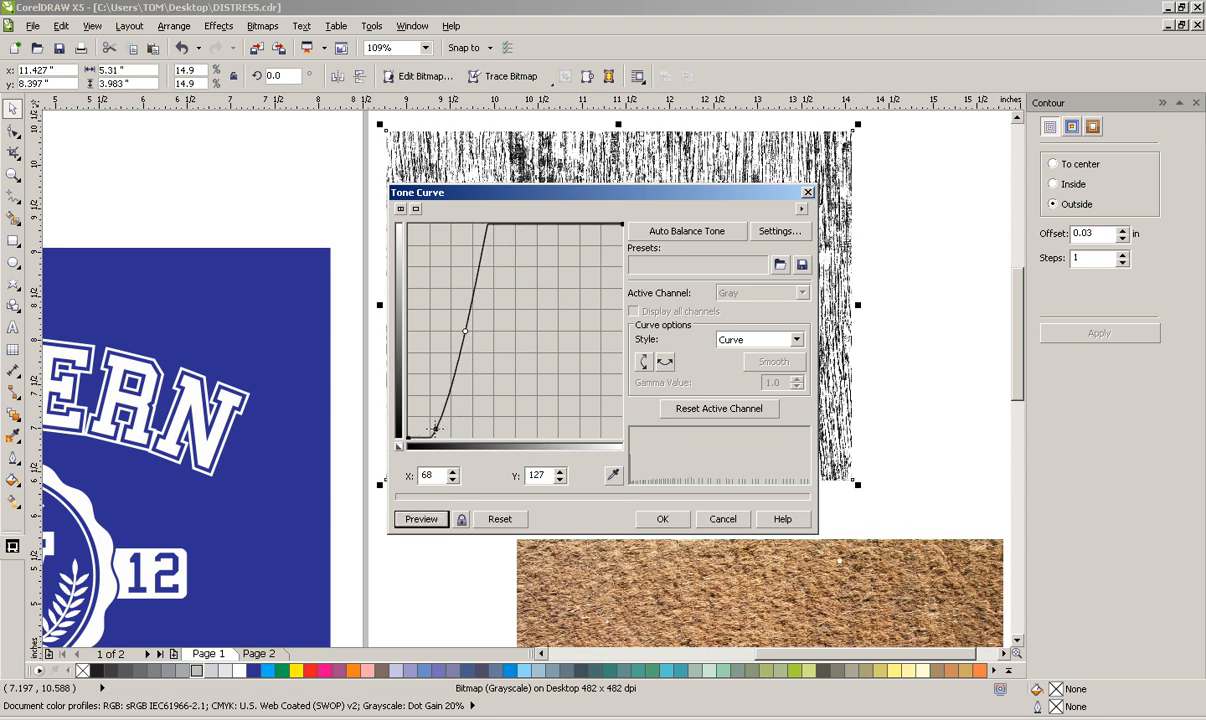
# Step: Move the tone curve points to X 19, Y 6 and X 44, Y 141, preview the result and apply the adjustment
pyautogui.moveTo(435, 428); pyautogui.dragTo(424, 433)
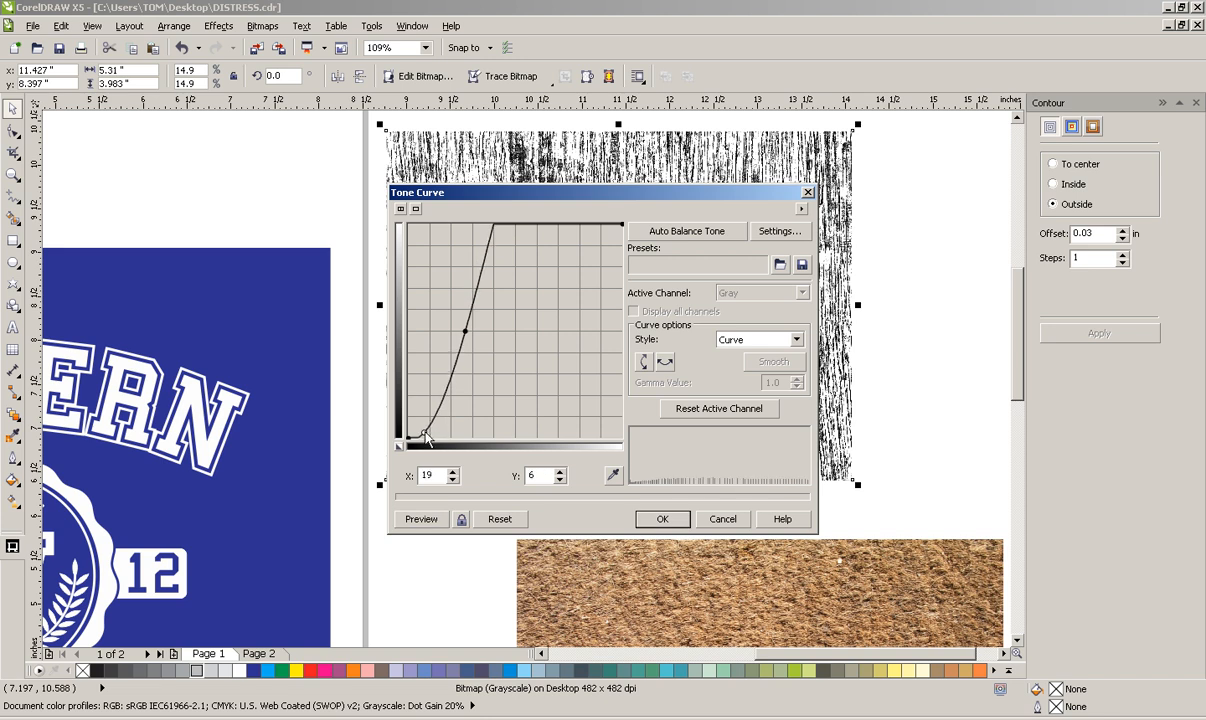
pyautogui.moveTo(465, 331); pyautogui.dragTo(445, 320)
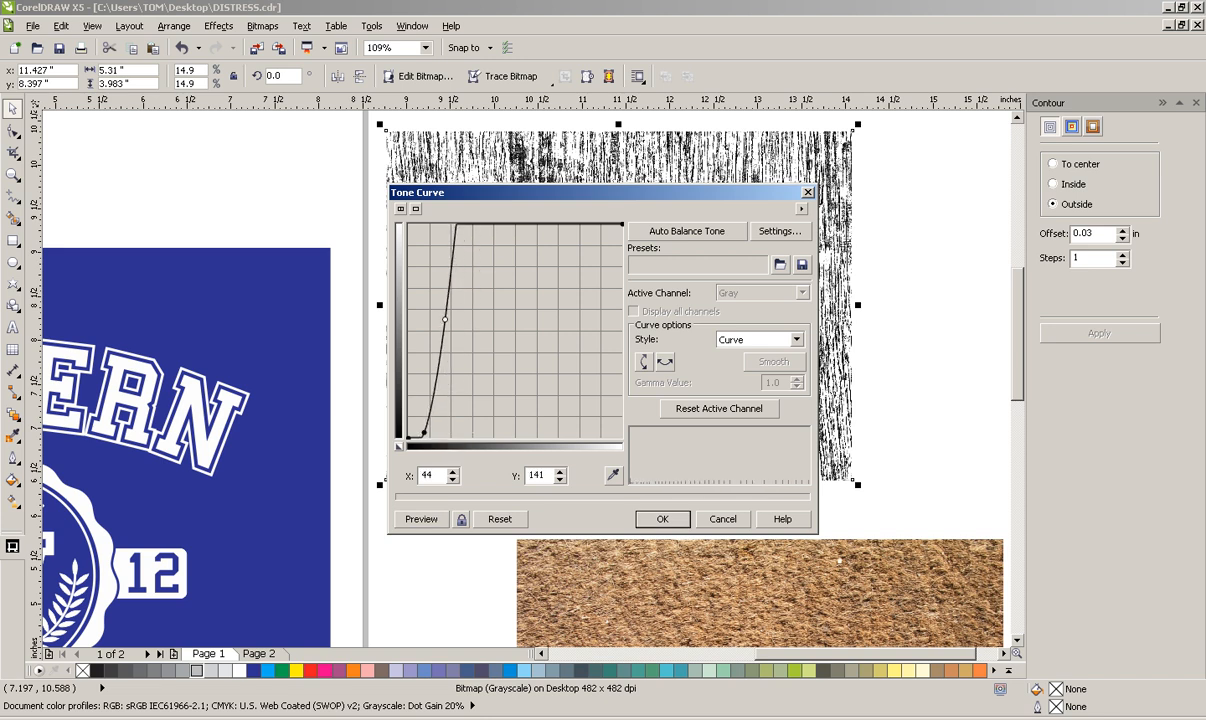
pyautogui.click(426, 519)
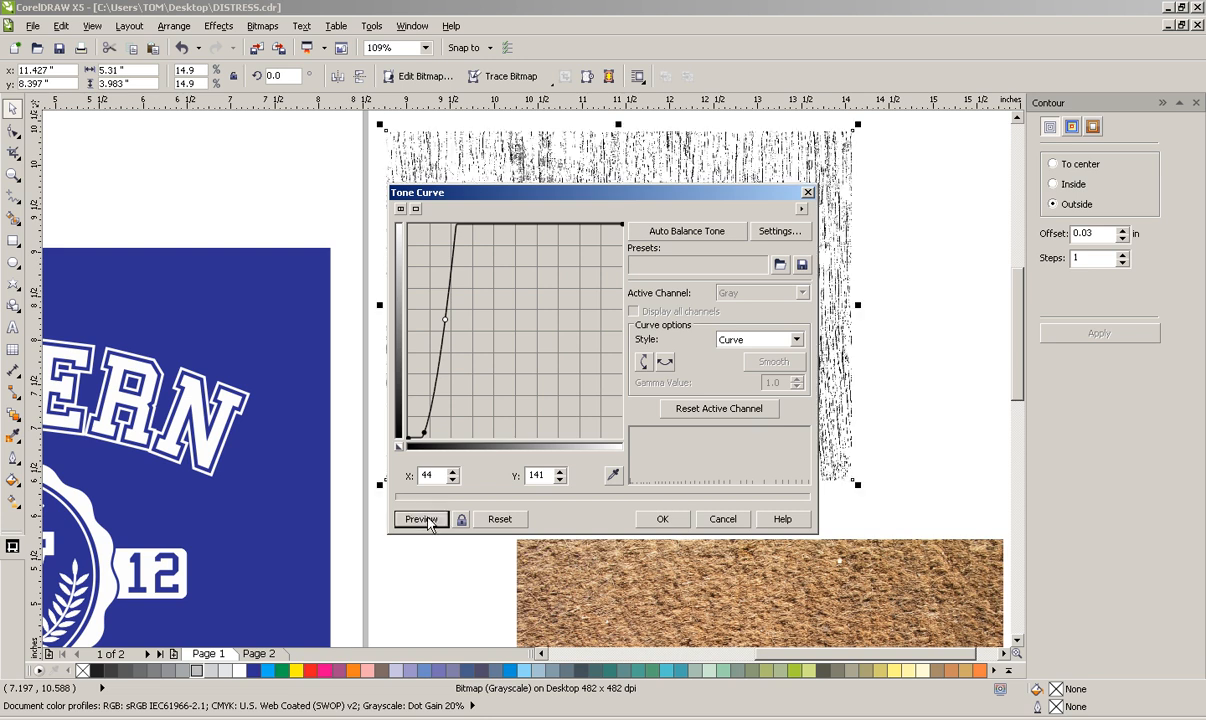
pyautogui.moveTo(684, 198); pyautogui.dragTo(653, 188)
pyautogui.click(634, 513)
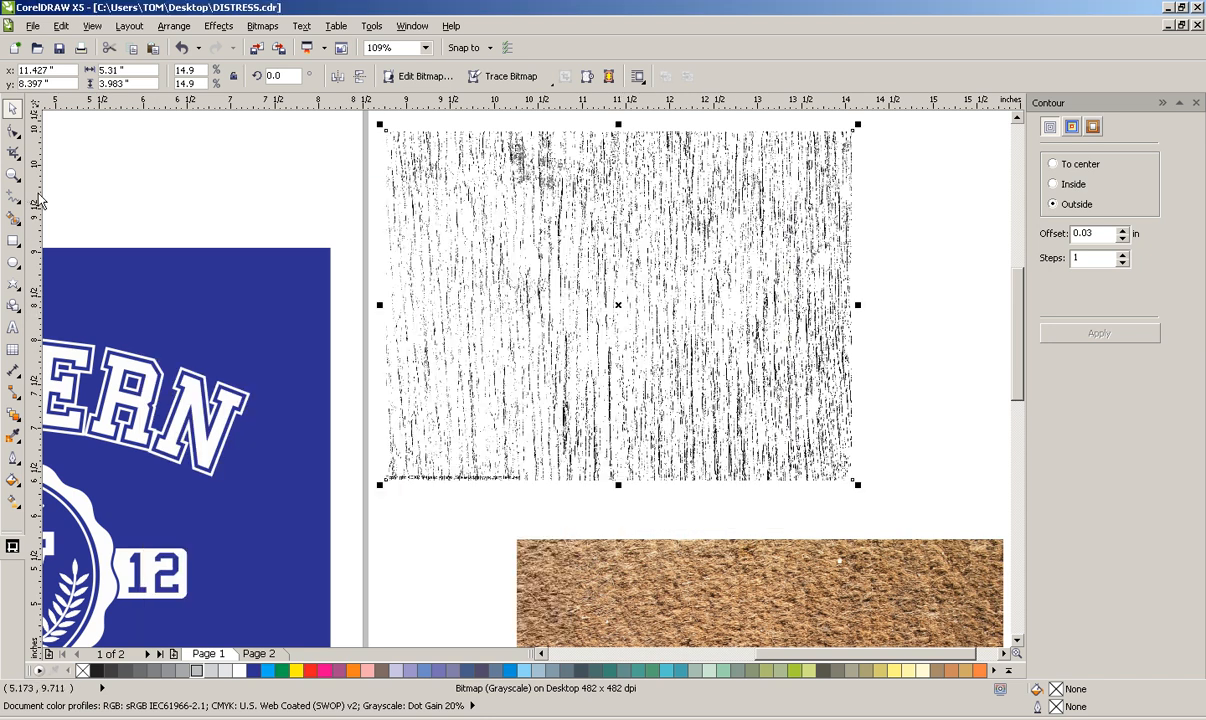
# Step: Start a black-and-white (1-bit) conversion of the wood texture bitmap using the Line Art conversion method
pyautogui.click(13, 174)
pyautogui.moveTo(628, 176); pyautogui.dragTo(820, 380)
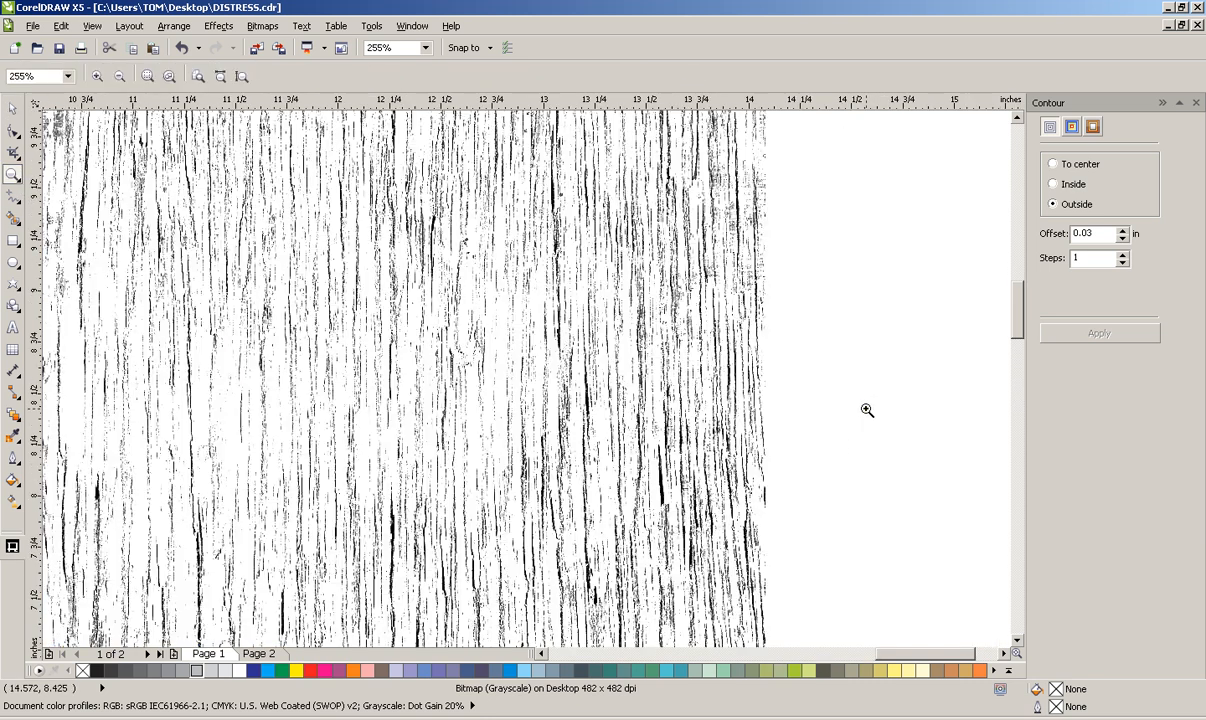
pyautogui.click(428, 290)
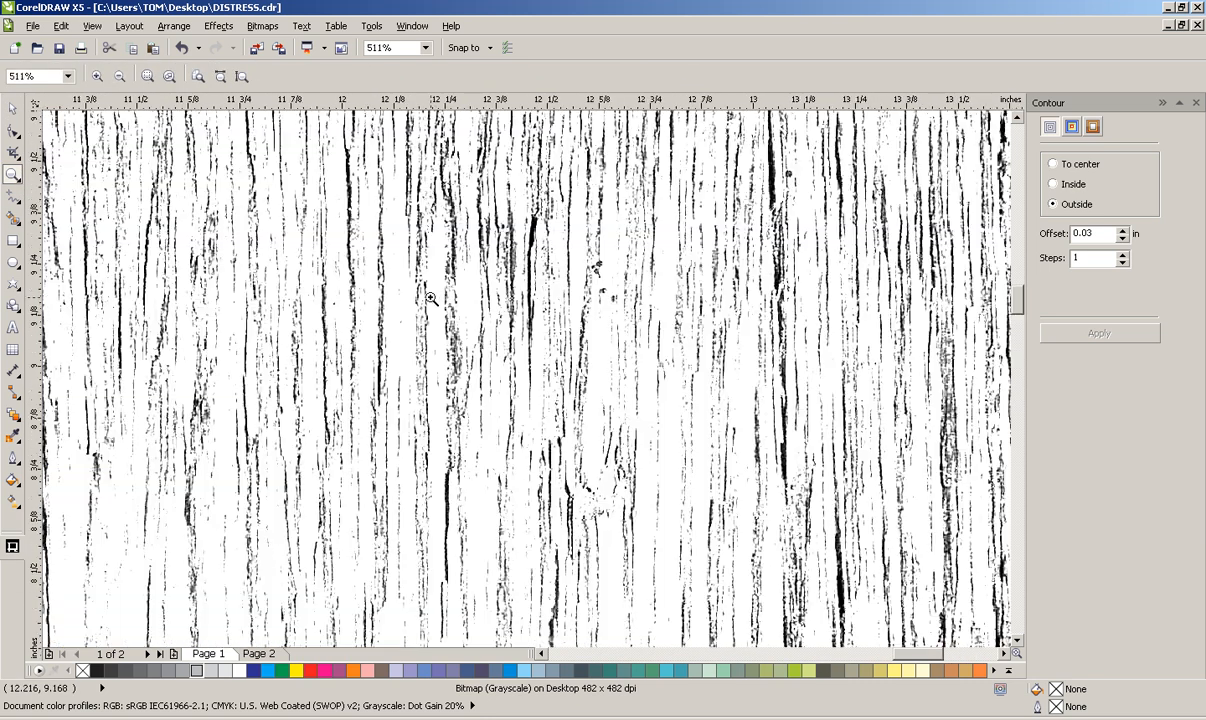
pyautogui.rightClick(366, 291)
pyautogui.rightClick(366, 291)
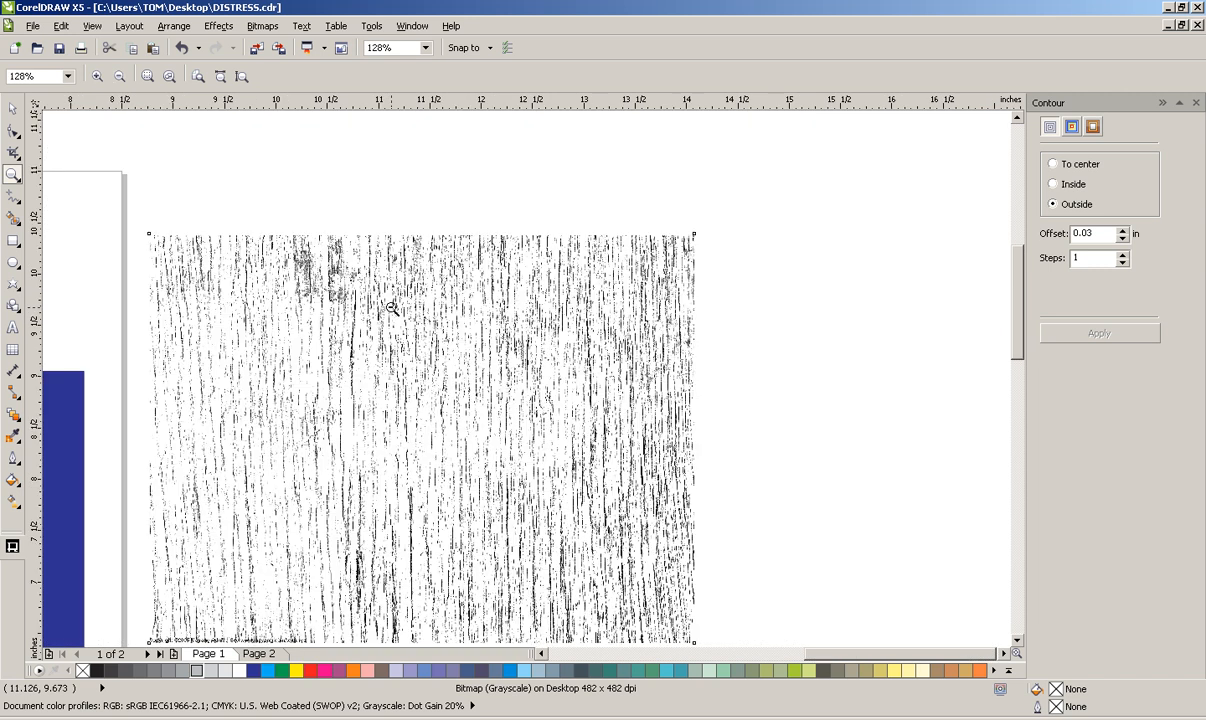
pyautogui.click(12, 107)
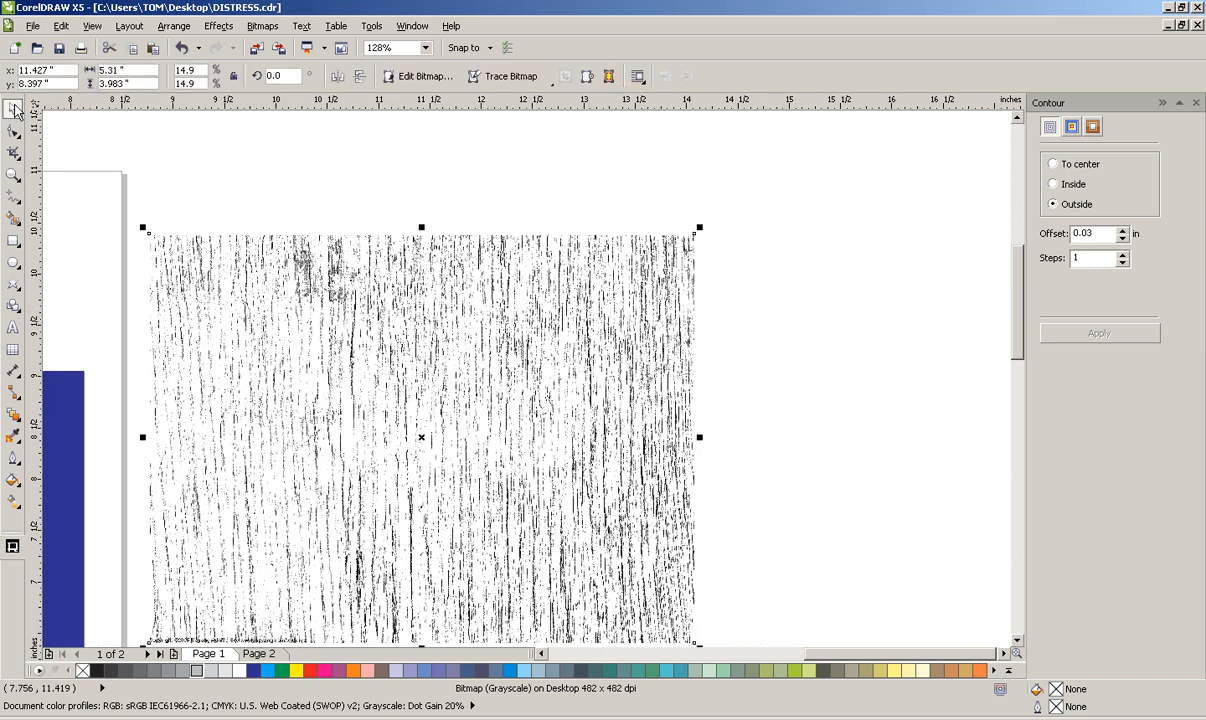
pyautogui.click(262, 26)
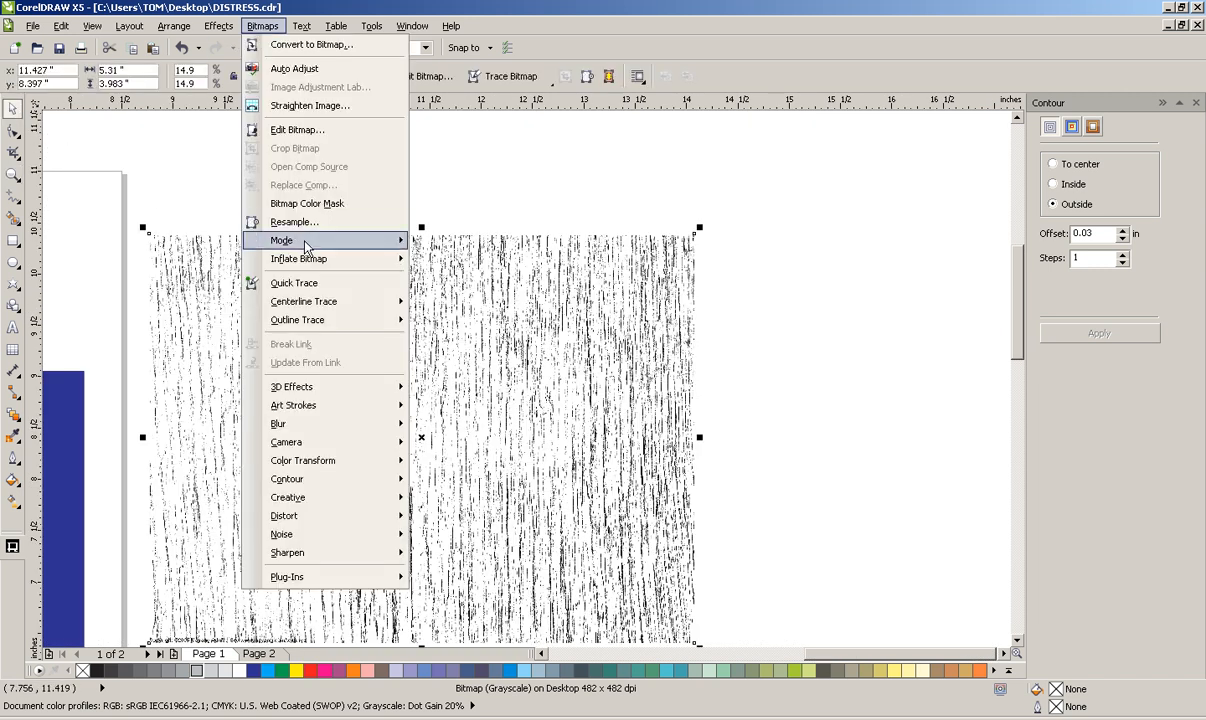
pyautogui.moveTo(291, 240)
pyautogui.click(470, 242)
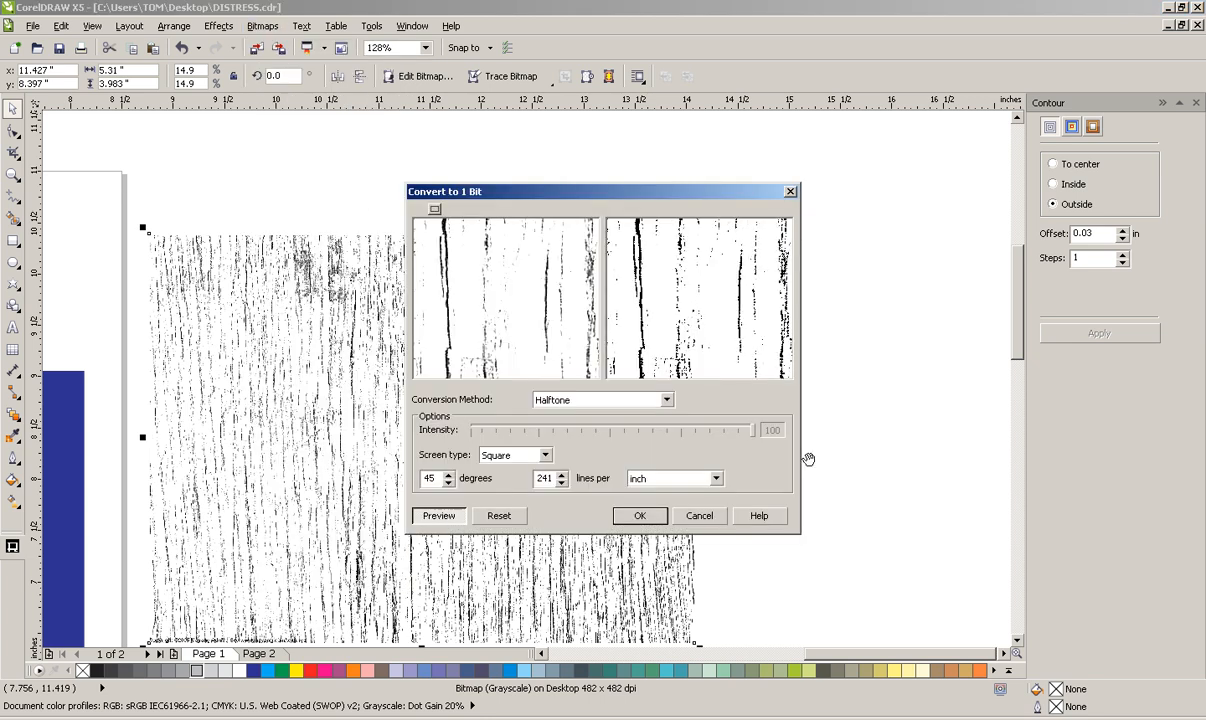
pyautogui.click(595, 402)
pyautogui.click(594, 414)
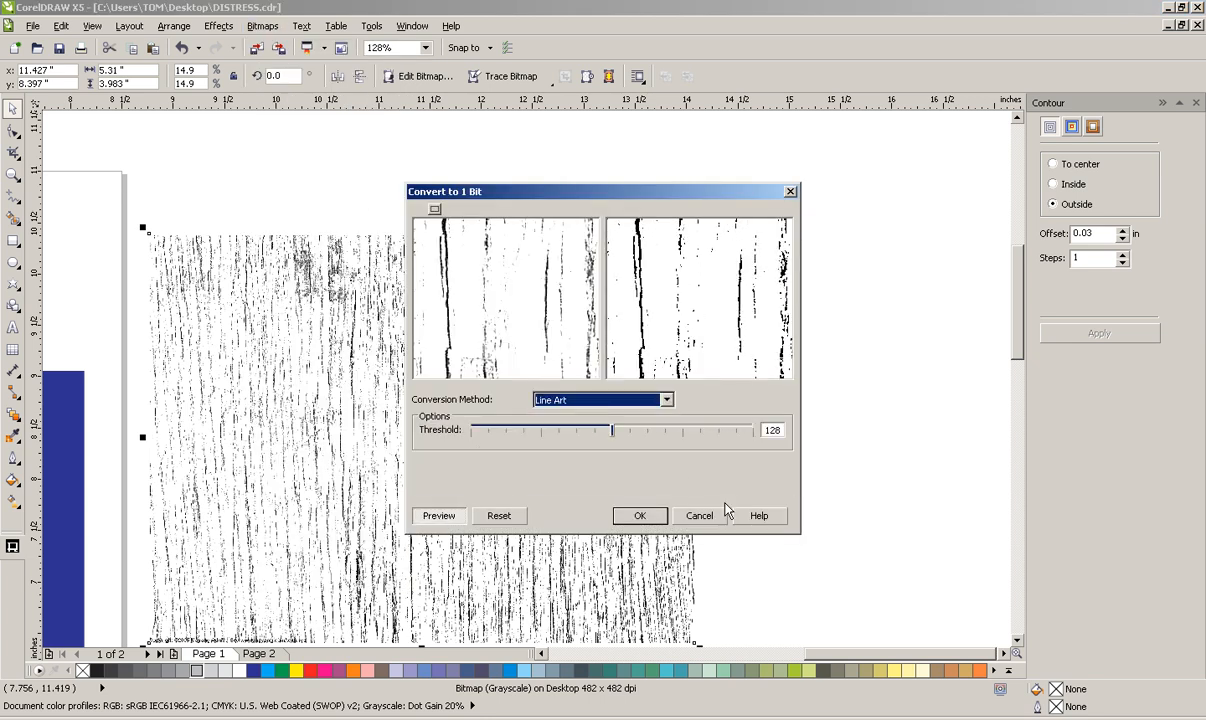
# Step: Set the line art threshold to 160 and apply the 1-bit conversion to the wood bitmap
pyautogui.moveTo(667, 369); pyautogui.dragTo(528, 315)
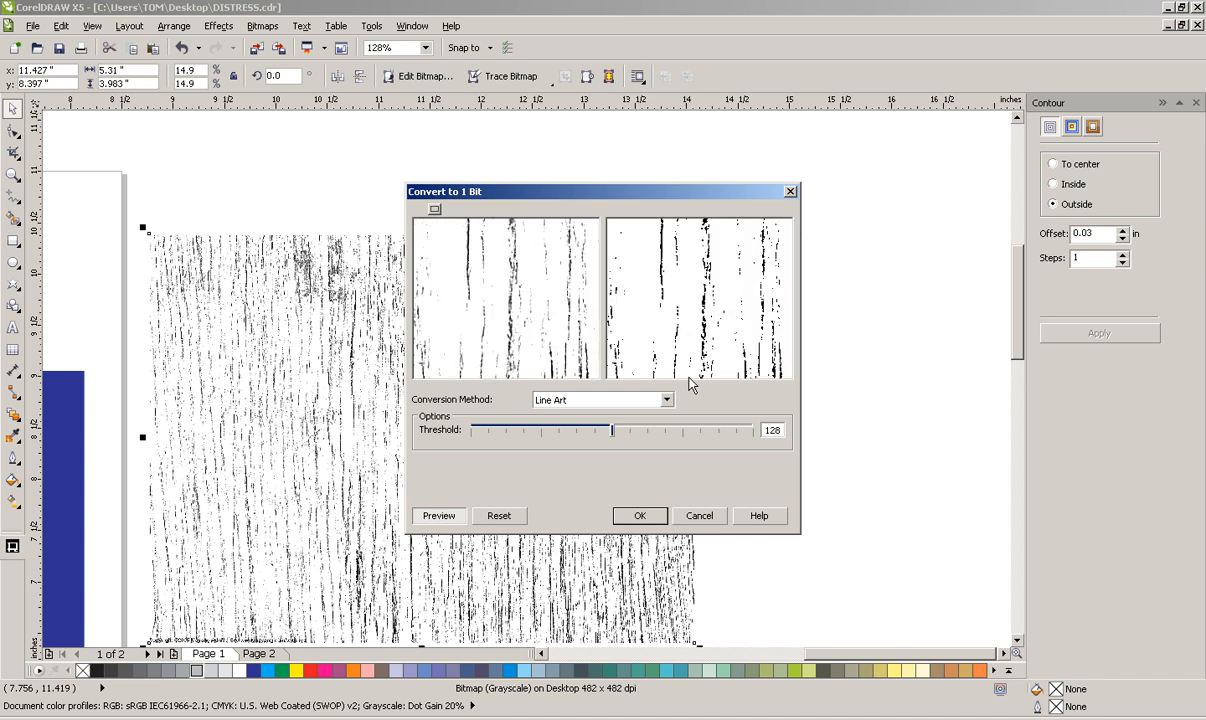
pyautogui.moveTo(613, 433)
pyautogui.mouseDown()
pyautogui.moveTo(661, 437)
pyautogui.moveTo(570, 435)
pyautogui.moveTo(595, 433)
pyautogui.mouseUp()
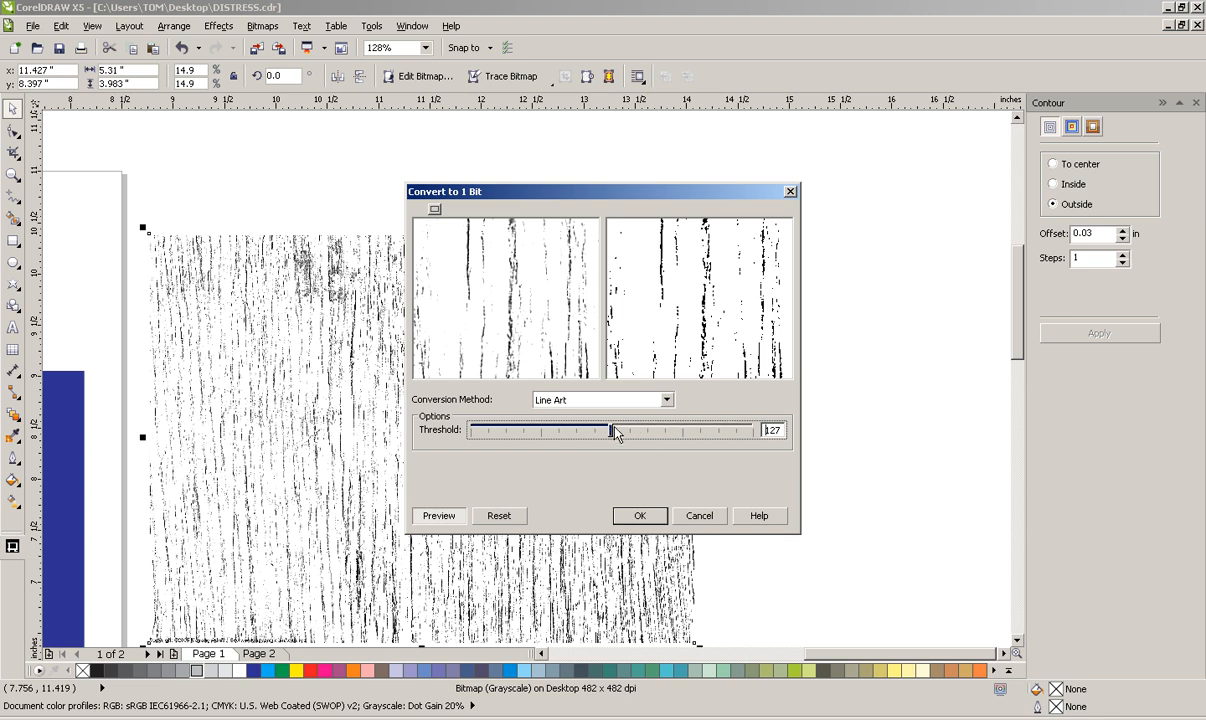
pyautogui.moveTo(611, 435); pyautogui.dragTo(650, 440)
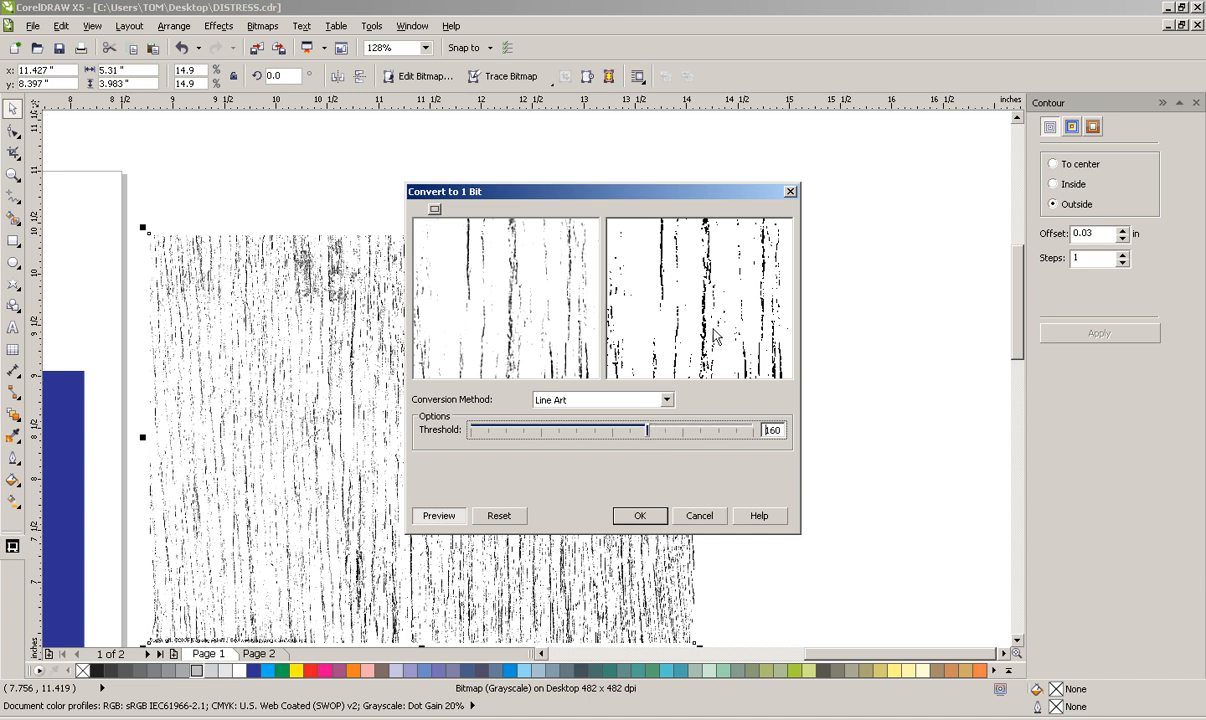
pyautogui.click(645, 514)
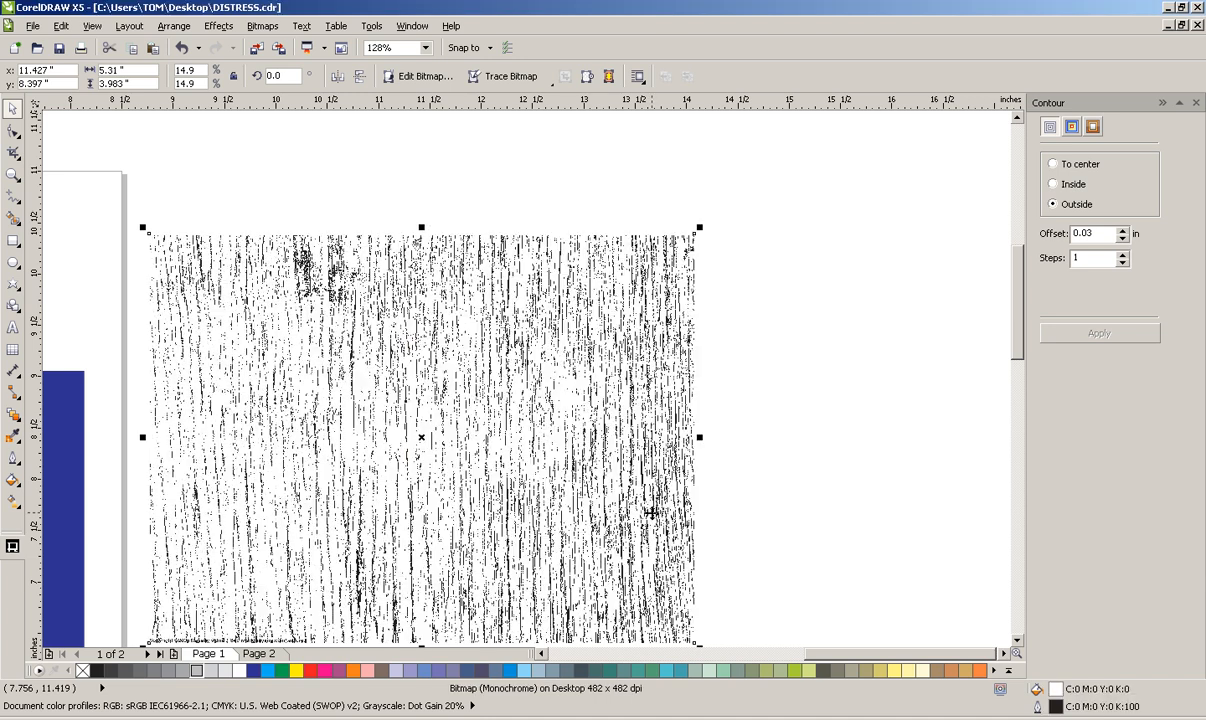
# Step: Remove the monochrome wood bitmap's white background and color its grain dark blue to match the artwork's backdrop
pyautogui.rightClick(85, 672)
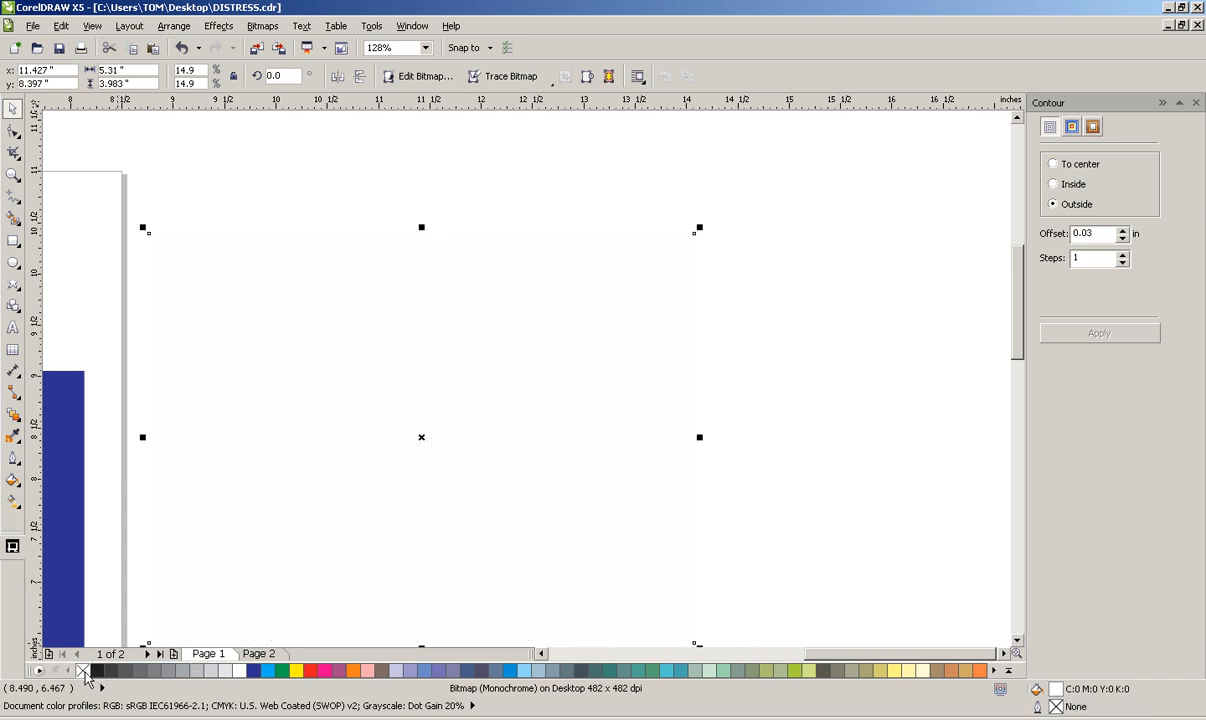
pyautogui.click(84, 672)
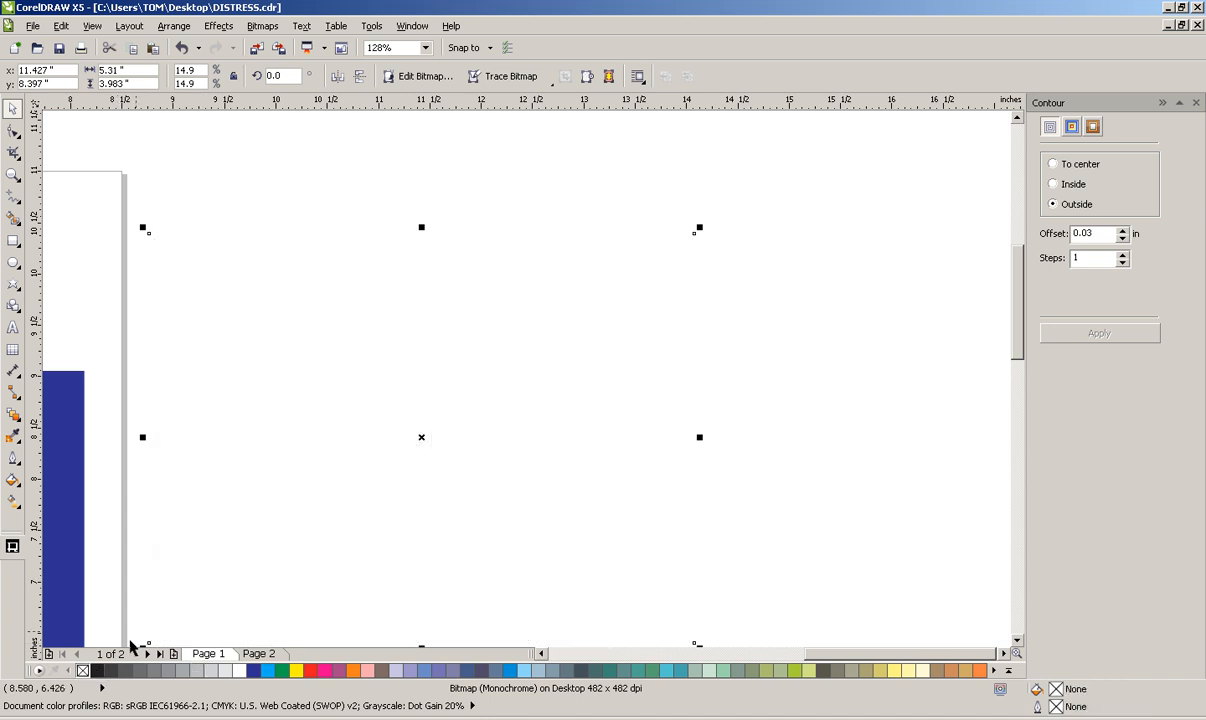
pyautogui.rightClick(254, 671)
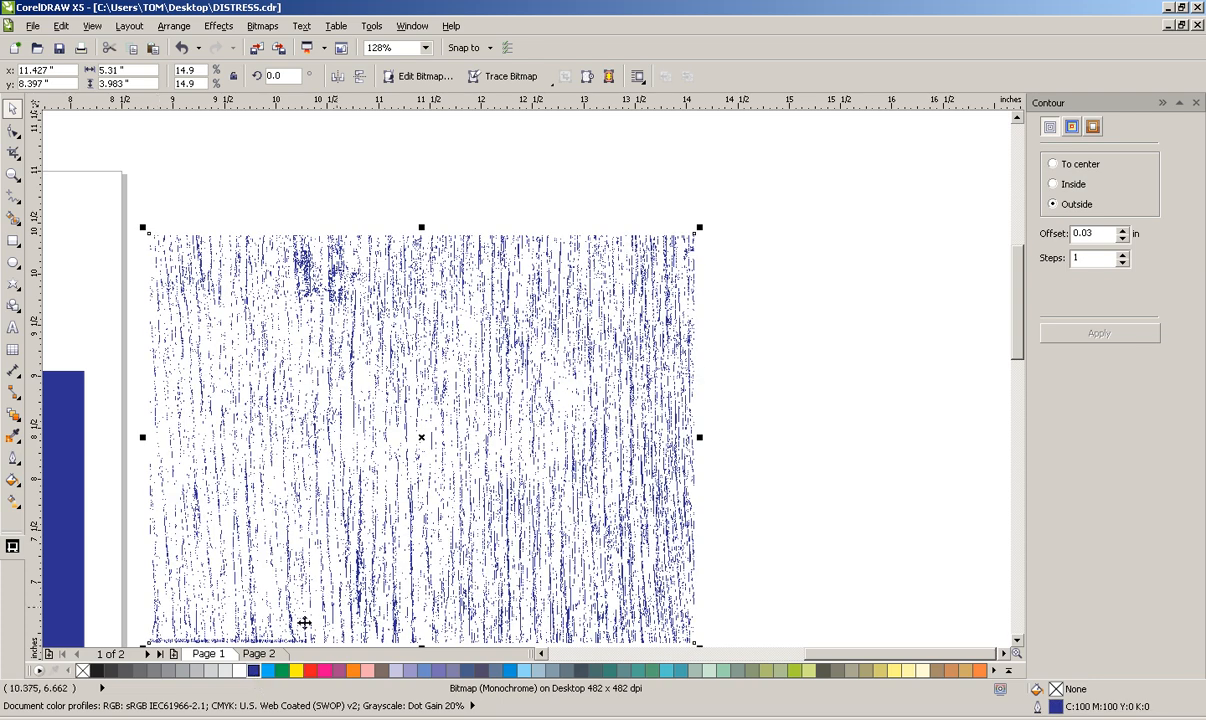
# Step: Move the blue wood texture onto the page so it overlaps the WESTERN lettering
pyautogui.click(541, 654)
pyautogui.click(541, 654)
pyautogui.click(541, 654)
pyautogui.click(541, 654)
pyautogui.click(541, 654)
pyautogui.moveTo(786, 393); pyautogui.dragTo(278, 316)
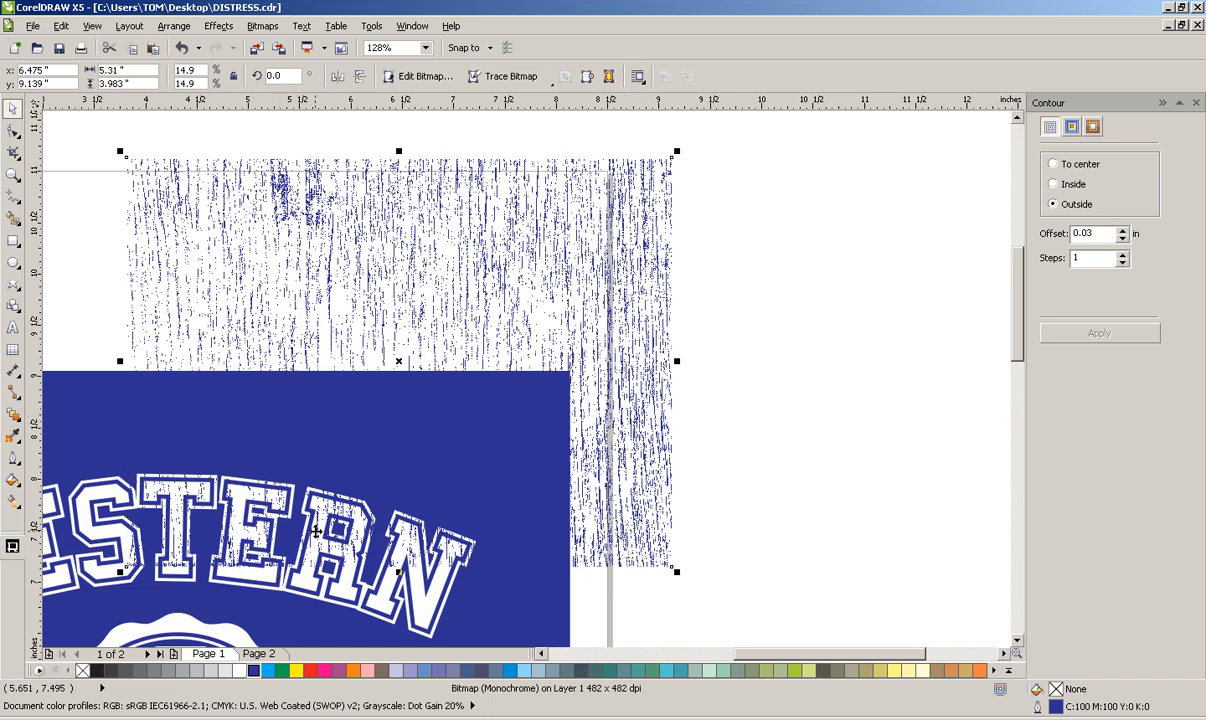
# Step: Reposition the wood texture and stretch it to about 6.35 by 5.65 inches so it covers all the white artwork, then deselect it
pyautogui.click(13, 174)
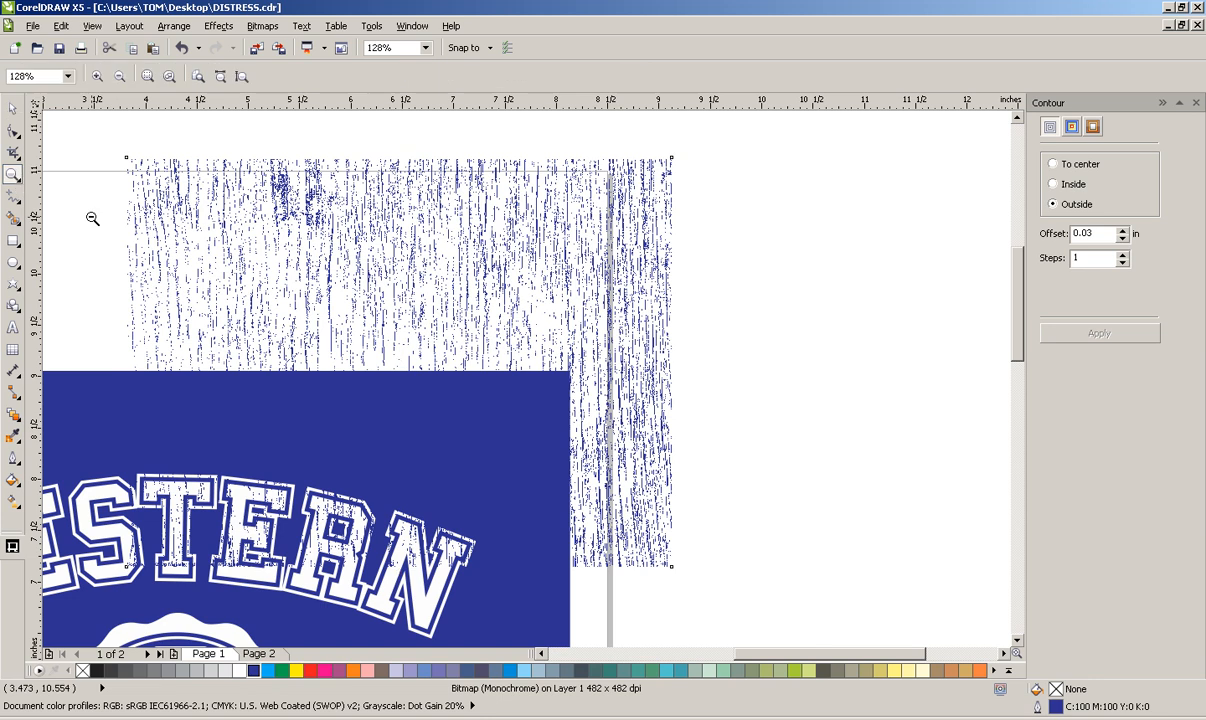
pyautogui.rightClick(88, 210)
pyautogui.scroll(-2, 560, 630)
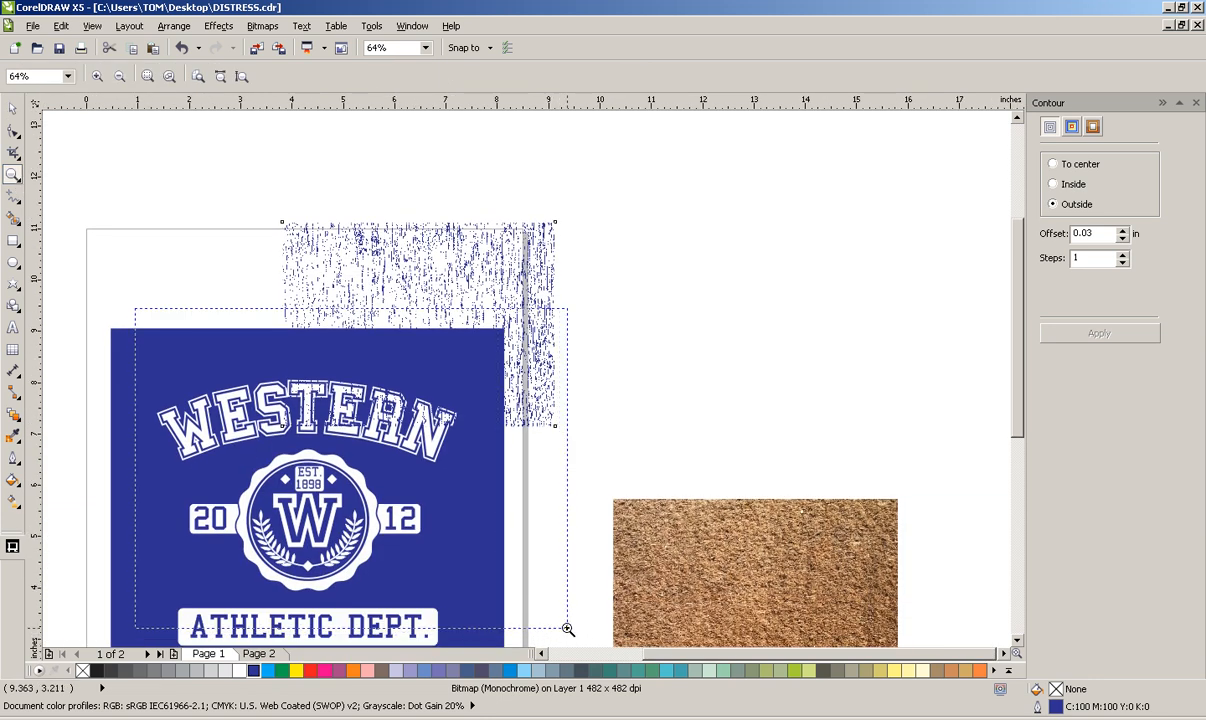
pyautogui.moveTo(134, 263); pyautogui.dragTo(560, 638)
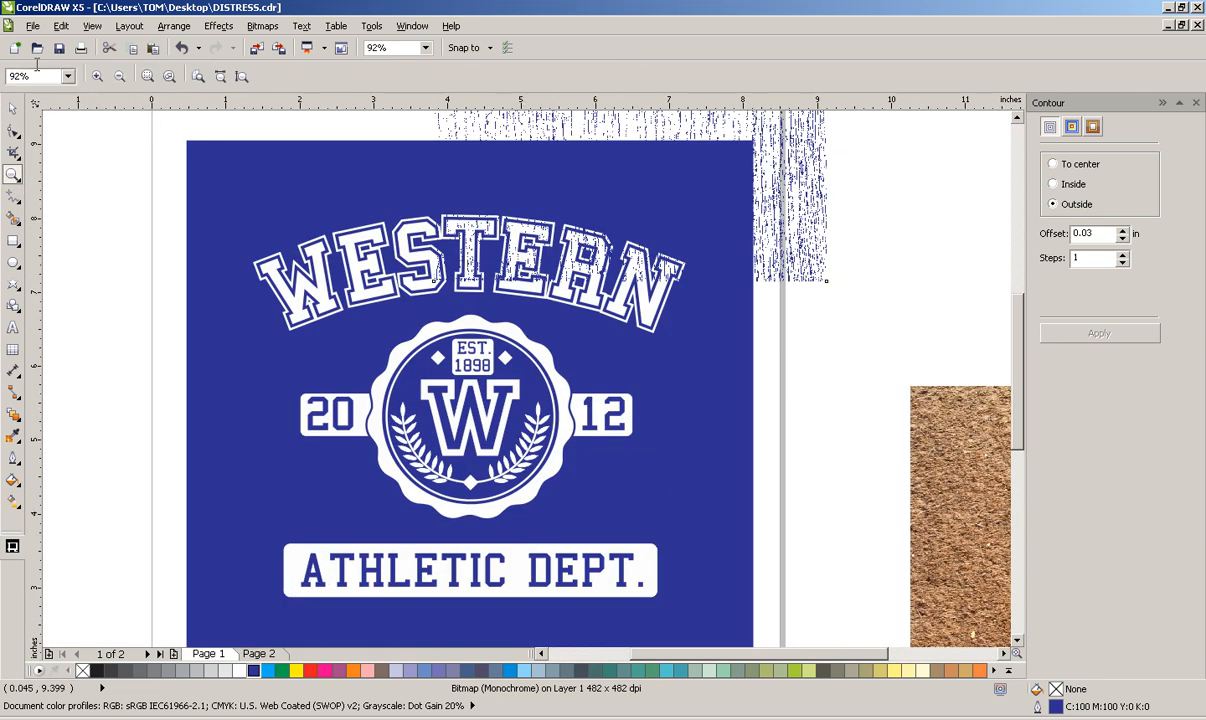
pyautogui.click(13, 107)
pyautogui.moveTo(792, 216); pyautogui.dragTo(702, 339)
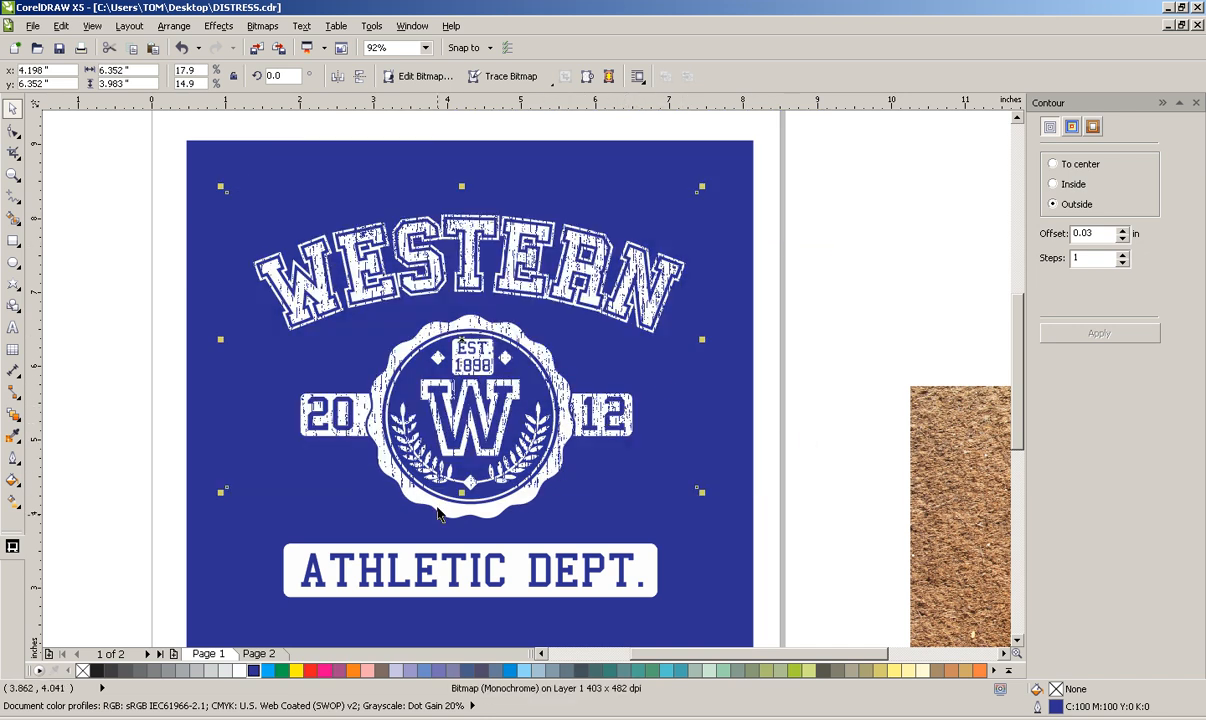
pyautogui.moveTo(461, 493); pyautogui.dragTo(559, 625)
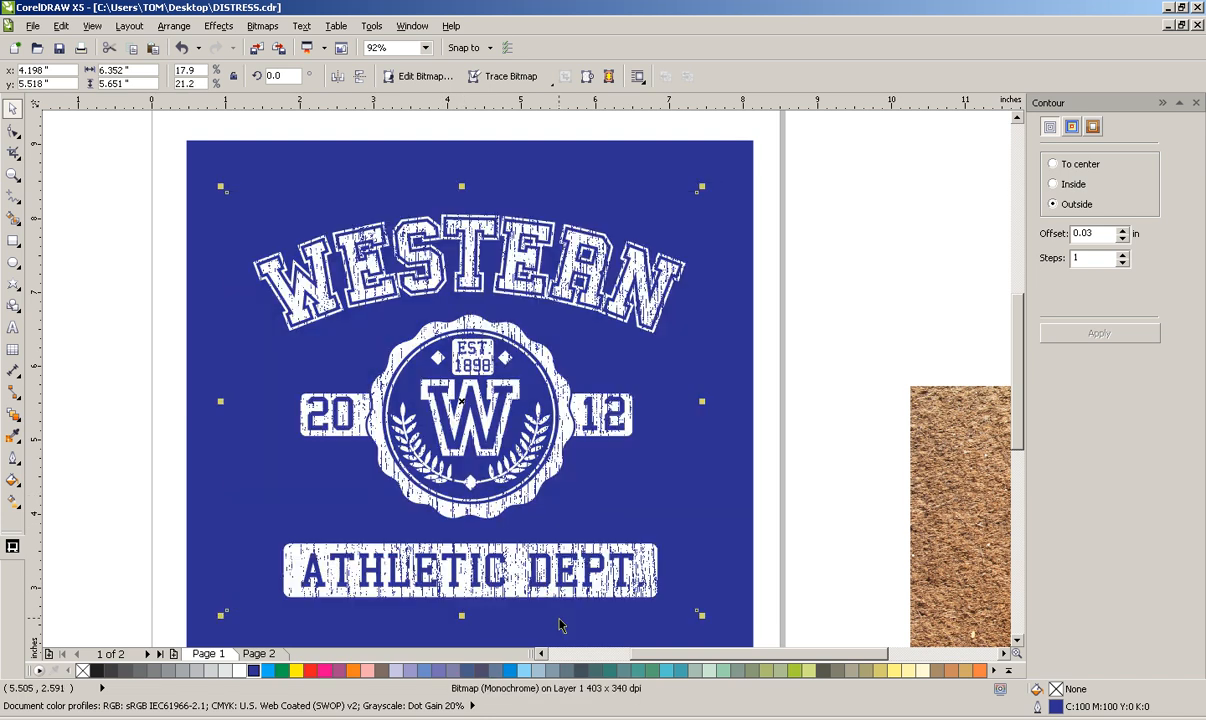
pyautogui.click(835, 387)
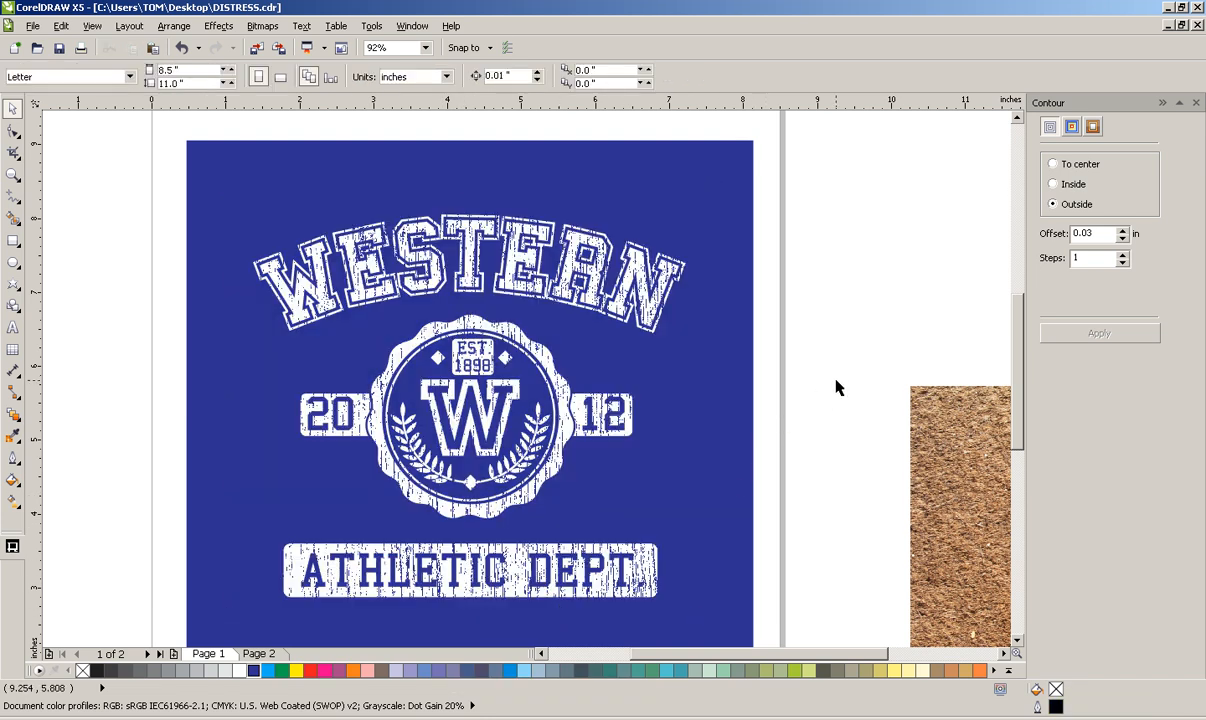
# Step: Inspect the distressed WESTERN lettering up close and move the wood texture off the artwork, to the left of the page
pyautogui.click(13, 174)
pyautogui.moveTo(291, 162); pyautogui.dragTo(570, 413)
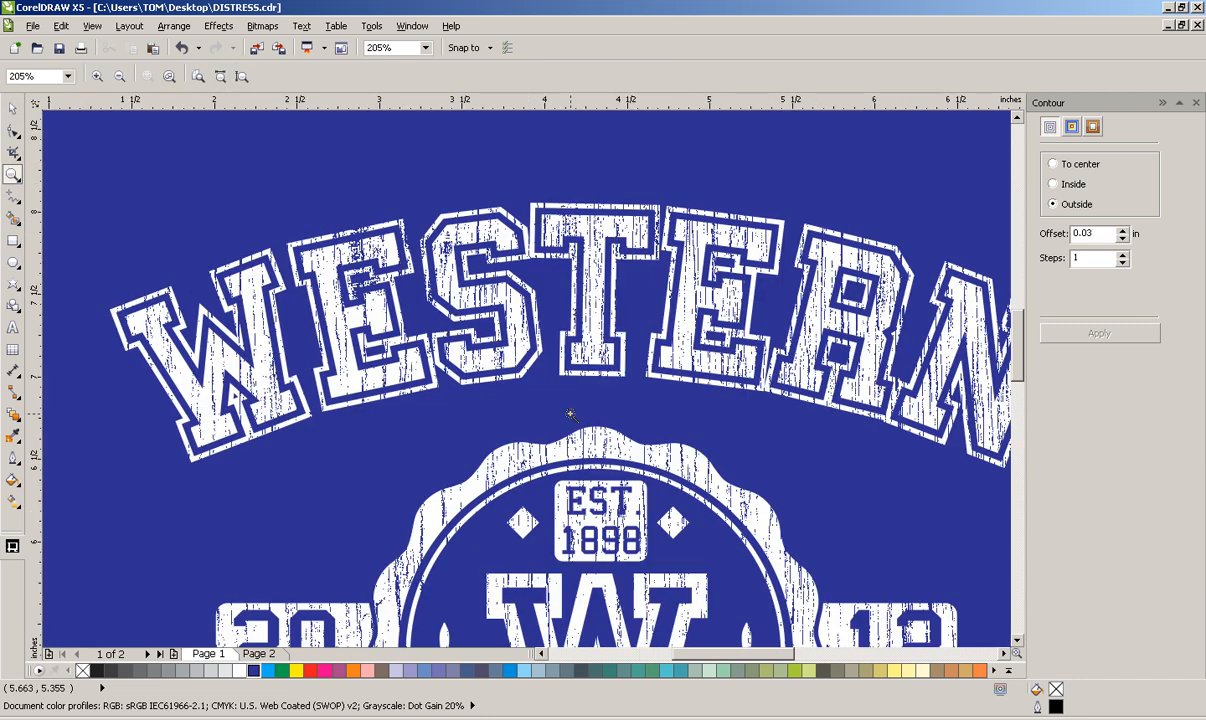
pyautogui.rightClick(577, 414)
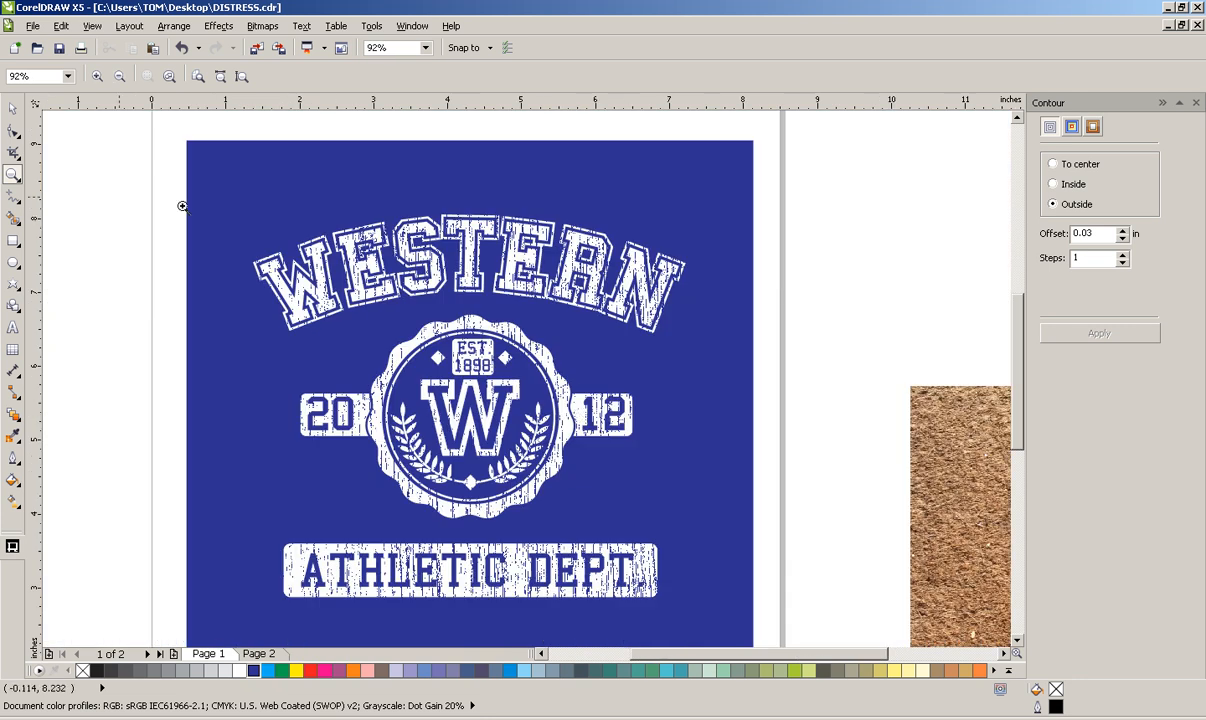
pyautogui.click(13, 108)
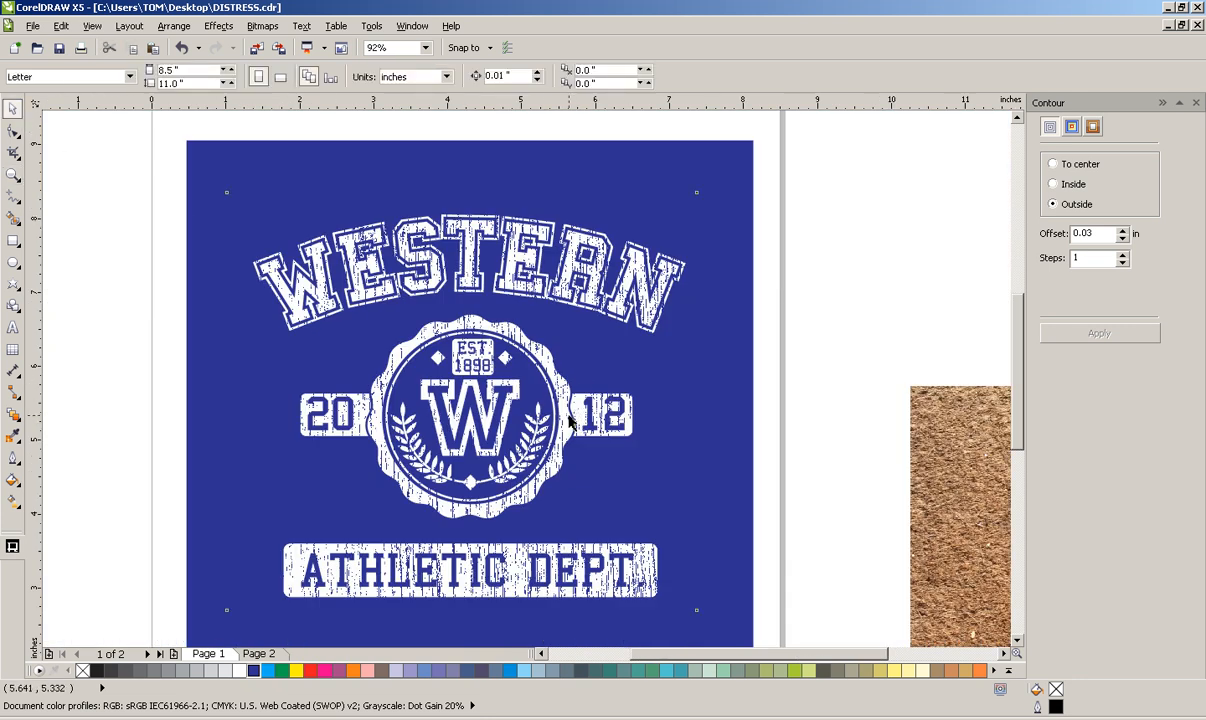
pyautogui.click(570, 420)
pyautogui.moveTo(570, 420); pyautogui.dragTo(118, 423)
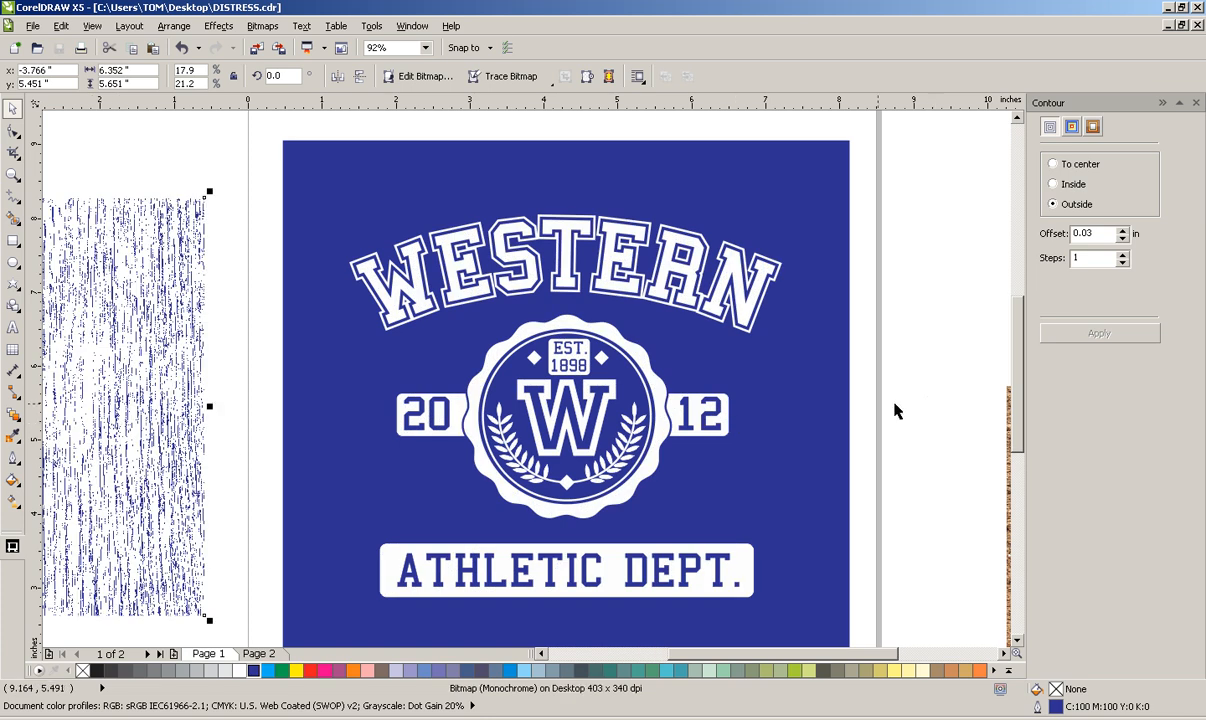
# Step: Move the brown texture bitmap up beside the artwork, just right of the blue background
pyautogui.click(1003, 654)
pyautogui.click(1003, 654)
pyautogui.click(1003, 654)
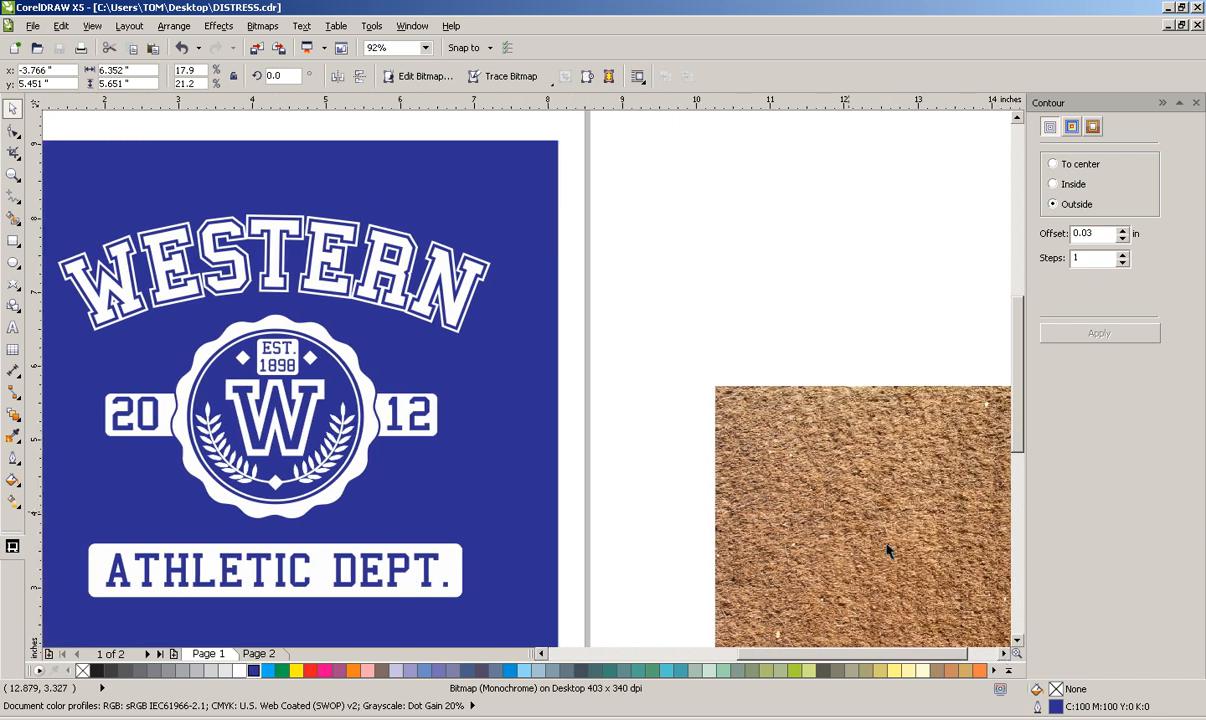
pyautogui.click(837, 464)
pyautogui.moveTo(873, 518); pyautogui.dragTo(726, 285)
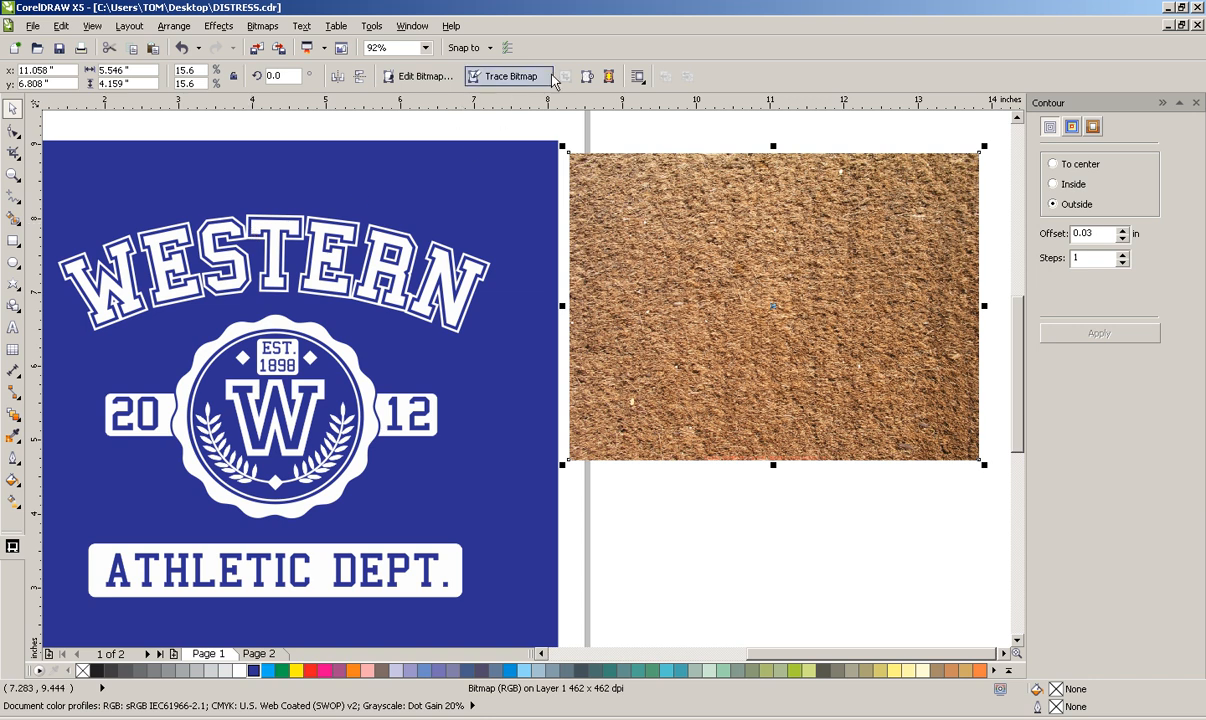
# Step: Convert the brown texture bitmap to 8-bit grayscale mode
pyautogui.click(262, 26)
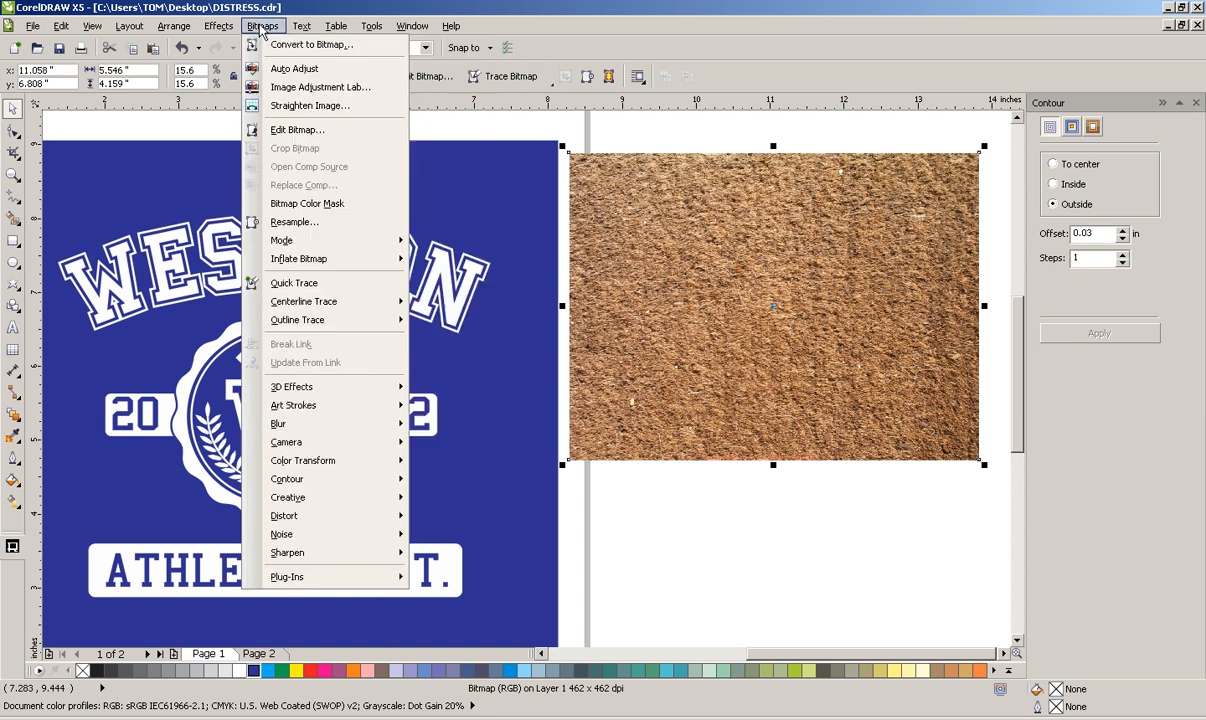
pyautogui.moveTo(316, 246)
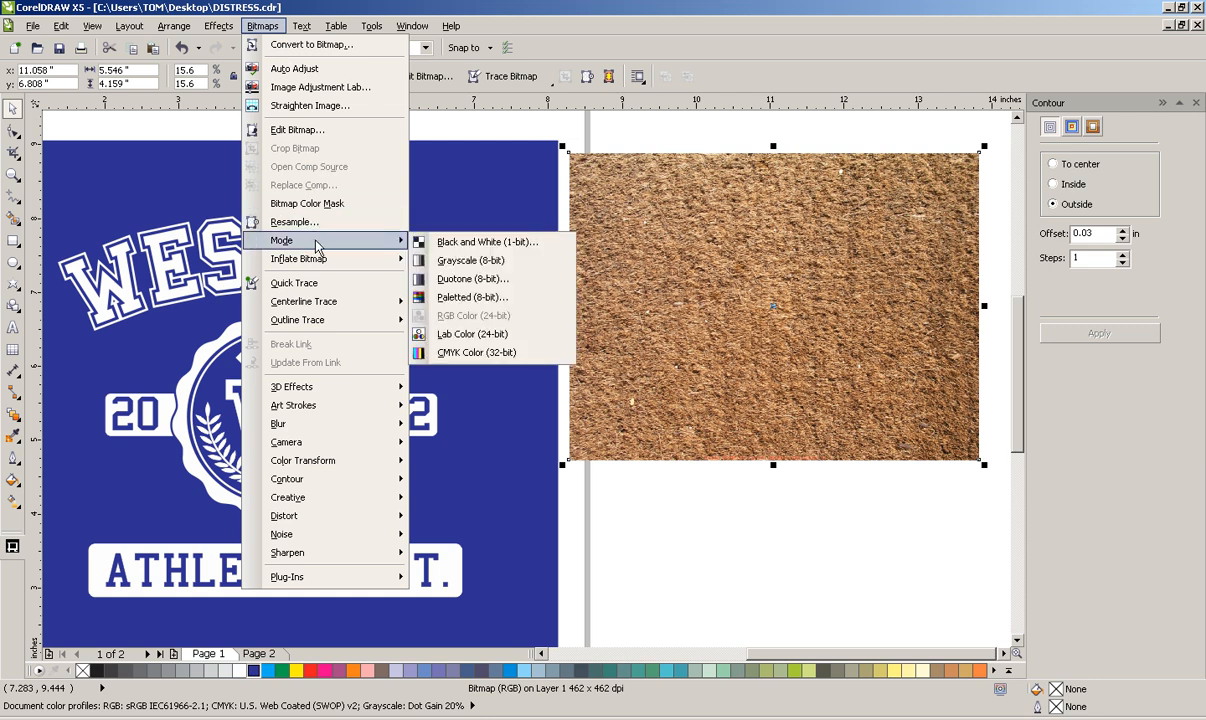
pyautogui.click(455, 260)
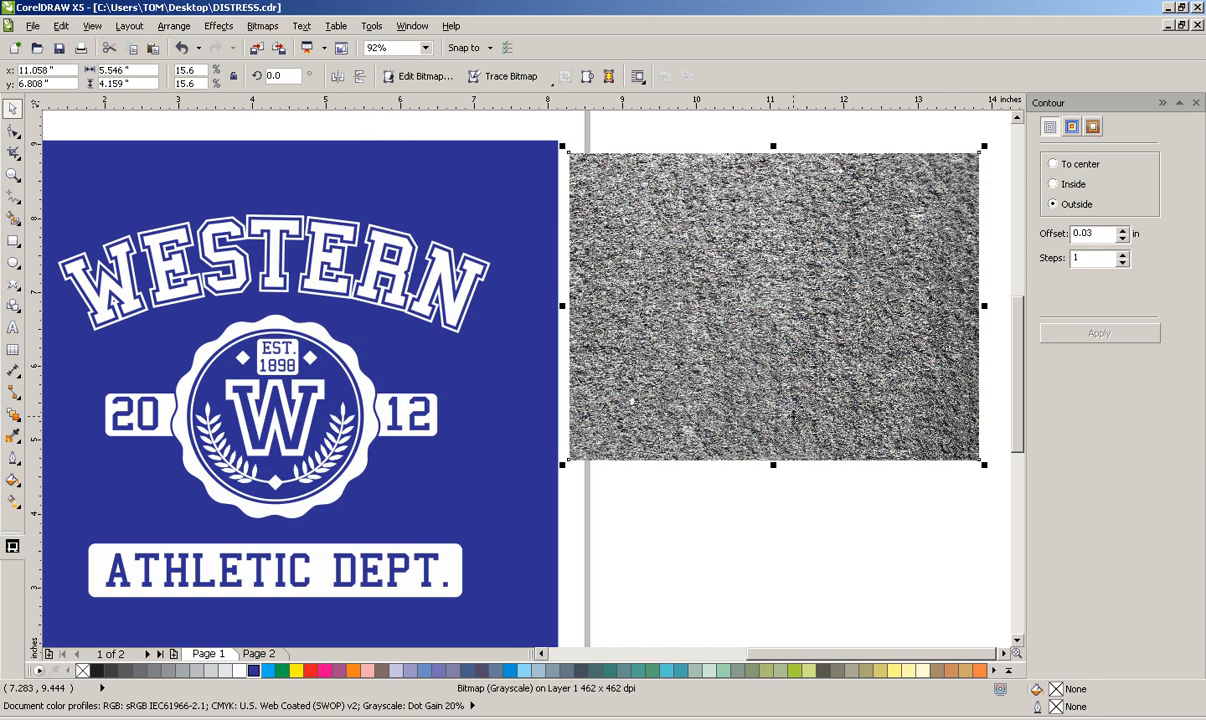
pyautogui.click(218, 26)
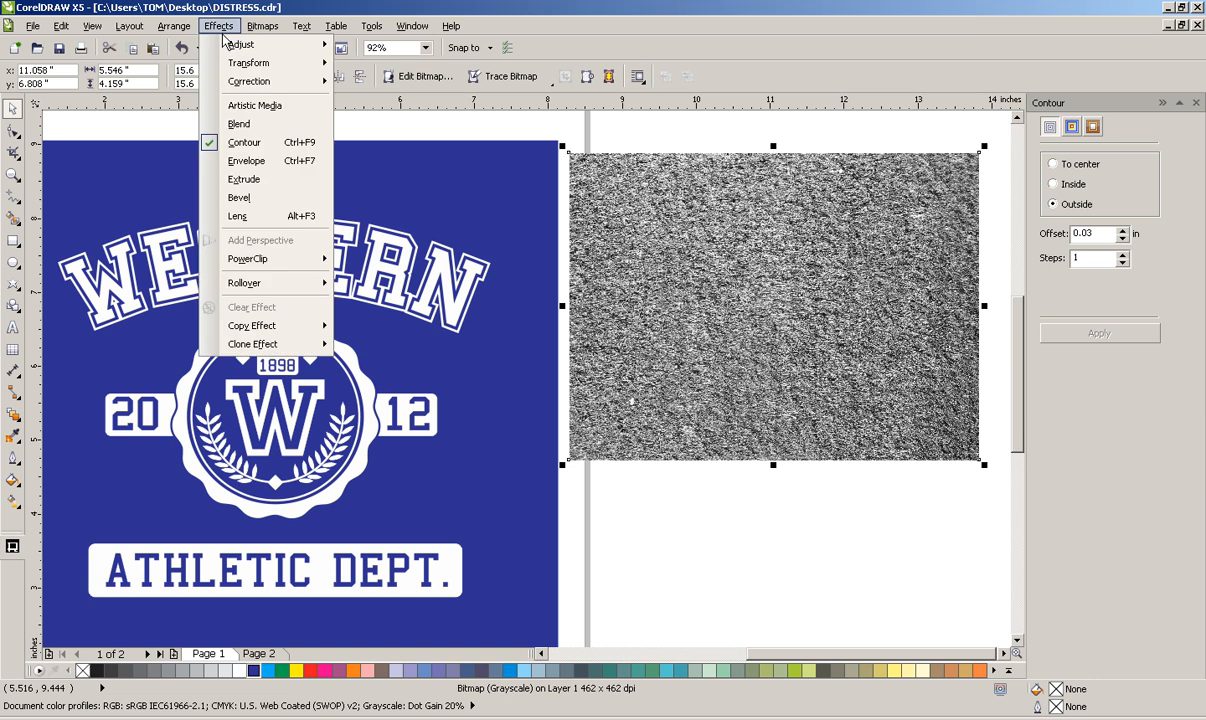
pyautogui.moveTo(221, 45)
pyautogui.click(401, 84)
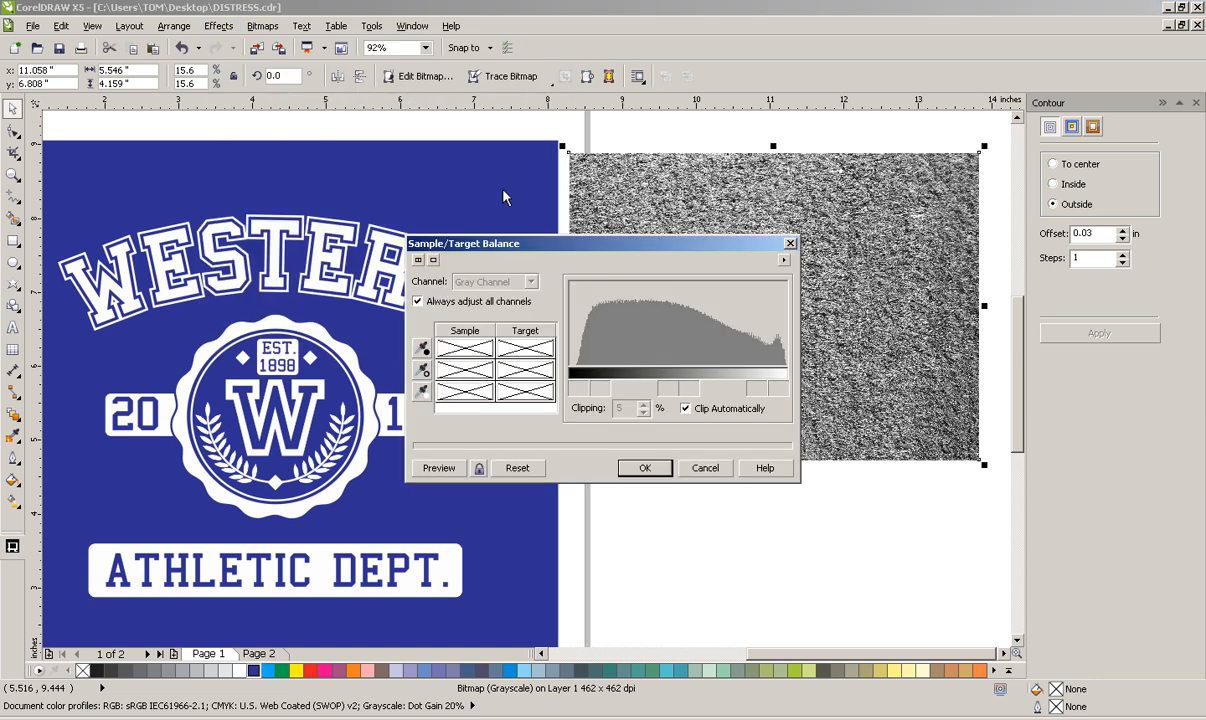
pyautogui.click(703, 467)
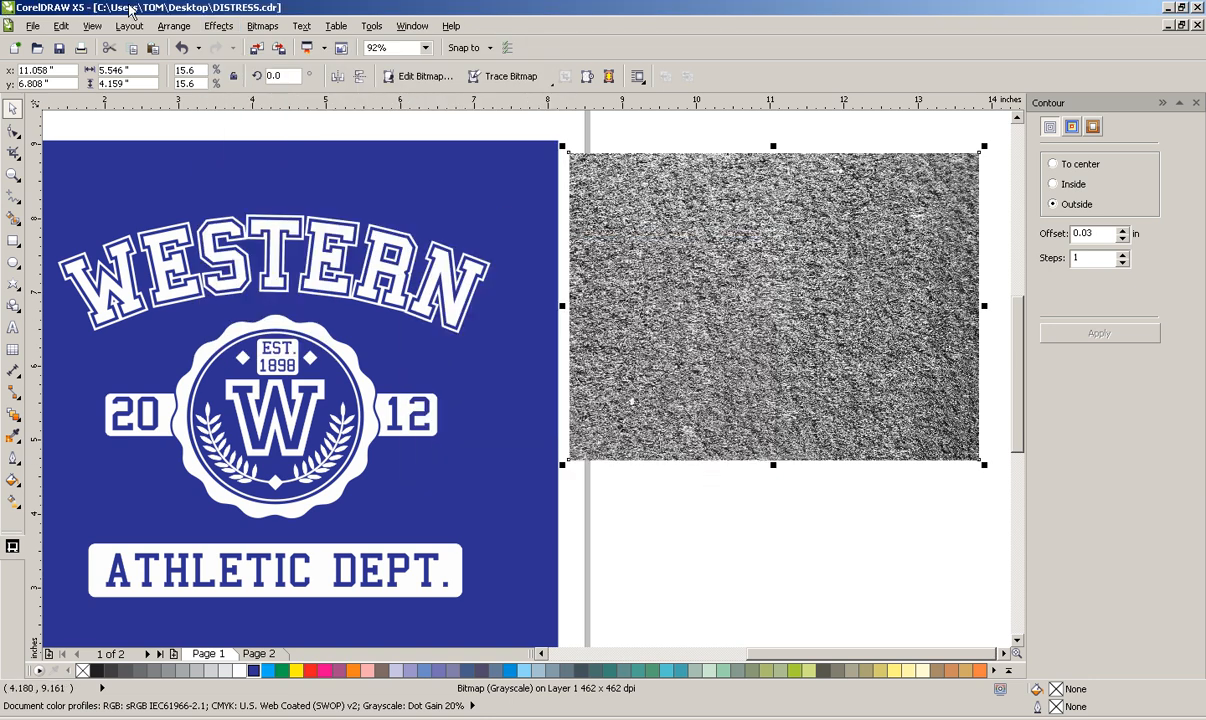
# Step: Apply a Tone Curve to the grayscale texture, with curve points at X 21, Y 3 and X 42, Y 178, for high contrast
pyautogui.click(236, 30)
pyautogui.moveTo(242, 44)
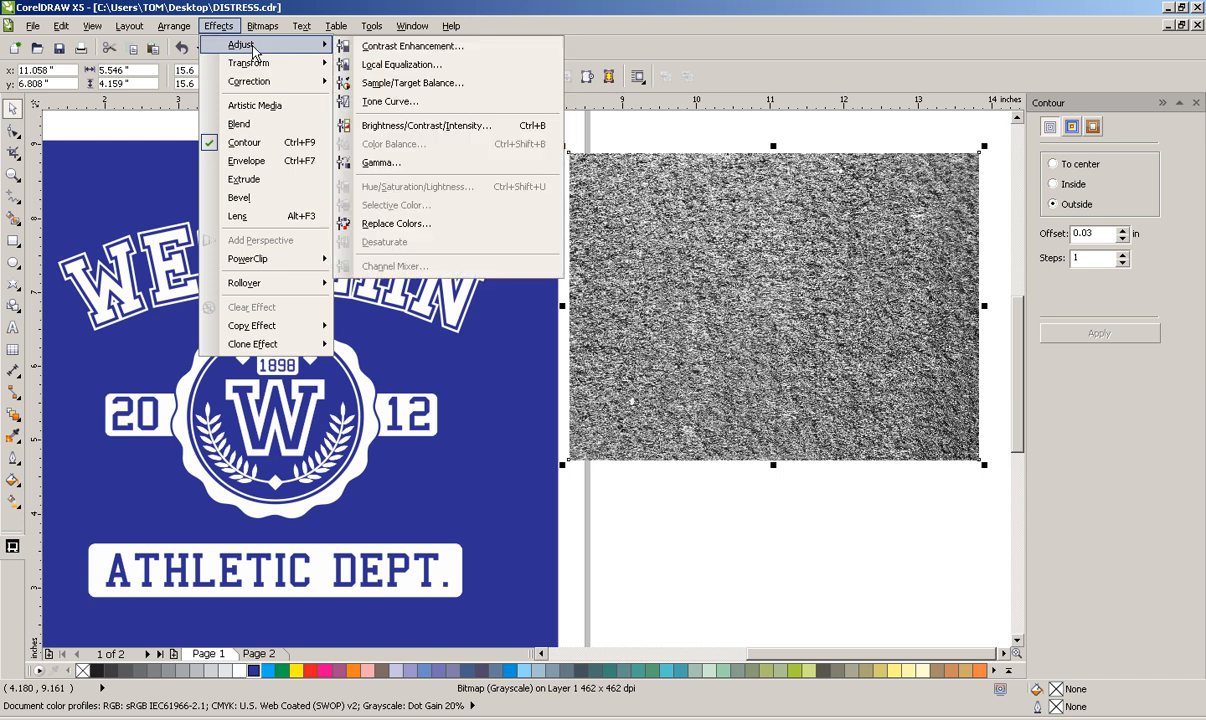
pyautogui.click(380, 98)
pyautogui.moveTo(467, 378); pyautogui.dragTo(425, 435)
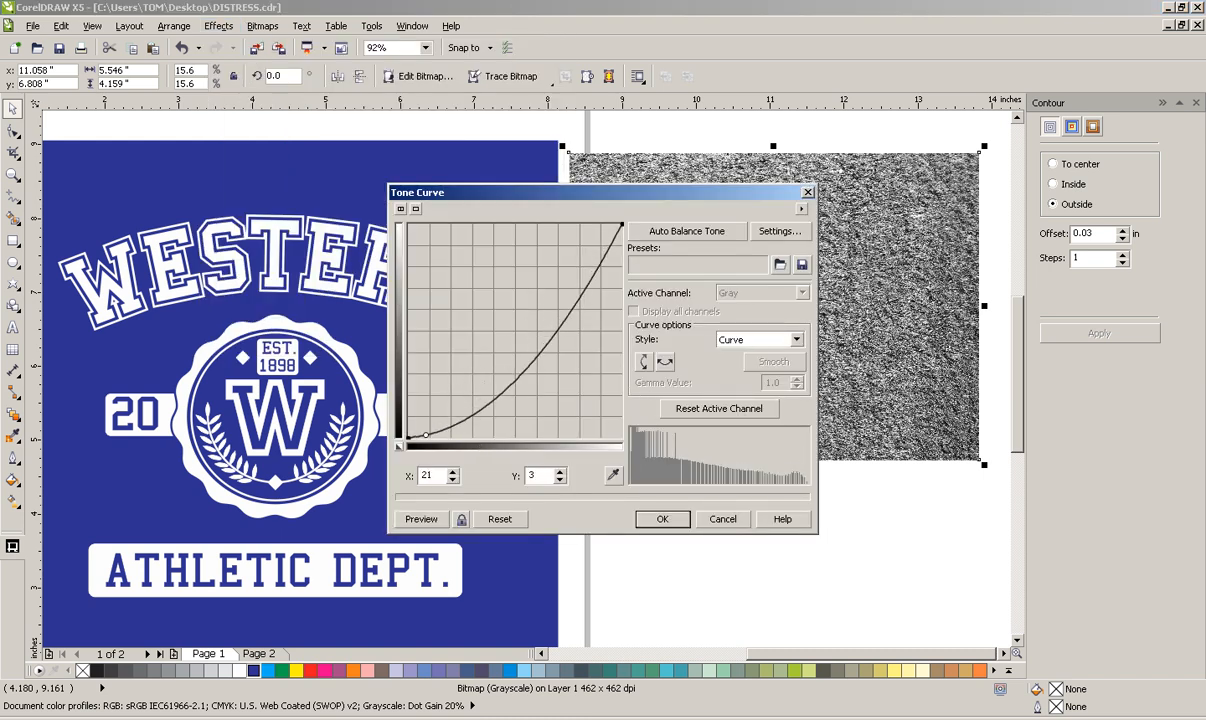
pyautogui.moveTo(512, 347); pyautogui.dragTo(463, 295)
pyautogui.click(431, 519)
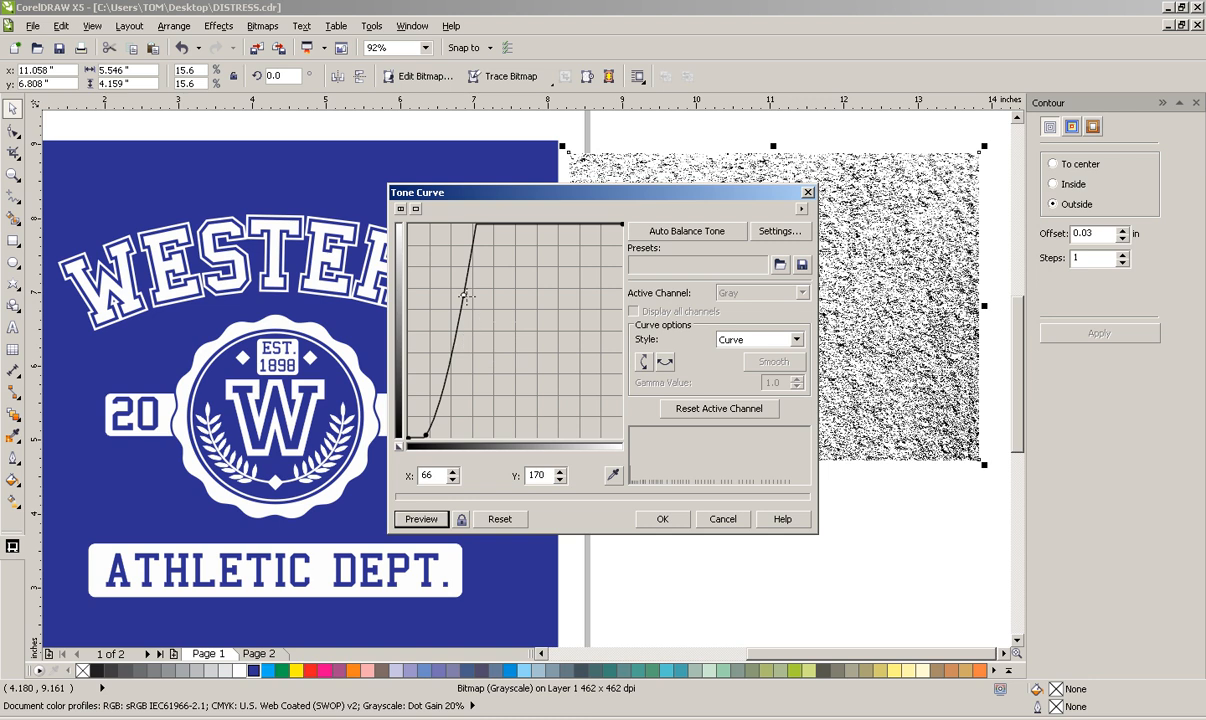
pyautogui.moveTo(463, 294); pyautogui.dragTo(444, 289)
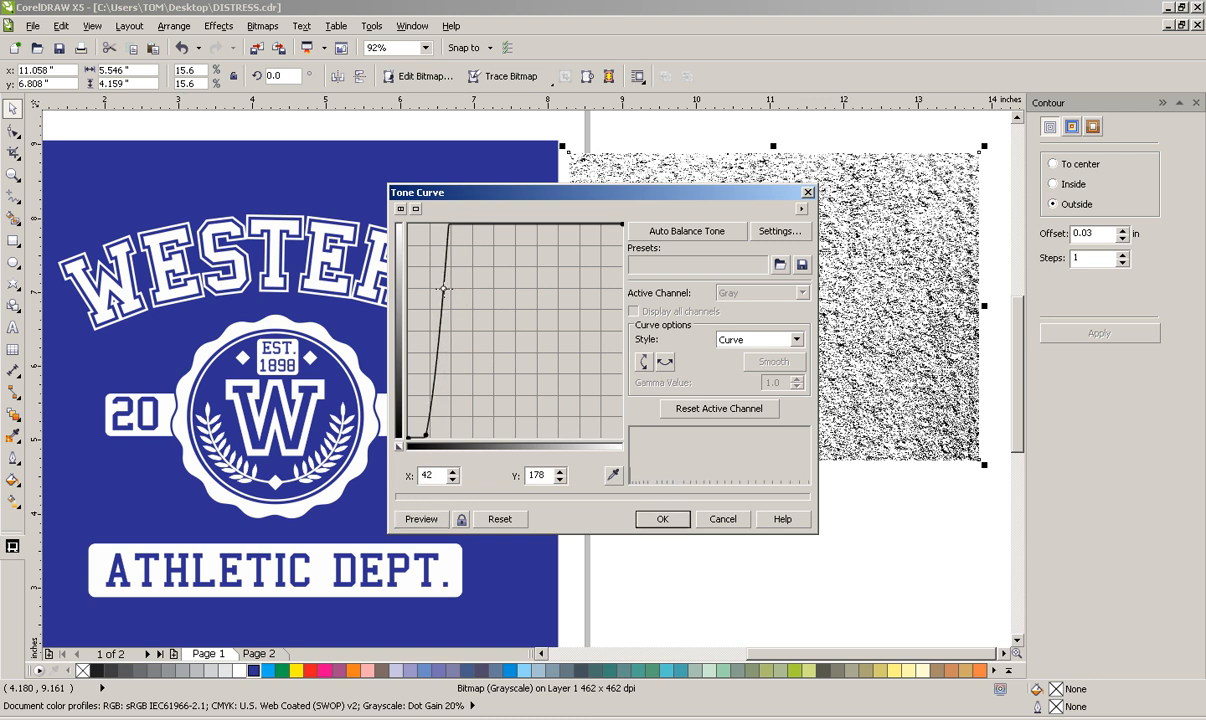
pyautogui.click(415, 519)
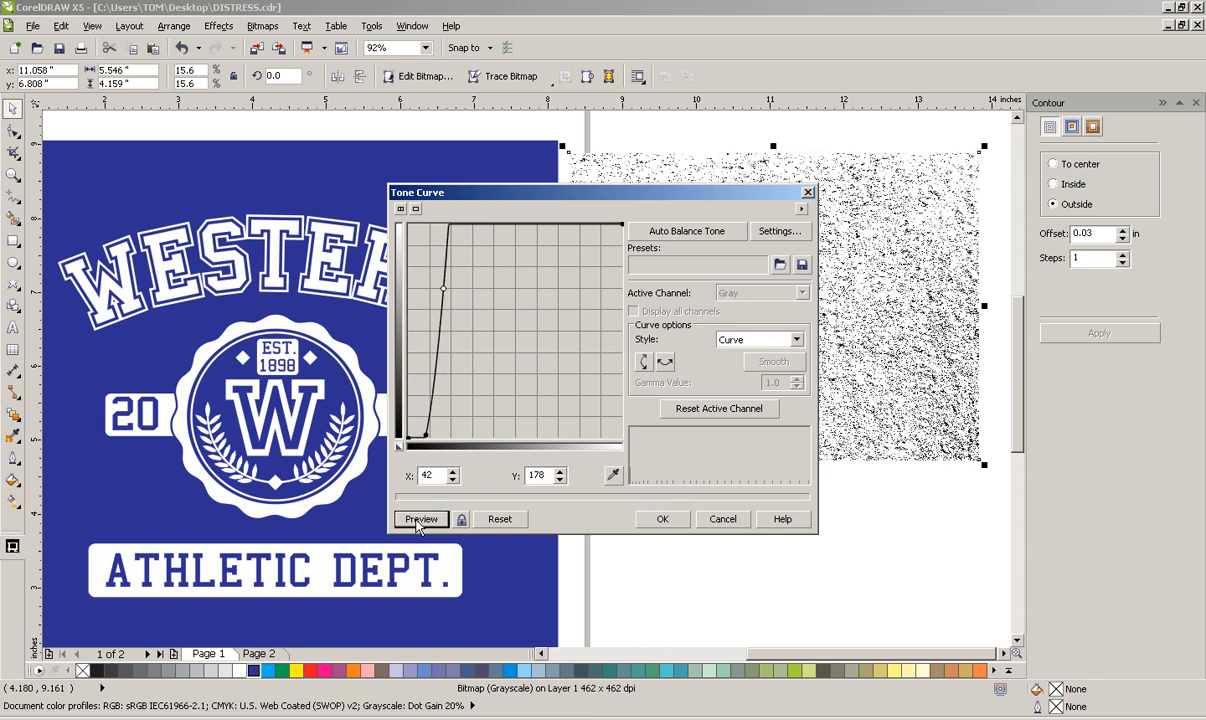
pyautogui.click(660, 519)
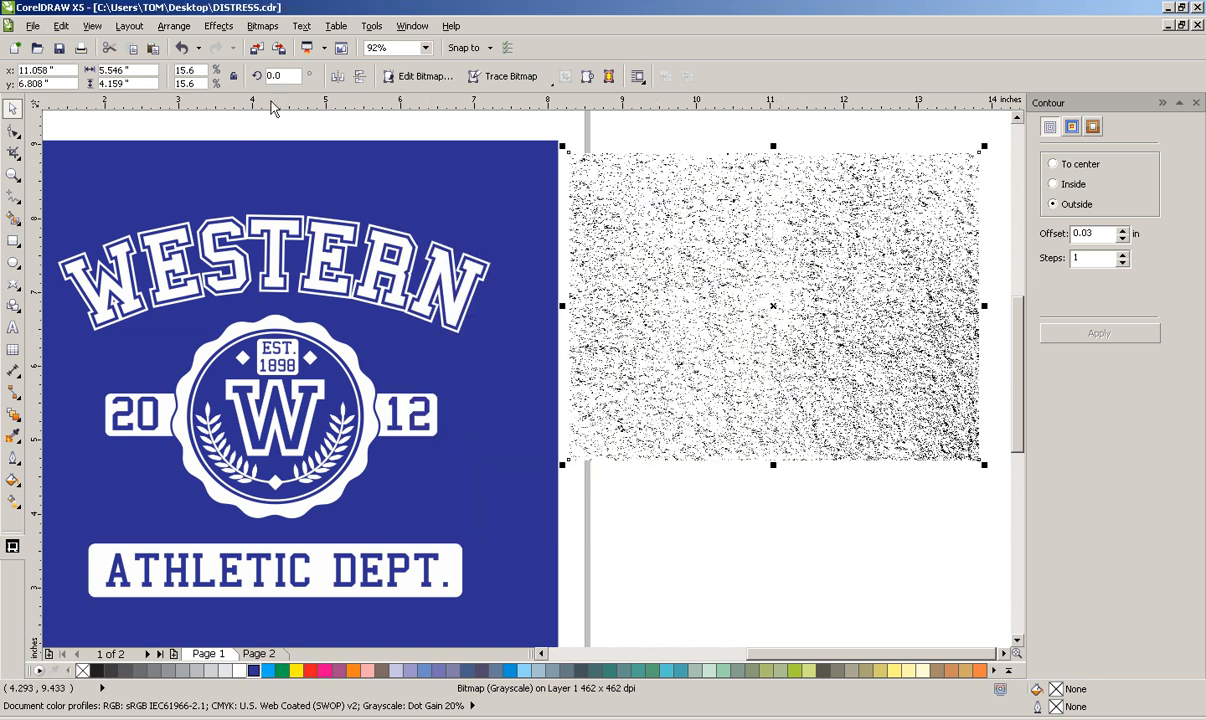
# Step: Convert the high-contrast texture to a 1-bit bitmap using the Line Art method with threshold 188
pyautogui.click(219, 27)
pyautogui.moveTo(262, 27)
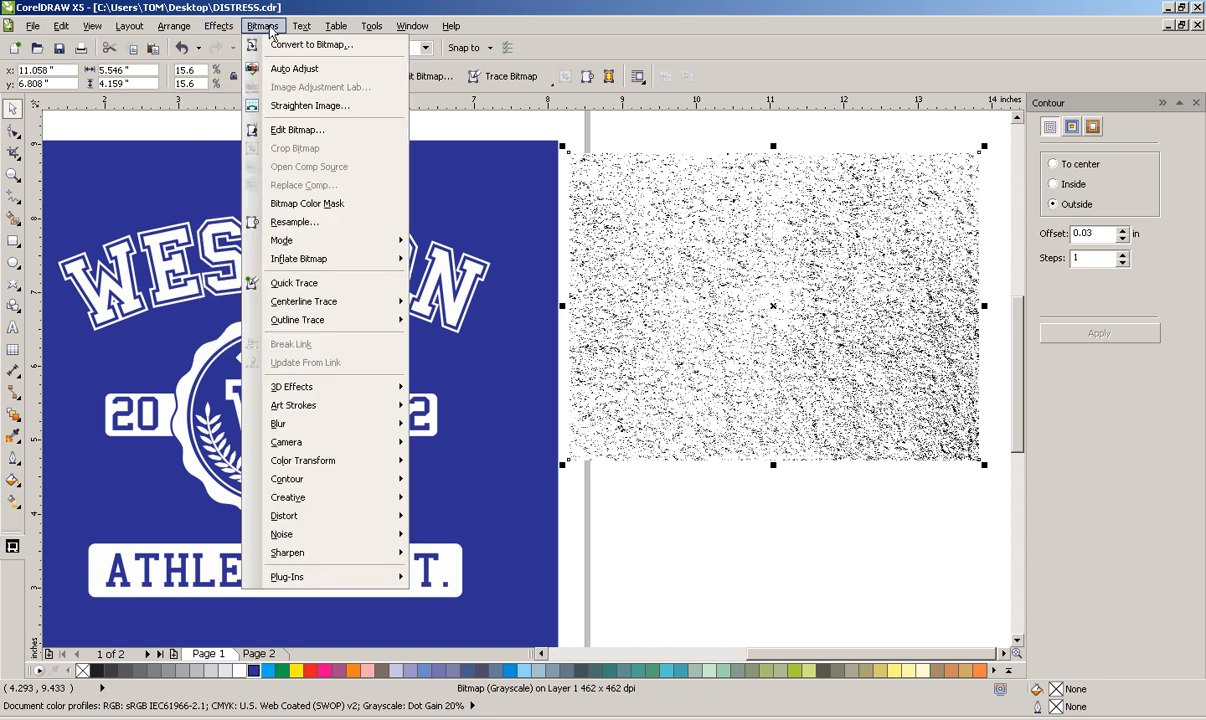
pyautogui.moveTo(390, 244)
pyautogui.click(465, 242)
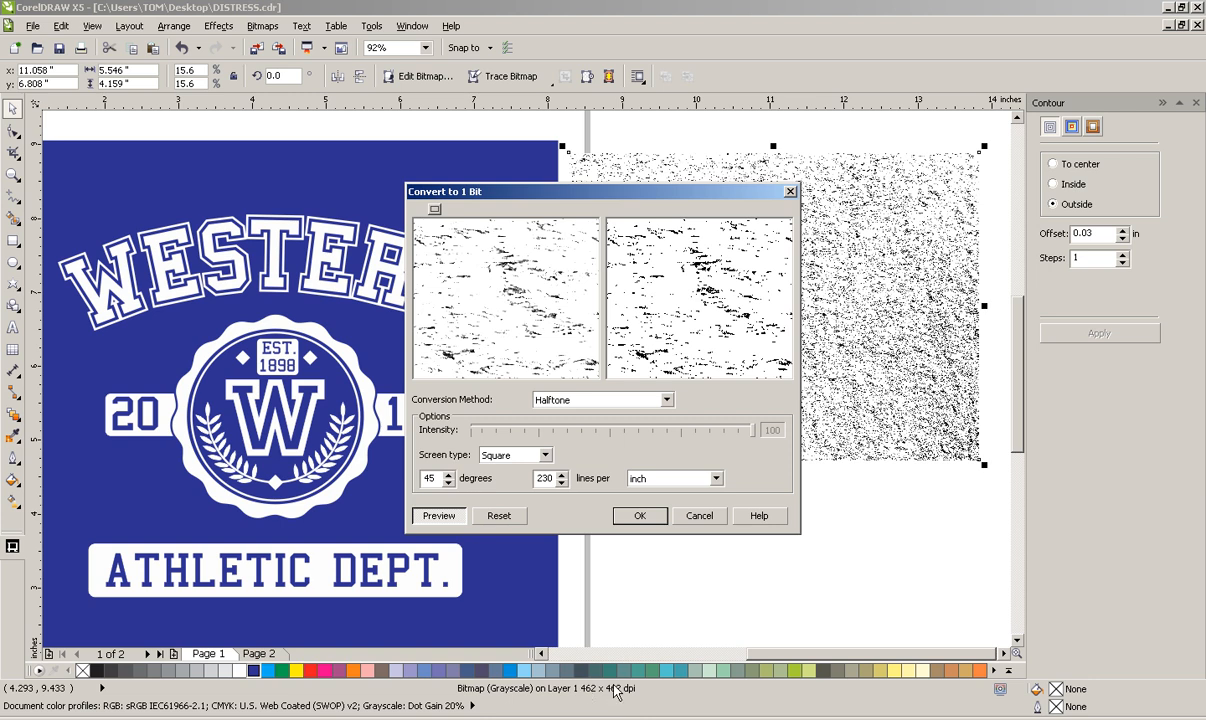
pyautogui.click(665, 399)
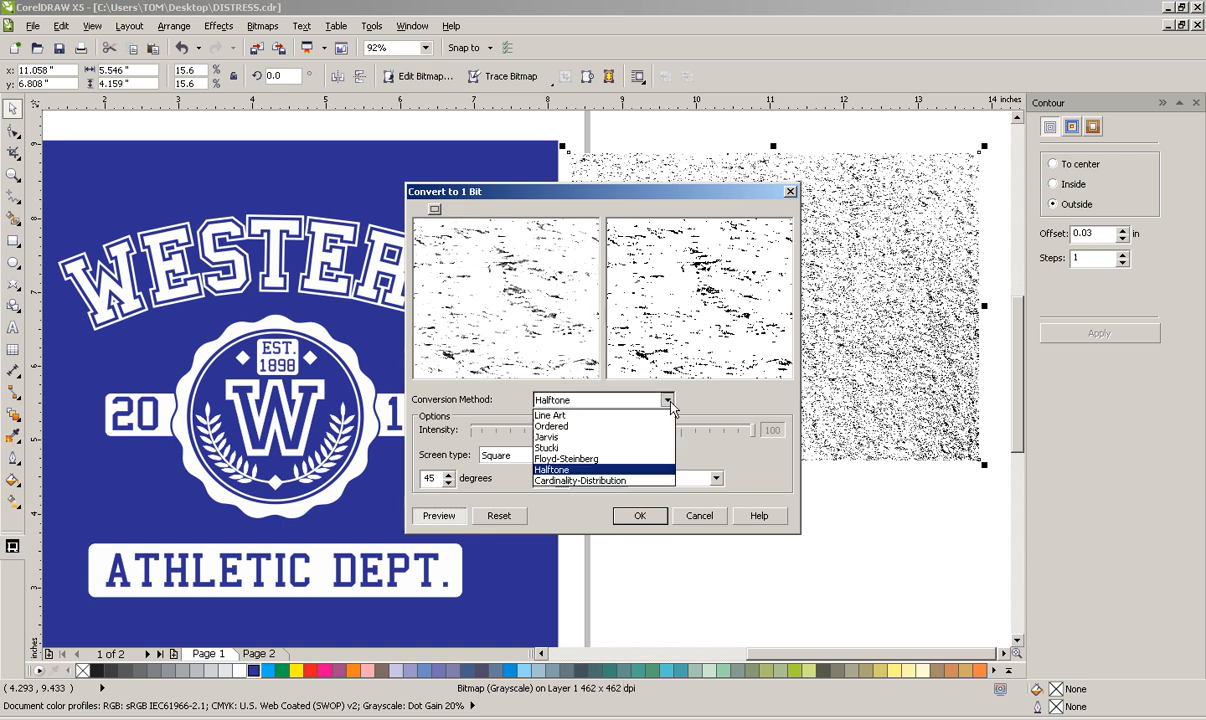
pyautogui.click(610, 417)
pyautogui.moveTo(615, 434); pyautogui.dragTo(681, 431)
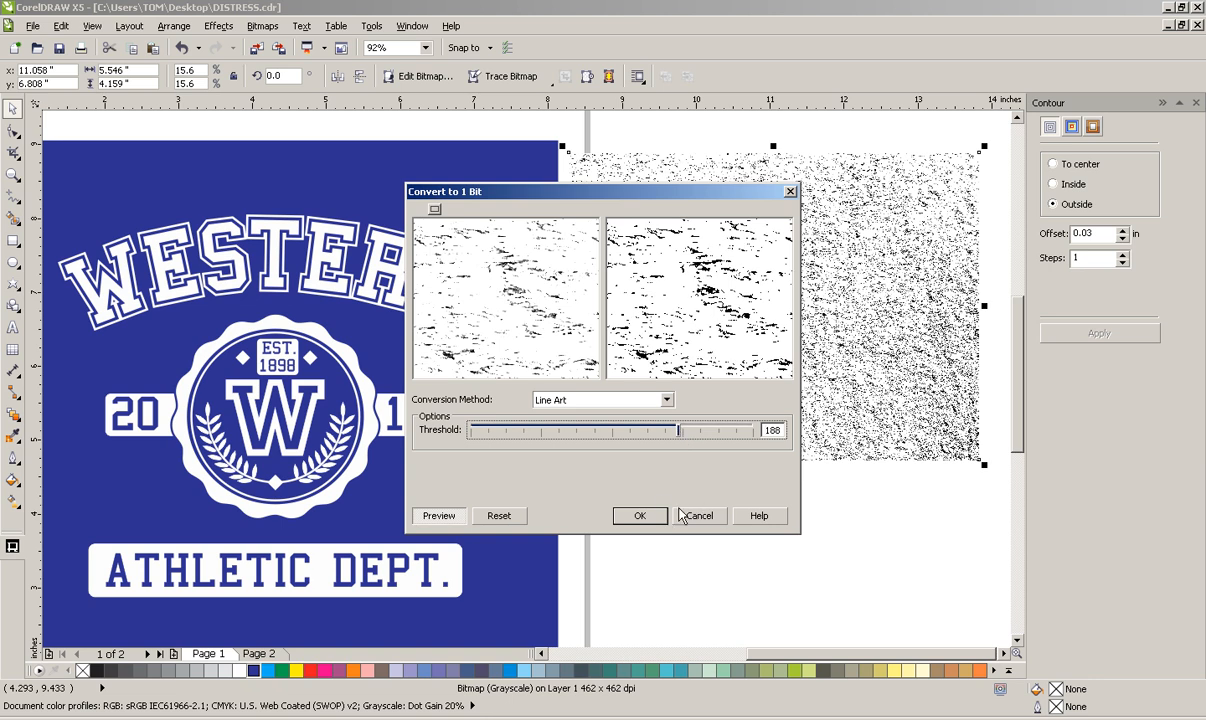
pyautogui.click(645, 518)
pyautogui.click(802, 496)
# Step: Move the 1-bit texture over the Western artwork, remove its fill and color its outline the background blue
pyautogui.moveTo(868, 390); pyautogui.dragTo(360, 427)
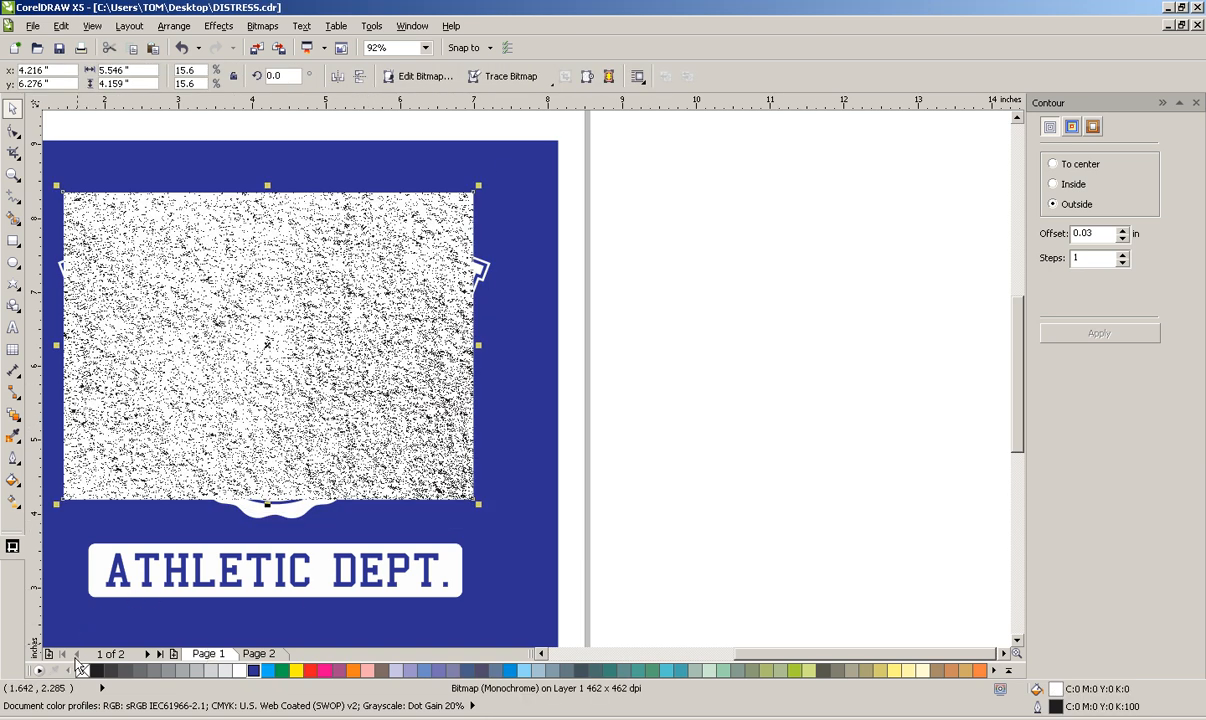
pyautogui.click(83, 670)
pyautogui.rightClick(256, 670)
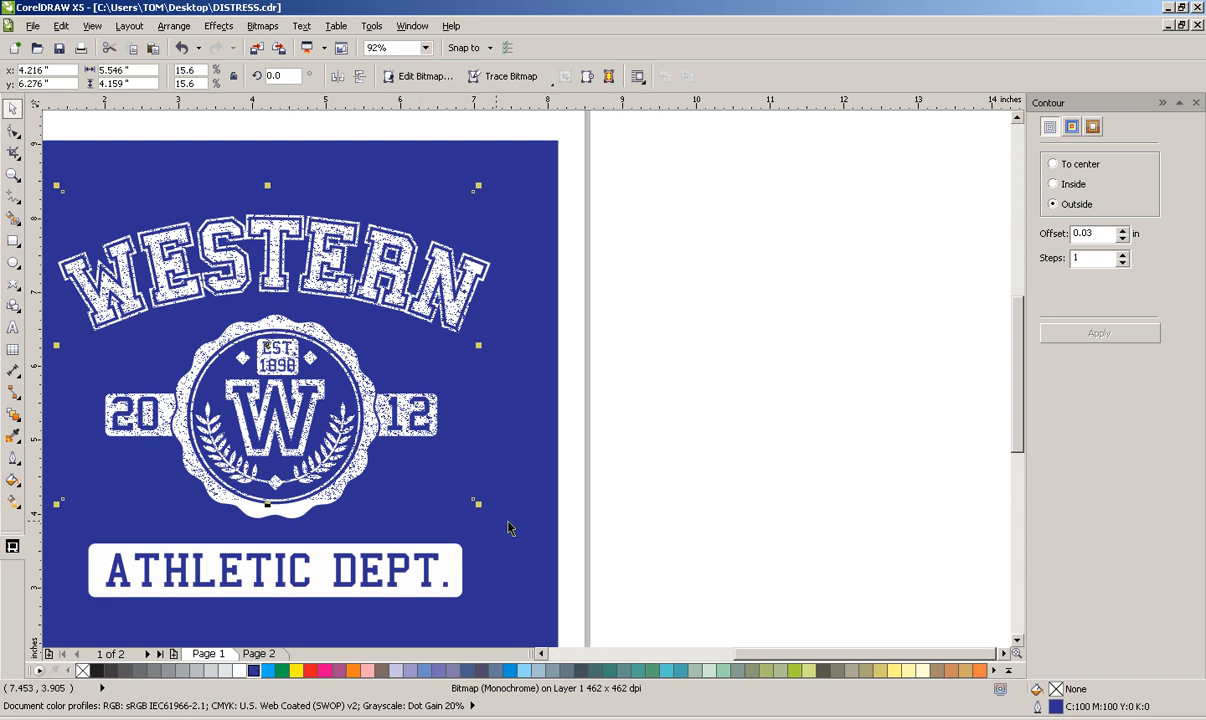
# Step: Stretch the blue grain texture to about 6.01 by 5.69 inches so it covers all the white artwork, then deselect it
pyautogui.moveTo(477, 504); pyautogui.dragTo(499, 520)
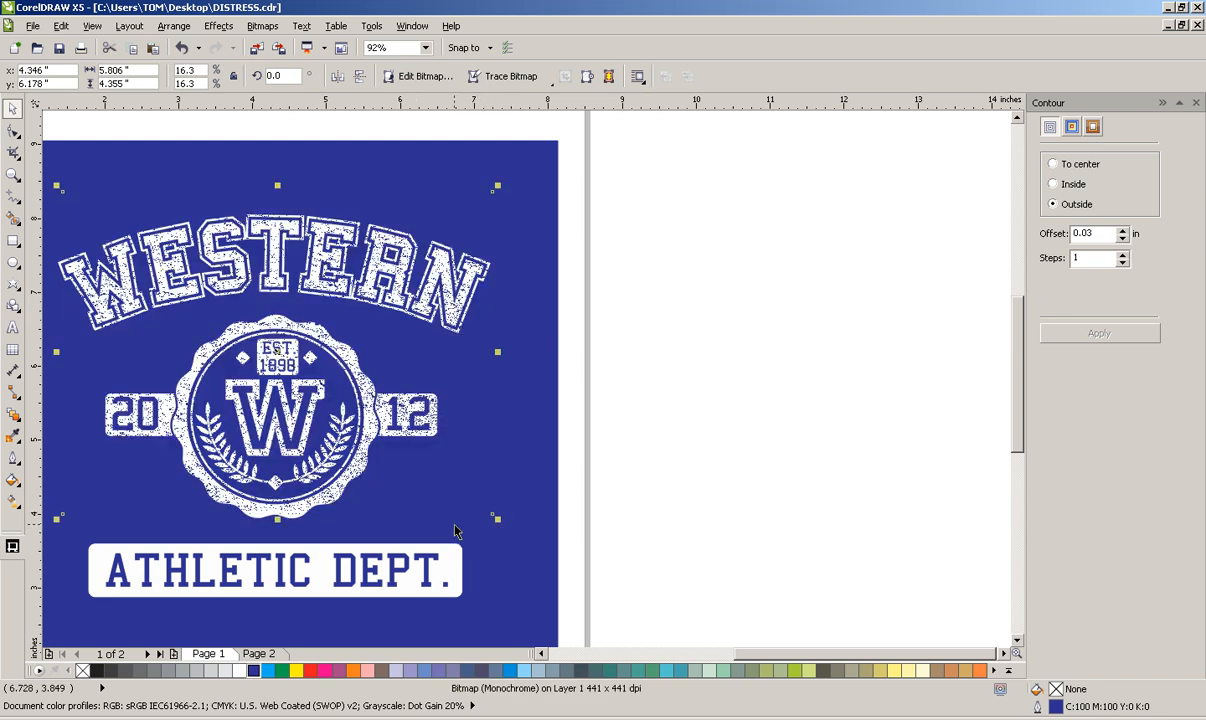
pyautogui.moveTo(58, 519); pyautogui.dragTo(139, 529)
pyautogui.moveTo(366, 530); pyautogui.dragTo(378, 625)
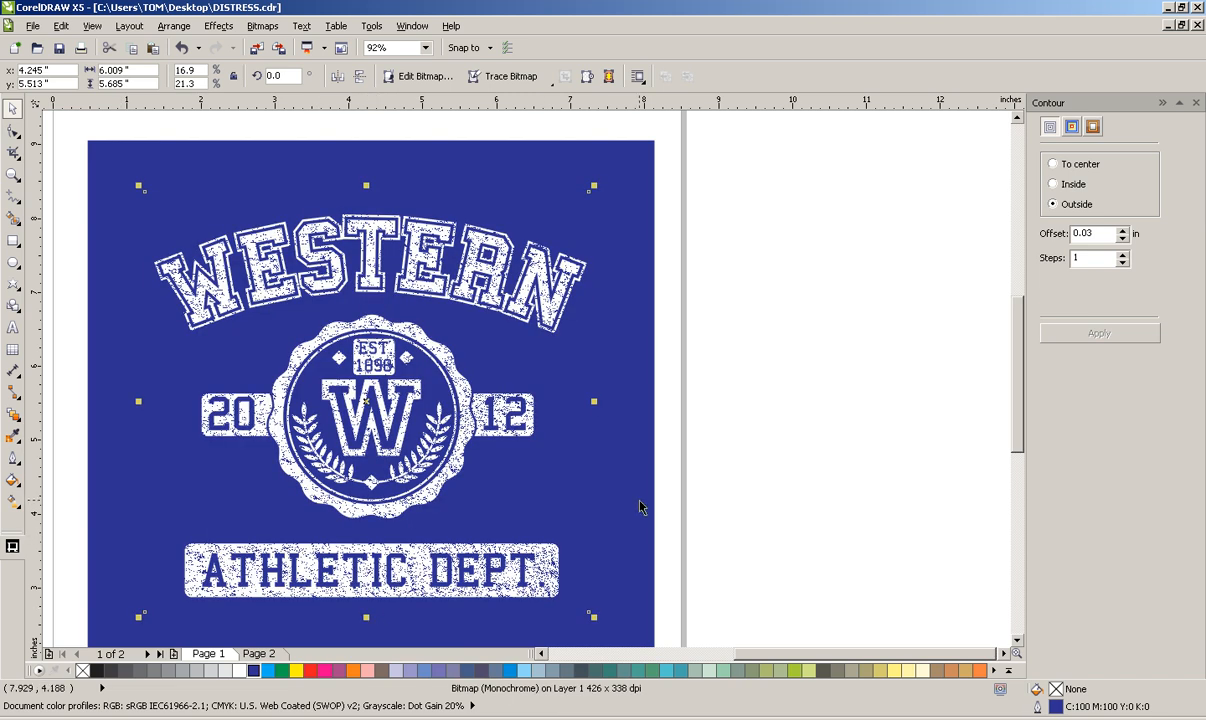
pyautogui.click(794, 417)
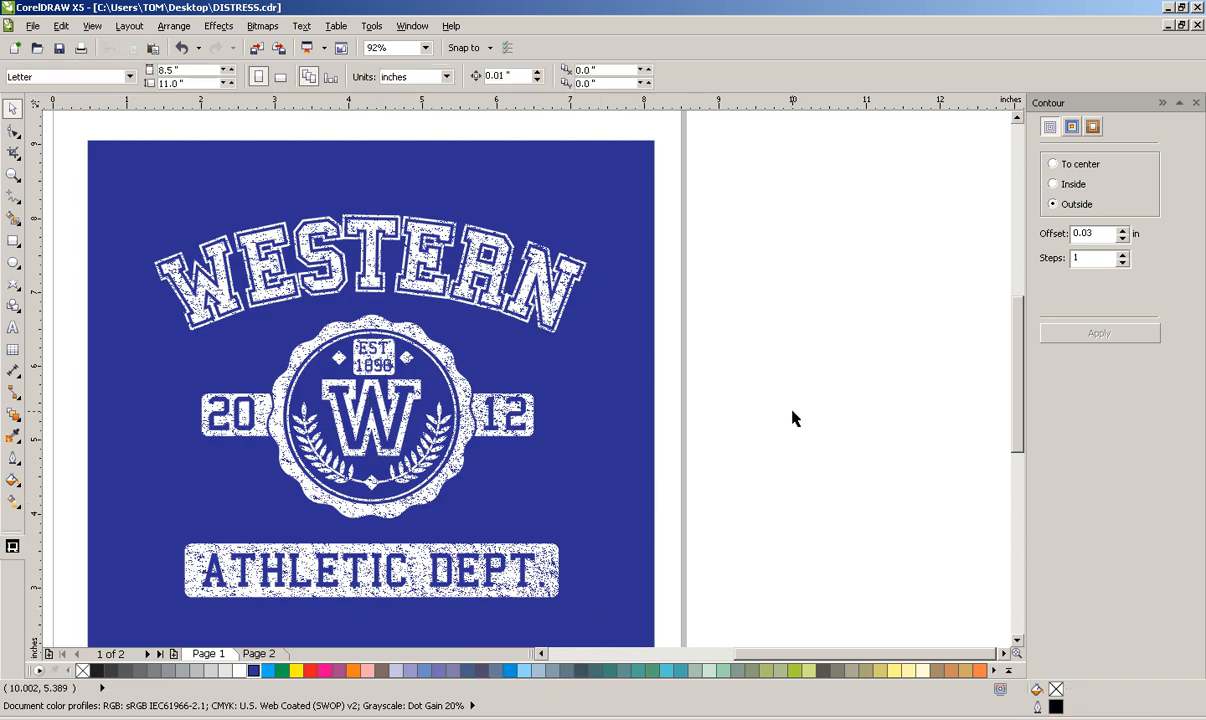
# Step: Move the wood texture from beside the page back over the artwork on top of the grain texture, then deselect it
pyautogui.click(544, 655)
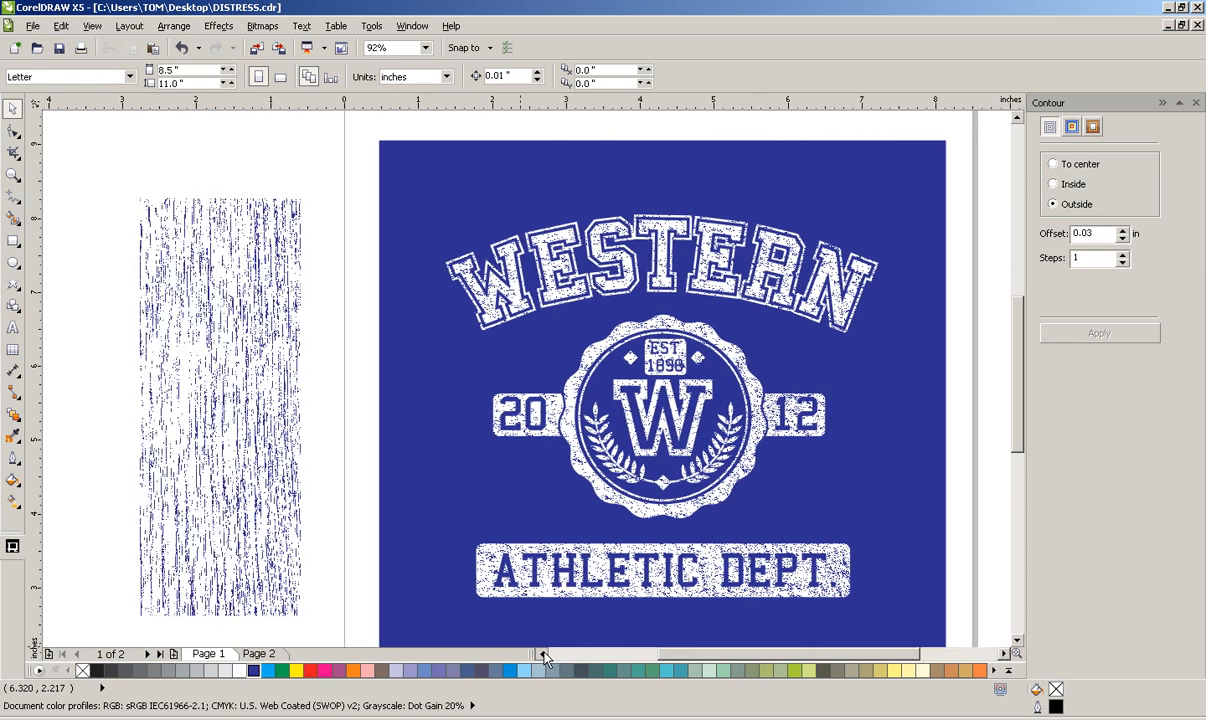
pyautogui.click(183, 423)
pyautogui.moveTo(183, 423); pyautogui.dragTo(782, 426)
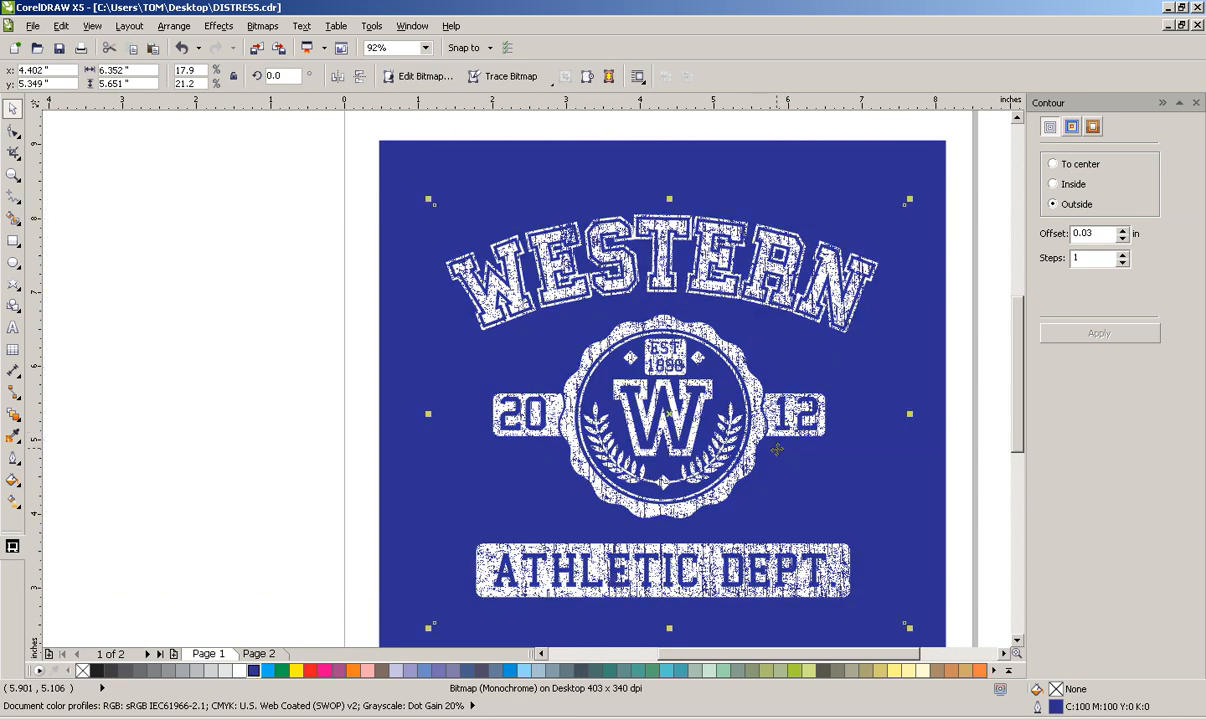
pyautogui.click(309, 446)
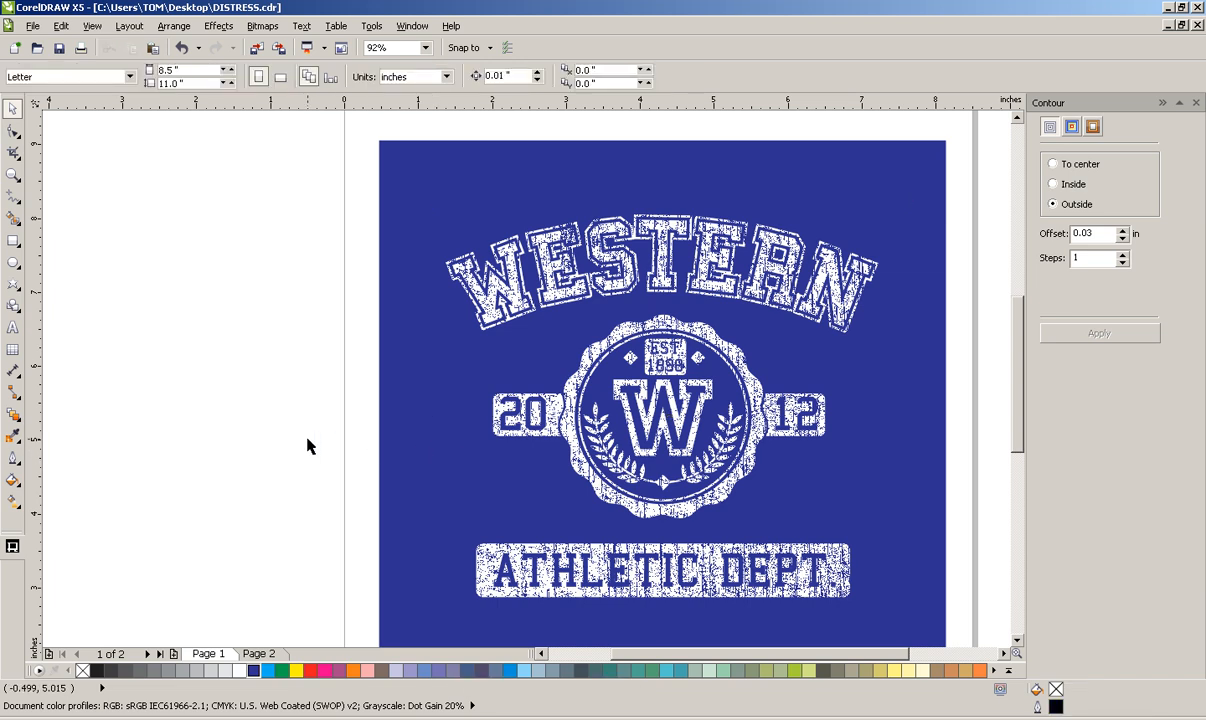
pyautogui.click(1004, 654)
pyautogui.click(1004, 654)
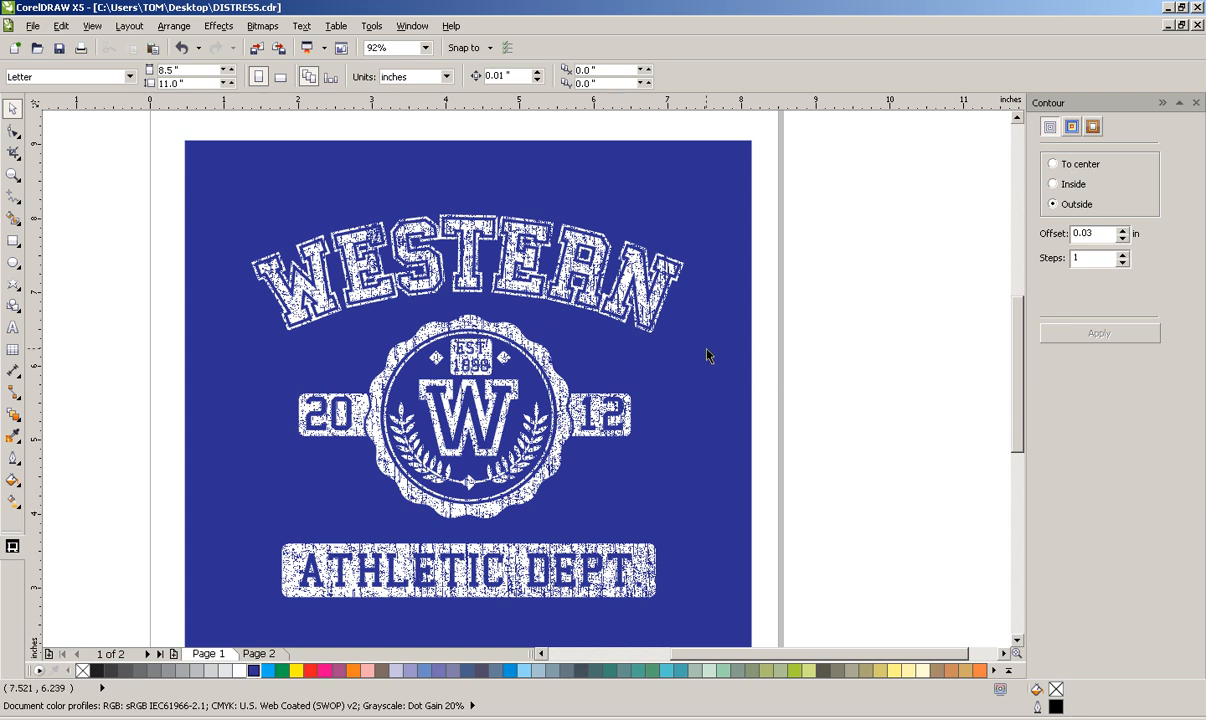
# Step: In wireframe view, shrink the grain texture's height to about 2.83 inches around the round badge, then return to Enhanced view
pyautogui.hotkey('alt', 'v')
pyautogui.press('Down')
pyautogui.press('Return')
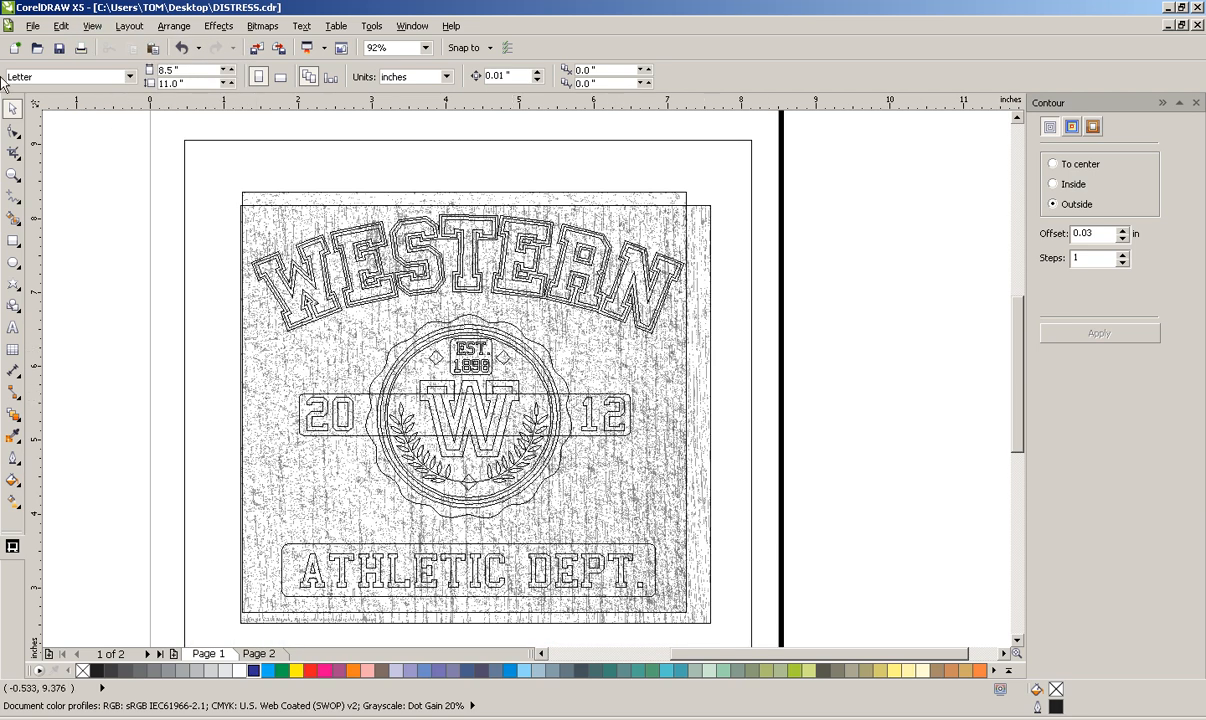
pyautogui.click(687, 195)
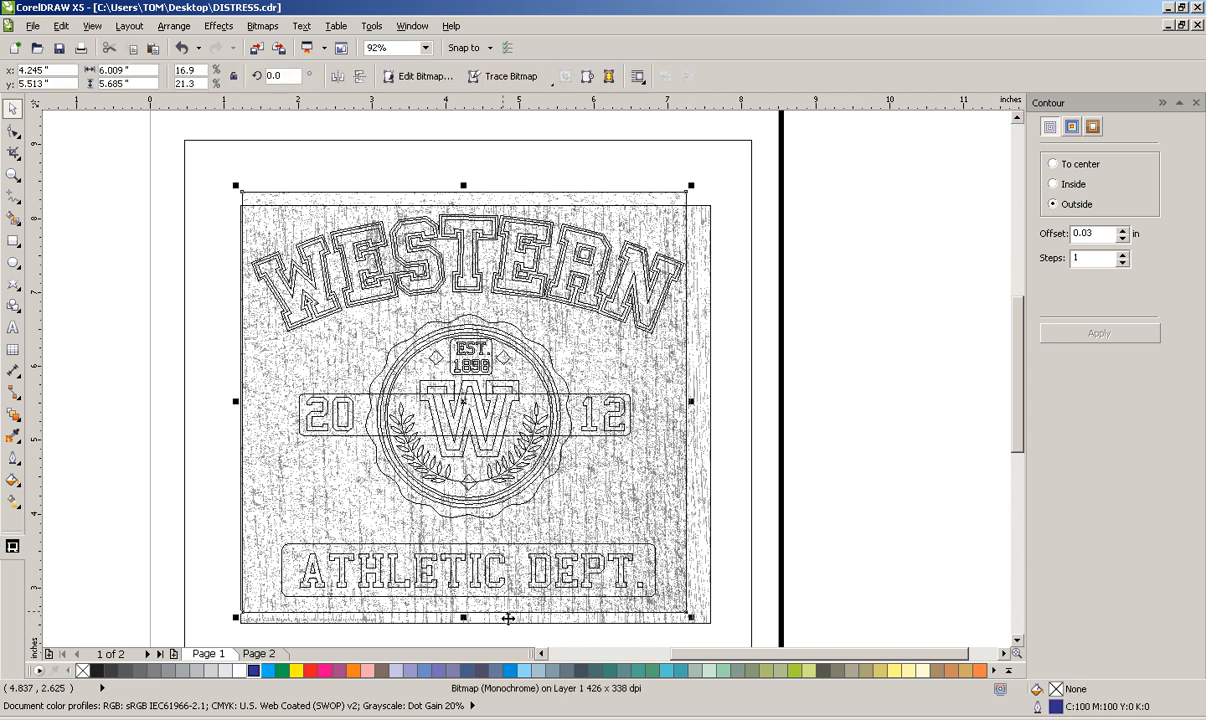
pyautogui.moveTo(463, 616); pyautogui.dragTo(445, 526)
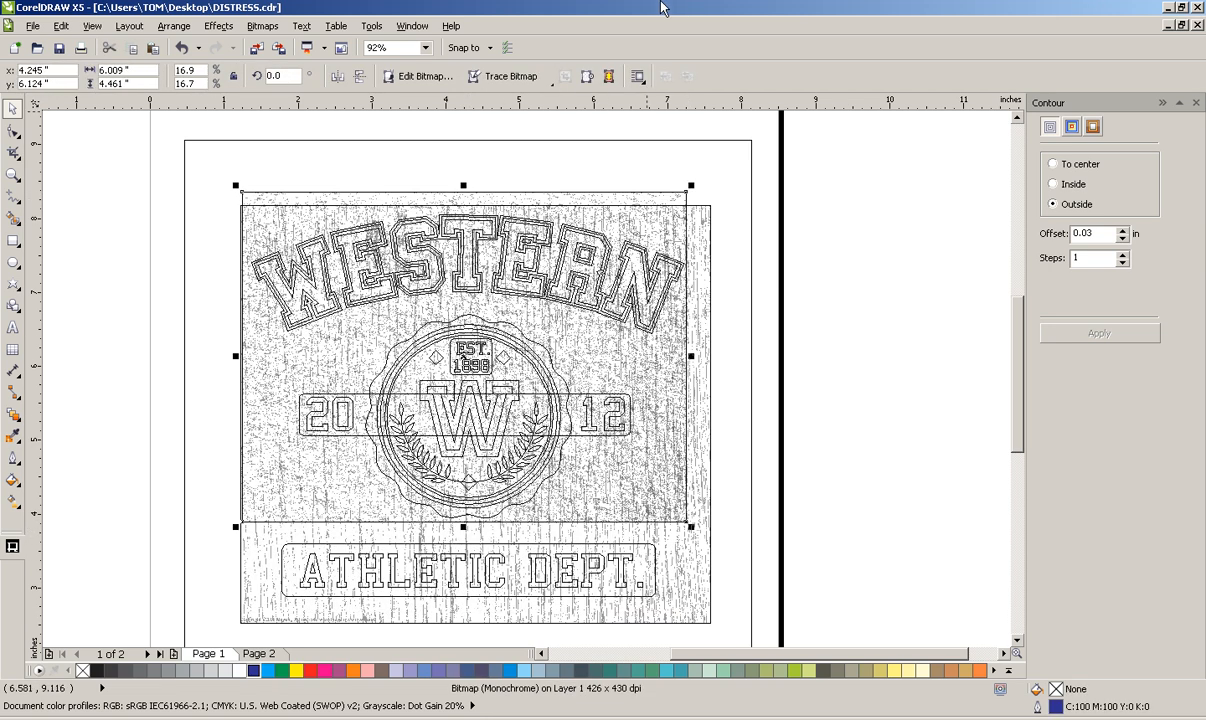
pyautogui.moveTo(463, 186); pyautogui.dragTo(484, 312)
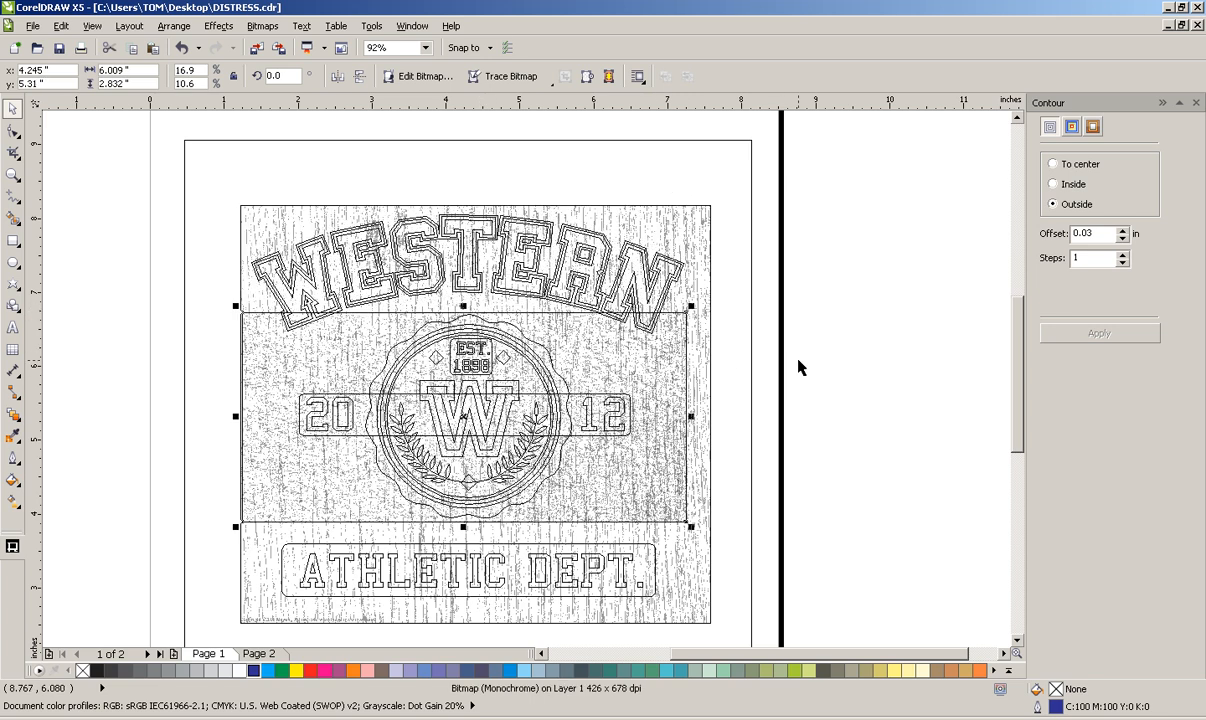
pyautogui.click(800, 366)
pyautogui.hotkey('alt', 'v')
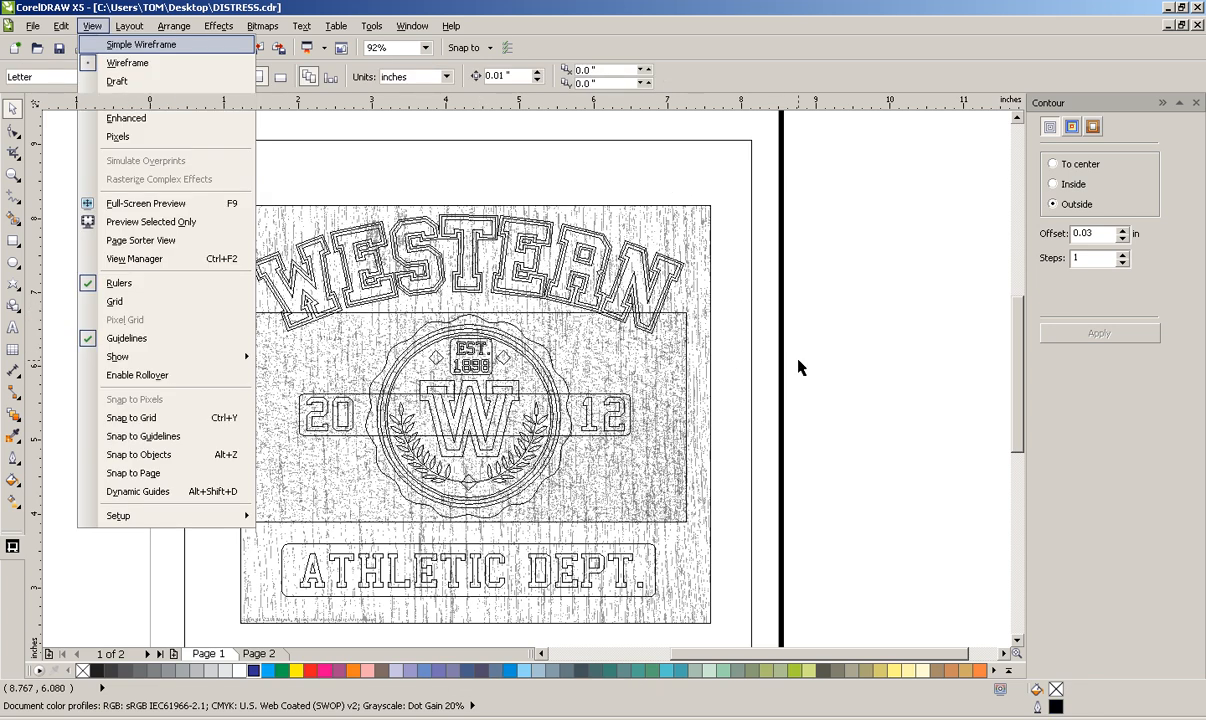
pyautogui.press('e')
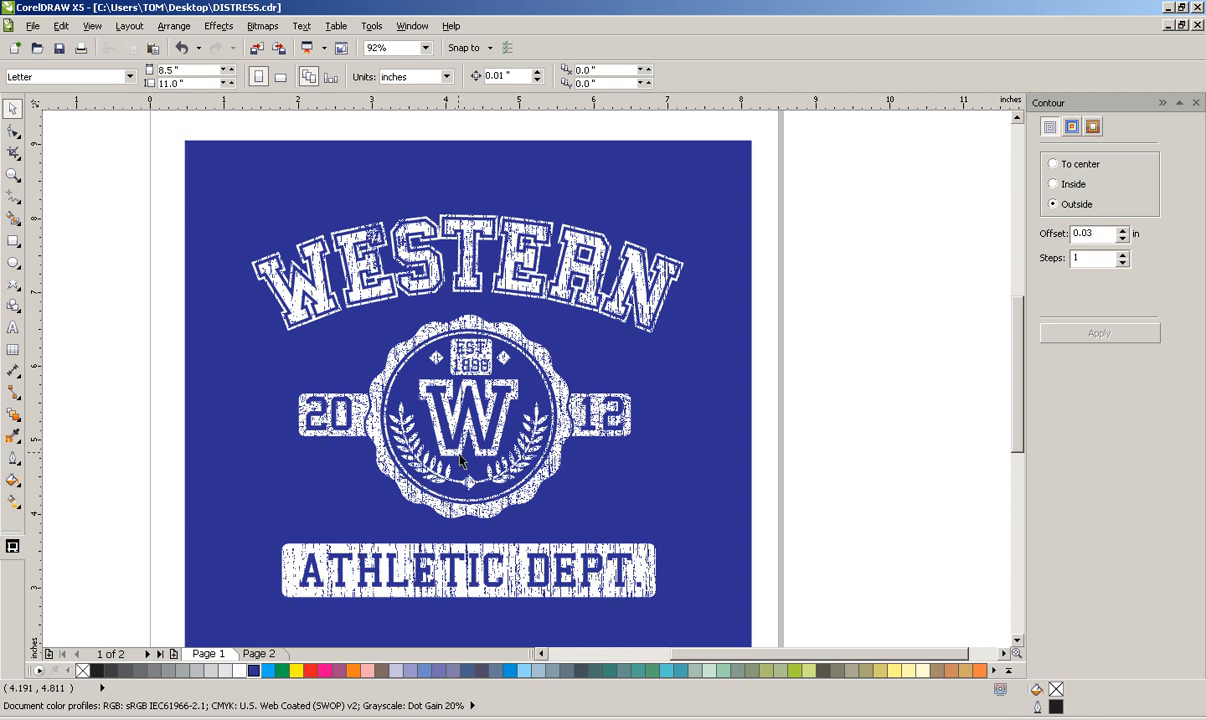
# Step: Inspect the layered distress textures up close on the 20 banner and the badge's edge
pyautogui.click(15, 178)
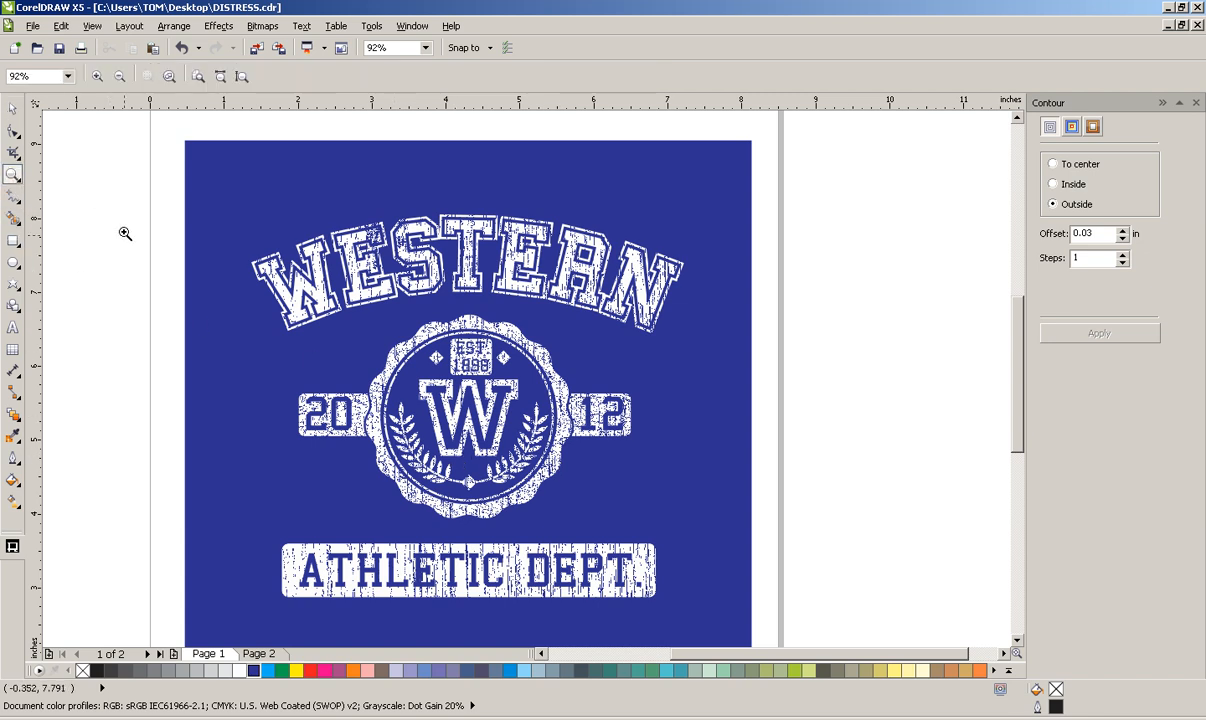
pyautogui.moveTo(243, 337); pyautogui.dragTo(400, 445)
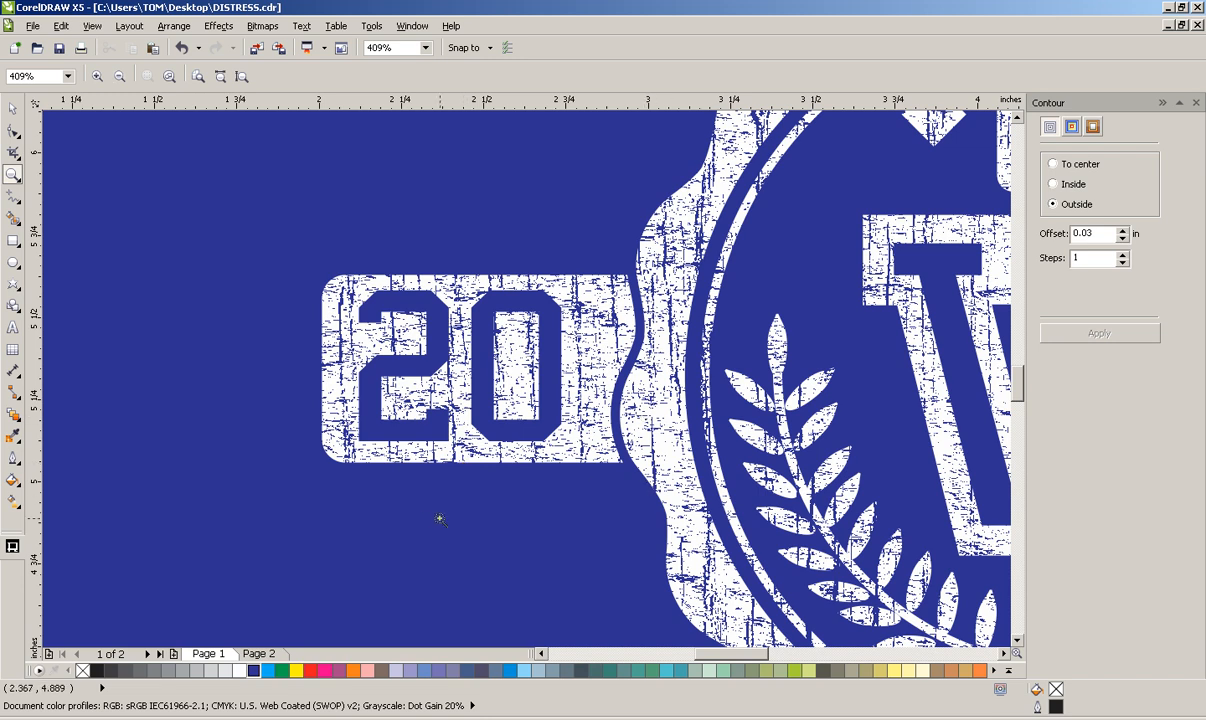
pyautogui.click(486, 712)
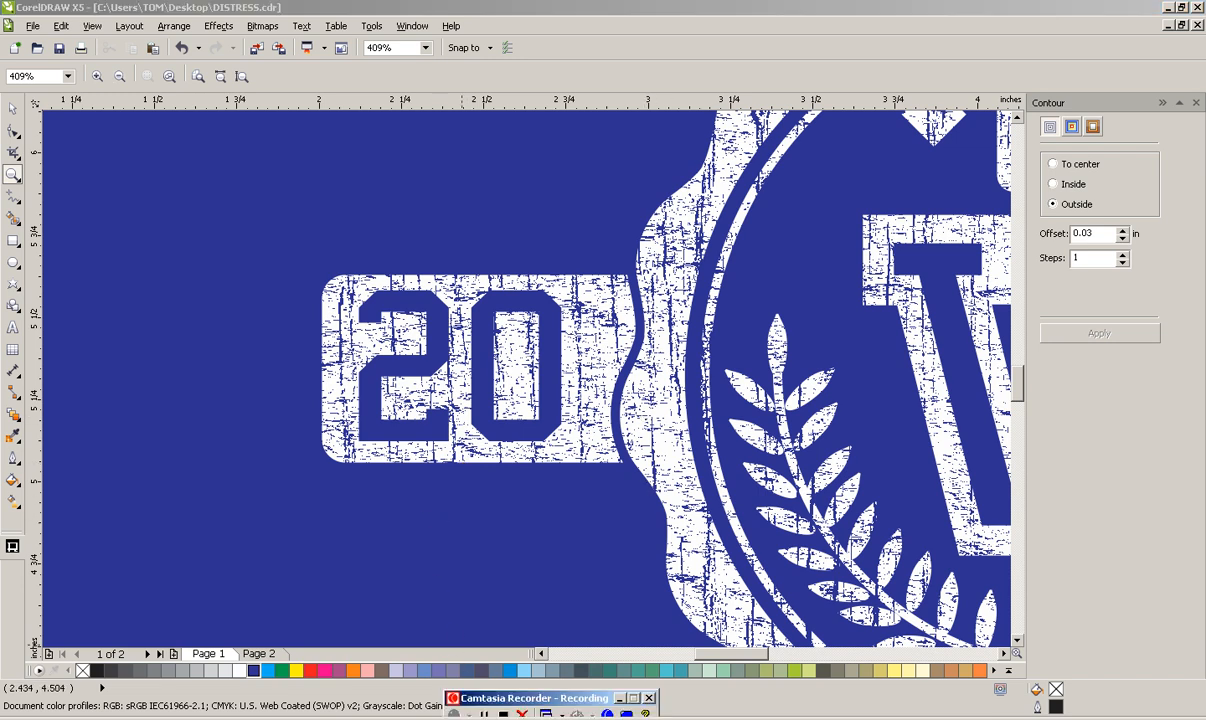